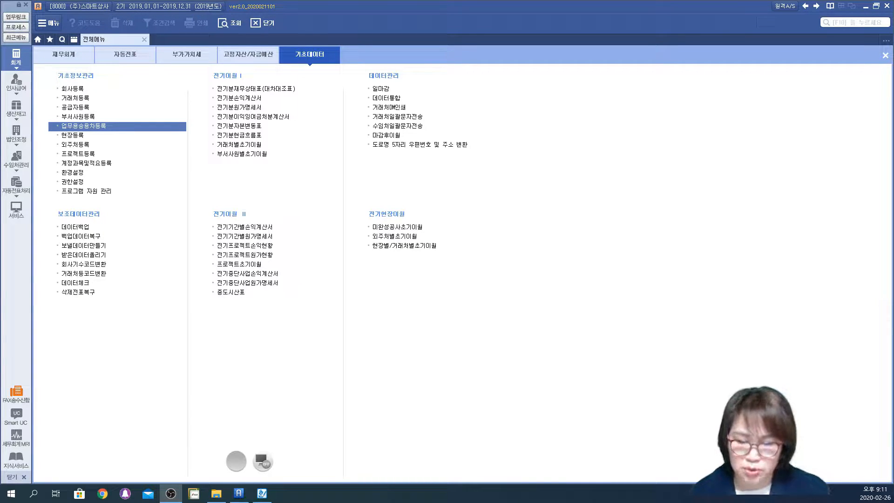
# - Turn on the screen pen and handwrite "업무용승용차등록" in red in the blank area beside the menu lists
pyautogui.click(264, 462)
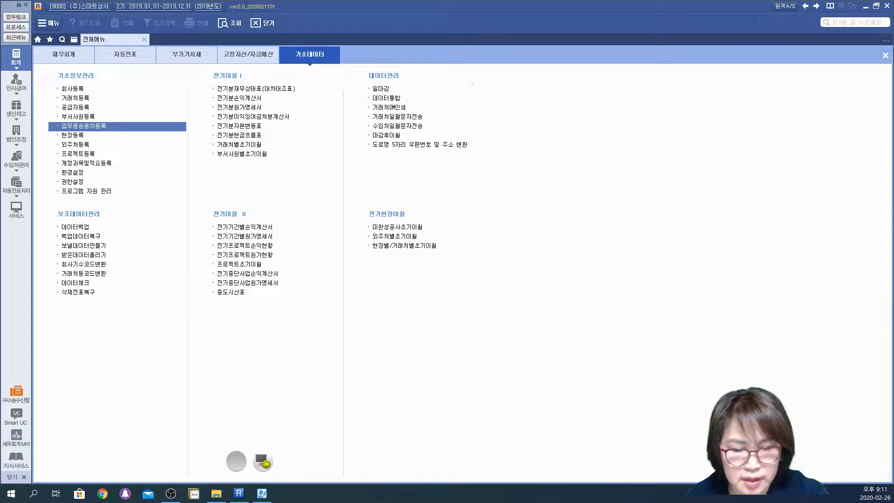
pyautogui.moveTo(465, 66)
pyautogui.mouseDown()
pyautogui.moveTo(454, 89)
pyautogui.moveTo(477, 86)
pyautogui.moveTo(456, 101)
pyautogui.mouseUp()
pyautogui.moveTo(472, 81)
pyautogui.mouseDown()
pyautogui.moveTo(501, 73)
pyautogui.moveTo(502, 84)
pyautogui.mouseUp()
pyautogui.moveTo(494, 86); pyautogui.dragTo(495, 115)
pyautogui.moveTo(518, 60); pyautogui.dragTo(507, 86)
pyautogui.moveTo(508, 71)
pyautogui.mouseDown()
pyautogui.moveTo(517, 85)
pyautogui.moveTo(532, 80)
pyautogui.mouseUp()
pyautogui.moveTo(514, 91); pyautogui.dragTo(511, 101)
pyautogui.moveTo(537, 65); pyautogui.dragTo(533, 81)
pyautogui.moveTo(537, 68); pyautogui.dragTo(553, 82)
pyautogui.moveTo(537, 93); pyautogui.dragTo(536, 95)
pyautogui.moveTo(561, 65); pyautogui.dragTo(559, 66)
pyautogui.moveTo(552, 86); pyautogui.dragTo(586, 71)
pyautogui.moveTo(574, 78)
pyautogui.mouseDown()
pyautogui.moveTo(590, 77)
pyautogui.moveTo(593, 101)
pyautogui.mouseUp()
pyautogui.moveTo(593, 85); pyautogui.dragTo(623, 62)
pyautogui.moveTo(612, 64); pyautogui.dragTo(627, 71)
pyautogui.moveTo(607, 83); pyautogui.dragTo(634, 78)
pyautogui.moveTo(619, 92); pyautogui.dragTo(617, 93)
pyautogui.moveTo(647, 59); pyautogui.dragTo(657, 88)
pyautogui.moveTo(645, 99); pyautogui.dragTo(656, 106)
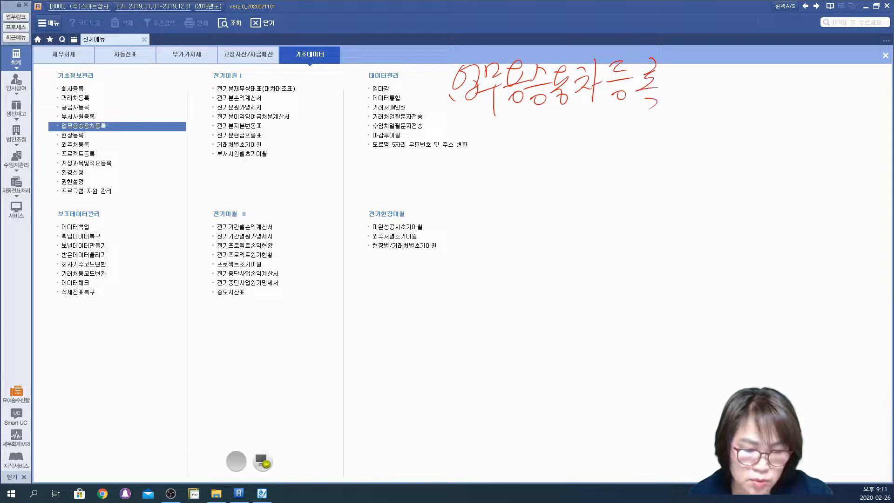
# - Handwrite "고정자산등록" below the "업무용승용차등록" note and underline it
pyautogui.moveTo(465, 126); pyautogui.dragTo(472, 146)
pyautogui.moveTo(462, 151)
pyautogui.mouseDown()
pyautogui.moveTo(483, 149)
pyautogui.moveTo(502, 125)
pyautogui.mouseUp()
pyautogui.moveTo(496, 127)
pyautogui.mouseDown()
pyautogui.moveTo(490, 144)
pyautogui.moveTo(515, 141)
pyautogui.mouseUp()
pyautogui.moveTo(510, 143); pyautogui.dragTo(541, 128)
pyautogui.moveTo(539, 130)
pyautogui.mouseDown()
pyautogui.moveTo(527, 151)
pyautogui.moveTo(546, 163)
pyautogui.mouseUp()
pyautogui.moveTo(544, 138); pyautogui.dragTo(554, 142)
pyautogui.moveTo(577, 122)
pyautogui.mouseDown()
pyautogui.moveTo(576, 150)
pyautogui.moveTo(605, 130)
pyautogui.mouseUp()
pyautogui.moveTo(587, 142); pyautogui.dragTo(607, 140)
pyautogui.moveTo(597, 146)
pyautogui.mouseDown()
pyautogui.moveTo(600, 157)
pyautogui.moveTo(598, 147)
pyautogui.mouseUp()
pyautogui.moveTo(627, 117)
pyautogui.mouseDown()
pyautogui.moveTo(624, 130)
pyautogui.moveTo(634, 132)
pyautogui.mouseUp()
pyautogui.moveTo(621, 143)
pyautogui.mouseDown()
pyautogui.moveTo(642, 139)
pyautogui.moveTo(633, 163)
pyautogui.mouseUp()
pyautogui.moveTo(446, 168); pyautogui.dragTo(645, 165)
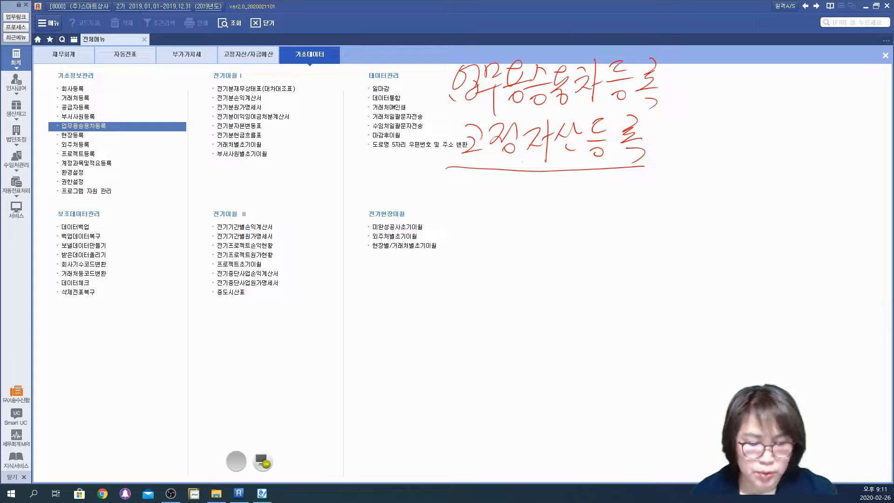
# - Handwrite "(회사차량)" after the "고정자산등록" note
pyautogui.moveTo(664, 121); pyautogui.dragTo(654, 155)
pyautogui.moveTo(673, 122); pyautogui.dragTo(682, 131)
pyautogui.moveTo(677, 137); pyautogui.dragTo(687, 167)
pyautogui.moveTo(686, 139)
pyautogui.mouseDown()
pyautogui.moveTo(697, 137)
pyautogui.moveTo(689, 151)
pyautogui.moveTo(705, 148)
pyautogui.mouseUp()
pyautogui.moveTo(707, 116)
pyautogui.mouseDown()
pyautogui.moveTo(705, 161)
pyautogui.moveTo(731, 131)
pyautogui.mouseUp()
pyautogui.moveTo(723, 138); pyautogui.dragTo(733, 147)
pyautogui.moveTo(740, 113); pyautogui.dragTo(740, 157)
pyautogui.moveTo(735, 140); pyautogui.dragTo(760, 130)
pyautogui.moveTo(749, 126); pyautogui.dragTo(764, 137)
pyautogui.moveTo(768, 124); pyautogui.dragTo(778, 129)
pyautogui.moveTo(758, 140); pyautogui.dragTo(790, 141)
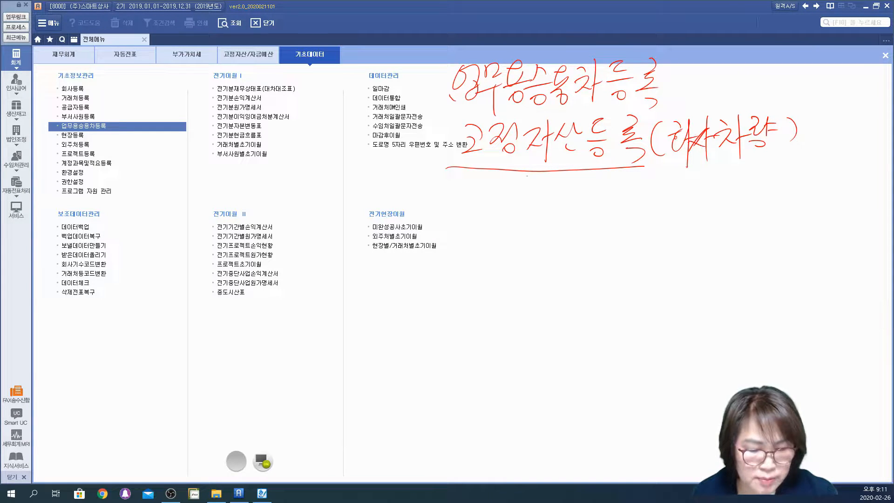
# - Handwrite "(감가상각비" beneath the underlined "고정자산등록" note
pyautogui.moveTo(518, 160); pyautogui.dragTo(512, 195)
pyautogui.moveTo(532, 177)
pyautogui.mouseDown()
pyautogui.moveTo(540, 190)
pyautogui.moveTo(553, 188)
pyautogui.mouseUp()
pyautogui.moveTo(538, 191); pyautogui.dragTo(557, 203)
pyautogui.moveTo(561, 178); pyautogui.dragTo(584, 202)
pyautogui.moveTo(582, 186)
pyautogui.mouseDown()
pyautogui.moveTo(592, 182)
pyautogui.moveTo(589, 189)
pyautogui.mouseUp()
pyautogui.moveTo(596, 178); pyautogui.dragTo(603, 189)
pyautogui.moveTo(610, 169); pyautogui.dragTo(611, 183)
pyautogui.moveTo(611, 176)
pyautogui.mouseDown()
pyautogui.moveTo(603, 190)
pyautogui.moveTo(629, 188)
pyautogui.mouseUp()
pyautogui.moveTo(634, 171)
pyautogui.mouseDown()
pyautogui.moveTo(646, 176)
pyautogui.moveTo(639, 203)
pyautogui.mouseUp()
pyautogui.moveTo(650, 175)
pyautogui.mouseDown()
pyautogui.moveTo(650, 190)
pyautogui.moveTo(661, 189)
pyautogui.mouseUp()
pyautogui.moveTo(670, 169); pyautogui.dragTo(672, 210)
# - Handwrite "(렌트, 리스)" after the "업무용승용차등록" note and underline that note
pyautogui.moveTo(671, 62)
pyautogui.mouseDown()
pyautogui.moveTo(678, 111)
pyautogui.moveTo(691, 85)
pyautogui.mouseUp()
pyautogui.moveTo(687, 87); pyautogui.dragTo(691, 92)
pyautogui.moveTo(697, 77); pyautogui.dragTo(696, 93)
pyautogui.moveTo(708, 69); pyautogui.dragTo(705, 105)
pyautogui.moveTo(712, 73); pyautogui.dragTo(725, 90)
pyautogui.moveTo(711, 99); pyautogui.dragTo(723, 99)
pyautogui.moveTo(739, 69); pyautogui.dragTo(754, 92)
pyautogui.moveTo(756, 67)
pyautogui.mouseDown()
pyautogui.moveTo(757, 99)
pyautogui.moveTo(762, 86)
pyautogui.mouseUp()
pyautogui.moveTo(767, 76); pyautogui.dragTo(774, 85)
pyautogui.moveTo(762, 91)
pyautogui.mouseDown()
pyautogui.moveTo(785, 90)
pyautogui.moveTo(788, 108)
pyautogui.mouseUp()
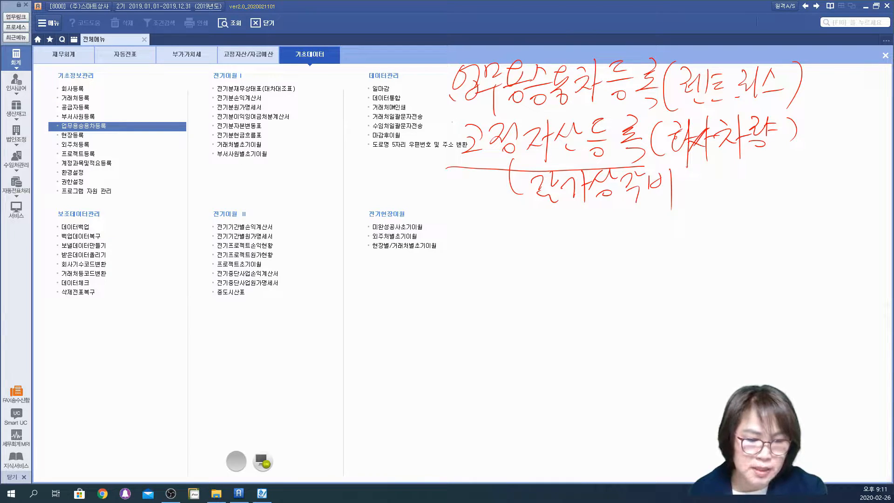
pyautogui.moveTo(450, 117); pyautogui.dragTo(665, 108)
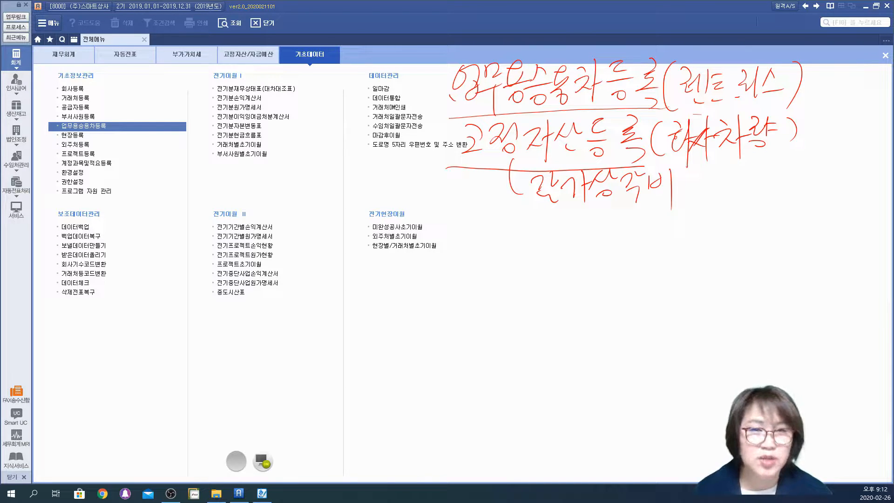
# - Number the two handwritten notes 1 and 2, underline "(회사차량)", and draw an arrow from it up to the first note
pyautogui.moveTo(423, 68); pyautogui.dragTo(418, 99)
pyautogui.click(429, 97)
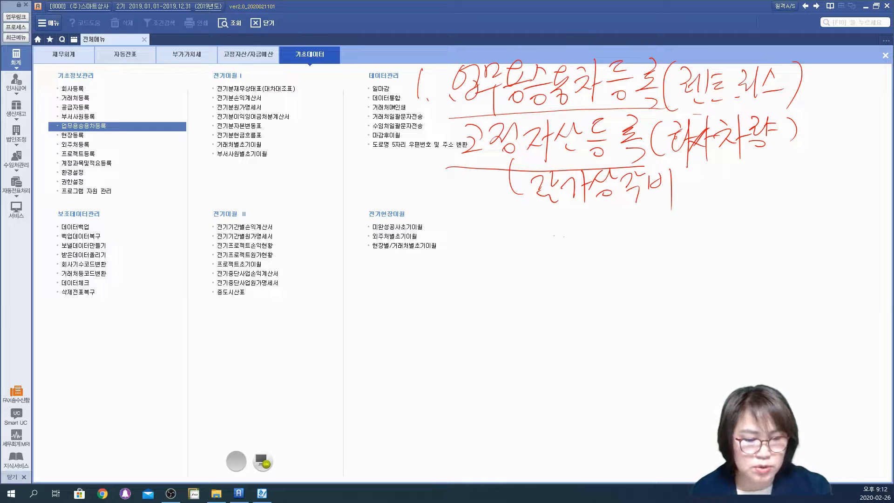
pyautogui.moveTo(413, 135); pyautogui.dragTo(429, 155)
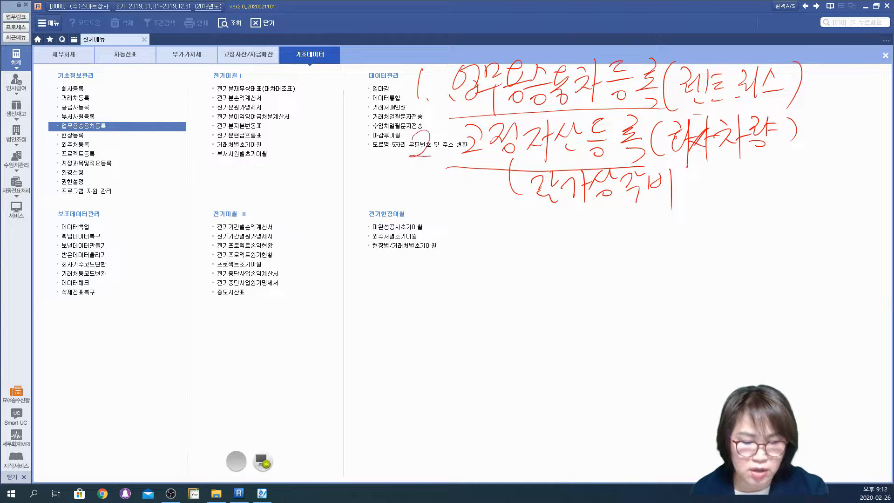
pyautogui.moveTo(645, 166); pyautogui.dragTo(766, 164)
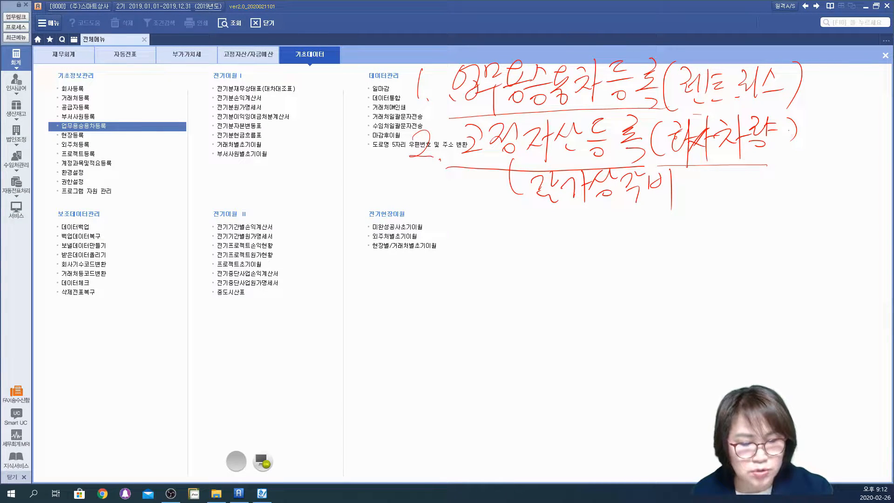
pyautogui.moveTo(806, 138)
pyautogui.mouseDown()
pyautogui.moveTo(815, 83)
pyautogui.moveTo(798, 86)
pyautogui.moveTo(810, 75)
pyautogui.mouseUp()
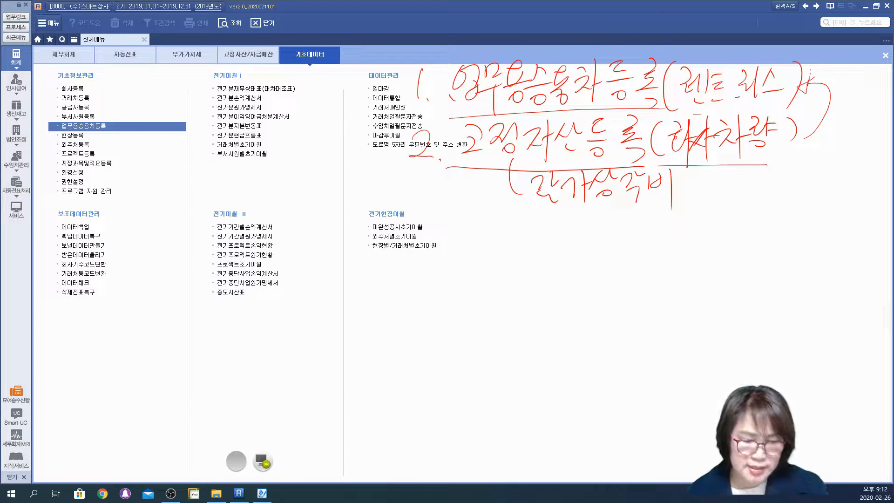
# - Handwrite item 3 as "비용 → 승용차코드 입력" below the second item, with "비용" circled
pyautogui.moveTo(420, 206)
pyautogui.mouseDown()
pyautogui.moveTo(431, 203)
pyautogui.moveTo(421, 227)
pyautogui.moveTo(413, 223)
pyautogui.mouseUp()
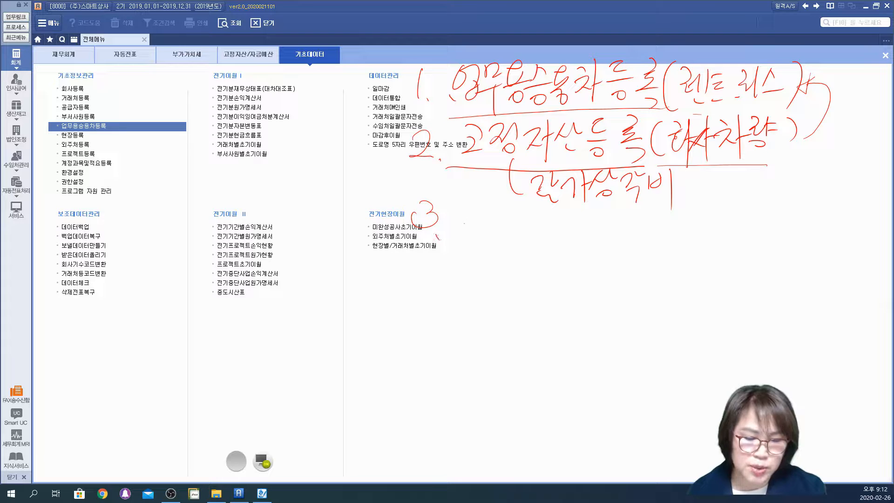
pyautogui.moveTo(460, 208); pyautogui.dragTo(462, 232)
pyautogui.moveTo(471, 207)
pyautogui.mouseDown()
pyautogui.moveTo(466, 232)
pyautogui.moveTo(476, 221)
pyautogui.mouseUp()
pyautogui.moveTo(485, 205)
pyautogui.mouseDown()
pyautogui.moveTo(483, 238)
pyautogui.moveTo(502, 201)
pyautogui.mouseUp()
pyautogui.moveTo(497, 214)
pyautogui.mouseDown()
pyautogui.moveTo(497, 223)
pyautogui.moveTo(503, 220)
pyautogui.mouseUp()
pyautogui.moveTo(485, 225)
pyautogui.mouseDown()
pyautogui.moveTo(515, 220)
pyautogui.moveTo(502, 229)
pyautogui.moveTo(483, 188)
pyautogui.moveTo(514, 257)
pyautogui.moveTo(545, 226)
pyautogui.mouseUp()
pyautogui.moveTo(536, 218); pyautogui.dragTo(540, 242)
pyautogui.moveTo(569, 212); pyautogui.dragTo(586, 225)
pyautogui.moveTo(570, 233); pyautogui.dragTo(566, 241)
pyautogui.moveTo(595, 211)
pyautogui.mouseDown()
pyautogui.moveTo(612, 226)
pyautogui.moveTo(595, 243)
pyautogui.mouseUp()
pyautogui.moveTo(622, 214)
pyautogui.mouseDown()
pyautogui.moveTo(631, 216)
pyautogui.moveTo(623, 235)
pyautogui.mouseUp()
pyautogui.moveTo(626, 228); pyautogui.dragTo(637, 253)
pyautogui.moveTo(638, 228); pyautogui.dragTo(669, 229)
pyautogui.moveTo(651, 227); pyautogui.dragTo(673, 237)
pyautogui.moveTo(680, 208); pyautogui.dragTo(700, 239)
pyautogui.moveTo(722, 239); pyautogui.dragTo(722, 239)
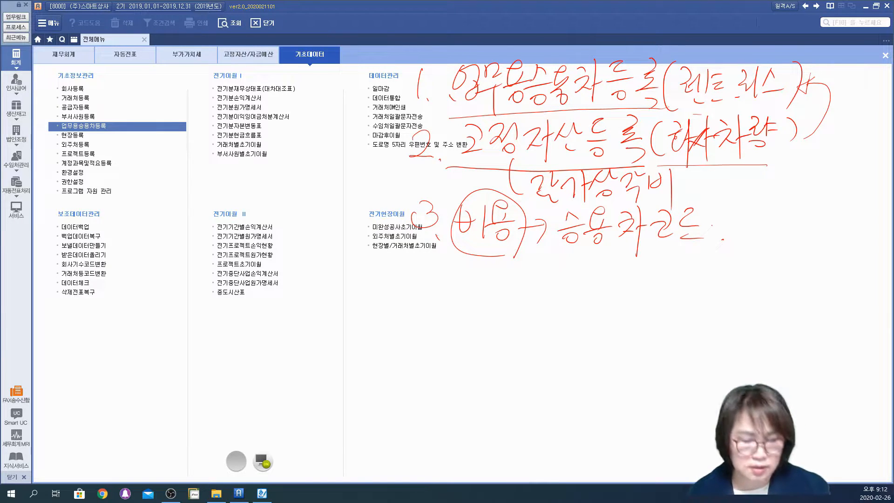
pyautogui.moveTo(747, 206)
pyautogui.mouseDown()
pyautogui.moveTo(741, 220)
pyautogui.moveTo(752, 210)
pyautogui.mouseUp()
pyautogui.moveTo(763, 202); pyautogui.dragTo(761, 235)
pyautogui.moveTo(750, 228); pyautogui.dragTo(764, 238)
pyautogui.moveTo(767, 205)
pyautogui.mouseDown()
pyautogui.moveTo(774, 227)
pyautogui.moveTo(790, 214)
pyautogui.mouseUp()
pyautogui.moveTo(793, 207); pyautogui.dragTo(793, 241)
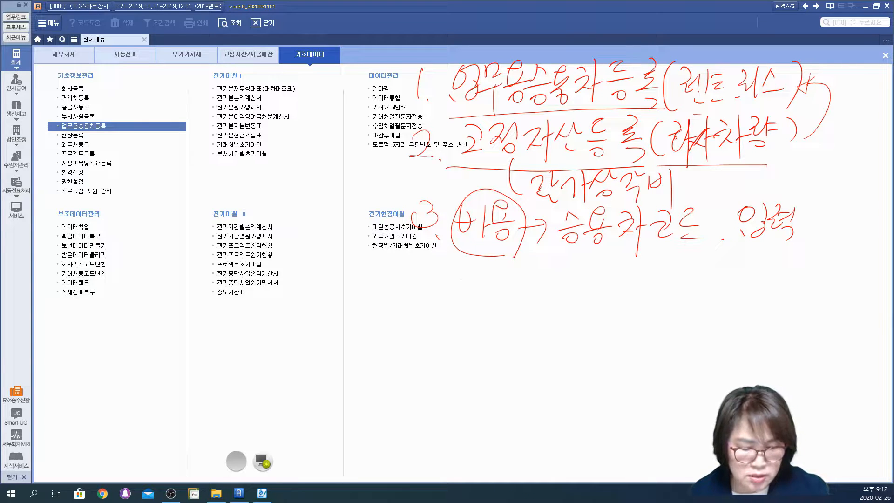
# - Handwrite "일반전표, 매입매출" below the third item
pyautogui.moveTo(470, 264)
pyautogui.mouseDown()
pyautogui.moveTo(461, 289)
pyautogui.moveTo(483, 284)
pyautogui.mouseUp()
pyautogui.moveTo(456, 288); pyautogui.dragTo(486, 300)
pyautogui.moveTo(501, 265); pyautogui.dragTo(493, 284)
pyautogui.moveTo(505, 272)
pyautogui.mouseDown()
pyautogui.moveTo(519, 267)
pyautogui.moveTo(510, 297)
pyautogui.moveTo(543, 266)
pyautogui.mouseUp()
pyautogui.moveTo(549, 272); pyautogui.dragTo(554, 301)
pyautogui.moveTo(558, 267)
pyautogui.mouseDown()
pyautogui.moveTo(577, 265)
pyautogui.moveTo(566, 280)
pyautogui.mouseUp()
pyautogui.moveTo(559, 286)
pyautogui.mouseDown()
pyautogui.moveTo(573, 282)
pyautogui.moveTo(568, 295)
pyautogui.mouseUp()
pyautogui.moveTo(570, 289); pyautogui.dragTo(606, 293)
pyautogui.moveTo(606, 284)
pyautogui.mouseDown()
pyautogui.moveTo(625, 272)
pyautogui.moveTo(636, 279)
pyautogui.mouseUp()
pyautogui.moveTo(637, 274); pyautogui.dragTo(647, 268)
pyautogui.moveTo(656, 260)
pyautogui.mouseDown()
pyautogui.moveTo(658, 279)
pyautogui.moveTo(678, 284)
pyautogui.moveTo(698, 268)
pyautogui.moveTo(725, 276)
pyautogui.mouseUp()
pyautogui.moveTo(712, 279); pyautogui.dragTo(728, 286)
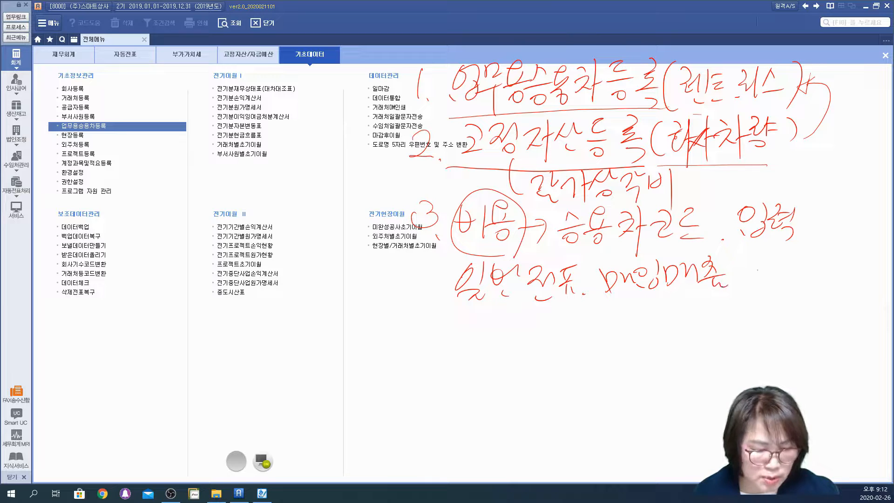
# - Underline "승용차코드 입력" and handwrite a circled "F3" beside the "매입매출" note
pyautogui.moveTo(560, 255)
pyautogui.mouseDown()
pyautogui.moveTo(796, 243)
pyautogui.moveTo(762, 269)
pyautogui.moveTo(807, 252)
pyautogui.moveTo(788, 281)
pyautogui.mouseUp()
pyautogui.moveTo(787, 270)
pyautogui.mouseDown()
pyautogui.moveTo(819, 269)
pyautogui.moveTo(813, 282)
pyautogui.mouseUp()
pyautogui.moveTo(799, 306)
pyautogui.mouseDown()
pyautogui.moveTo(814, 305)
pyautogui.moveTo(828, 240)
pyautogui.moveTo(813, 305)
pyautogui.mouseUp()
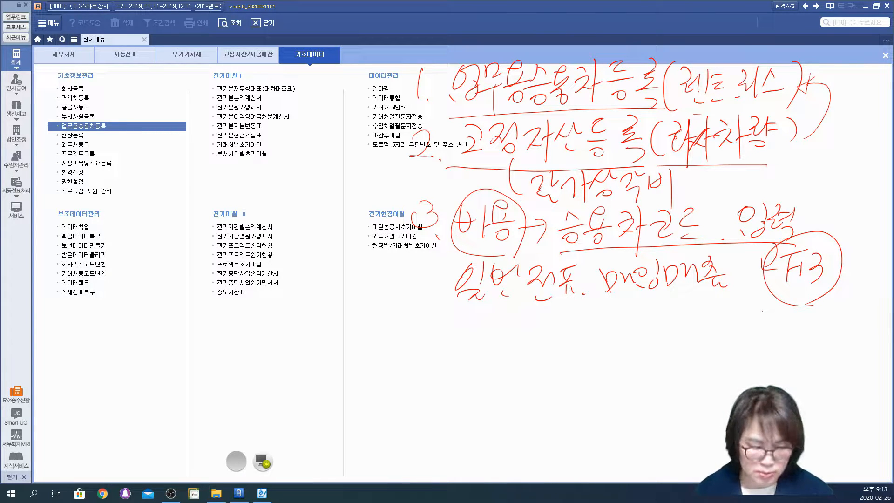
# - Draw an arrow out of the circled "비용" and handwrite "(계정과목 적요등록" at its end
pyautogui.moveTo(459, 244); pyautogui.dragTo(413, 268)
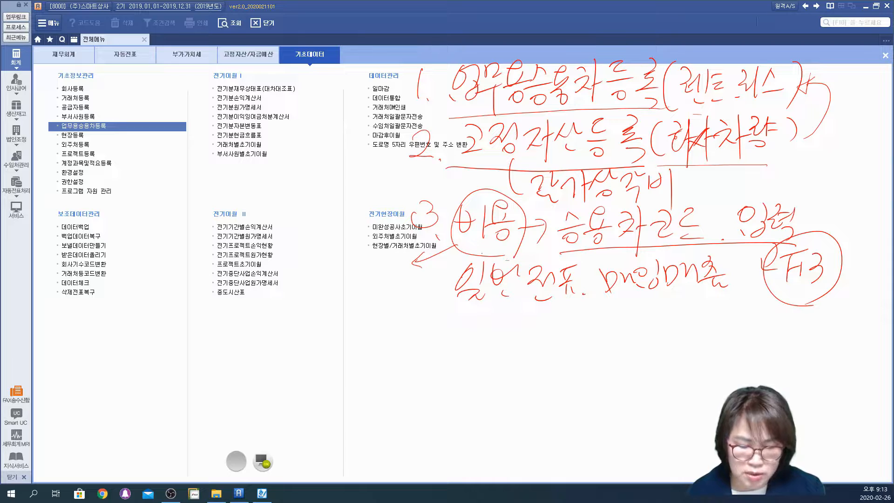
pyautogui.moveTo(295, 269)
pyautogui.mouseDown()
pyautogui.moveTo(301, 282)
pyautogui.moveTo(314, 273)
pyautogui.moveTo(329, 291)
pyautogui.moveTo(352, 258)
pyautogui.moveTo(345, 293)
pyautogui.moveTo(391, 279)
pyautogui.moveTo(396, 294)
pyautogui.mouseUp()
pyautogui.moveTo(289, 307); pyautogui.dragTo(312, 344)
pyautogui.moveTo(320, 311); pyautogui.dragTo(333, 335)
pyautogui.moveTo(344, 302)
pyautogui.mouseDown()
pyautogui.moveTo(363, 340)
pyautogui.moveTo(376, 319)
pyautogui.moveTo(385, 340)
pyautogui.mouseUp()
pyautogui.moveTo(272, 267); pyautogui.dragTo(274, 336)
# - Handwrite "일괄등록" in front of the "계정과목 적요등록" note and underline it
pyautogui.moveTo(119, 305)
pyautogui.mouseDown()
pyautogui.moveTo(122, 319)
pyautogui.moveTo(117, 304)
pyautogui.mouseUp()
pyautogui.moveTo(142, 287); pyautogui.dragTo(145, 343)
pyautogui.moveTo(156, 302); pyautogui.dragTo(157, 322)
pyautogui.moveTo(167, 303); pyautogui.dragTo(182, 330)
pyautogui.moveTo(181, 311); pyautogui.dragTo(187, 310)
pyautogui.moveTo(171, 328); pyautogui.dragTo(190, 345)
pyautogui.moveTo(196, 298); pyautogui.dragTo(206, 312)
pyautogui.moveTo(193, 320)
pyautogui.mouseDown()
pyautogui.moveTo(215, 316)
pyautogui.moveTo(209, 327)
pyautogui.mouseUp()
pyautogui.moveTo(224, 289); pyautogui.dragTo(241, 321)
pyautogui.moveTo(231, 321); pyautogui.dragTo(246, 336)
pyautogui.moveTo(148, 365); pyautogui.dragTo(227, 359)
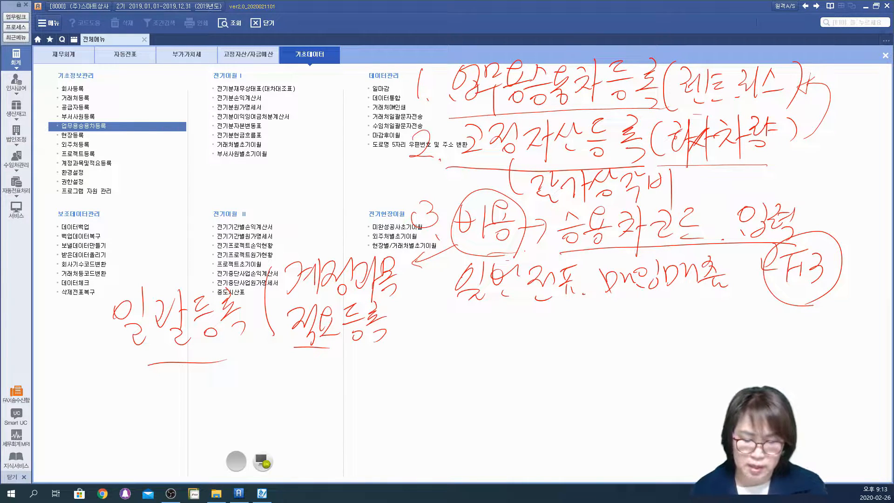
# - Emphasize the item 3 notes: underline "적요등록", "승용차코드" and "F3", circle "일괄등록", and redraw the linking arrows
pyautogui.moveTo(280, 358); pyautogui.dragTo(389, 349)
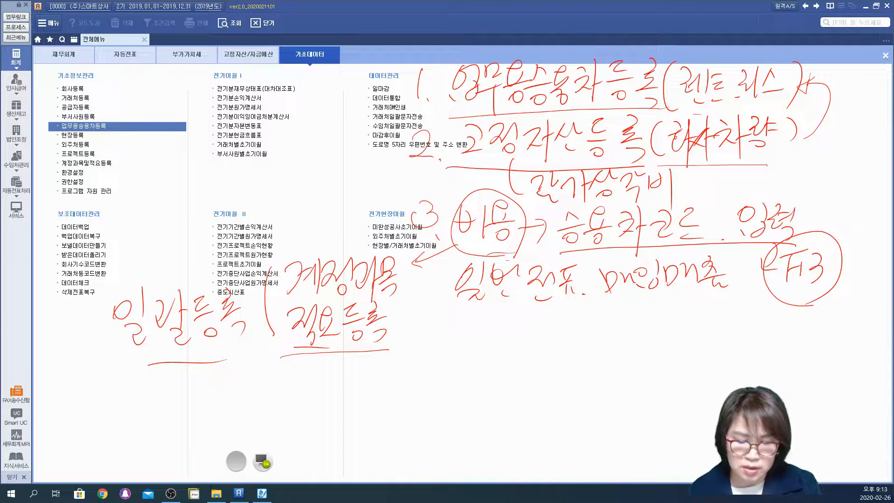
pyautogui.moveTo(450, 248)
pyautogui.mouseDown()
pyautogui.moveTo(400, 265)
pyautogui.moveTo(418, 273)
pyautogui.mouseUp()
pyautogui.moveTo(245, 354)
pyautogui.mouseDown()
pyautogui.moveTo(177, 366)
pyautogui.moveTo(234, 255)
pyautogui.moveTo(234, 368)
pyautogui.mouseUp()
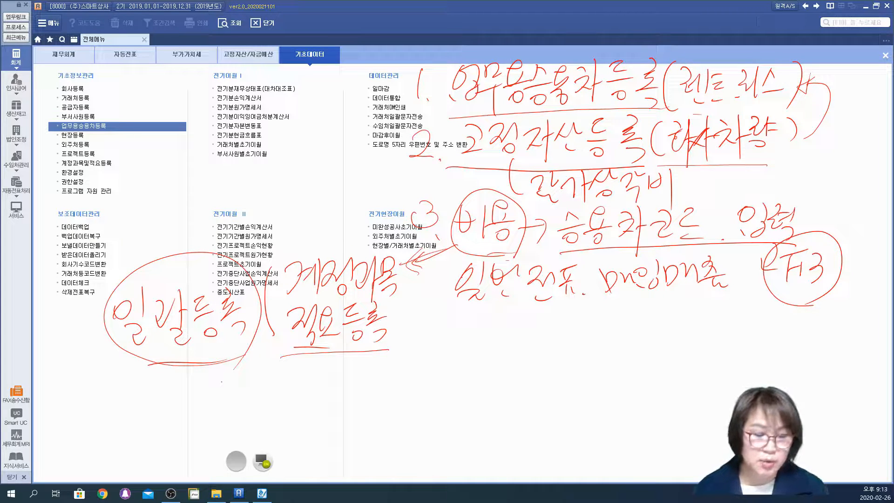
pyautogui.moveTo(550, 255); pyautogui.dragTo(738, 243)
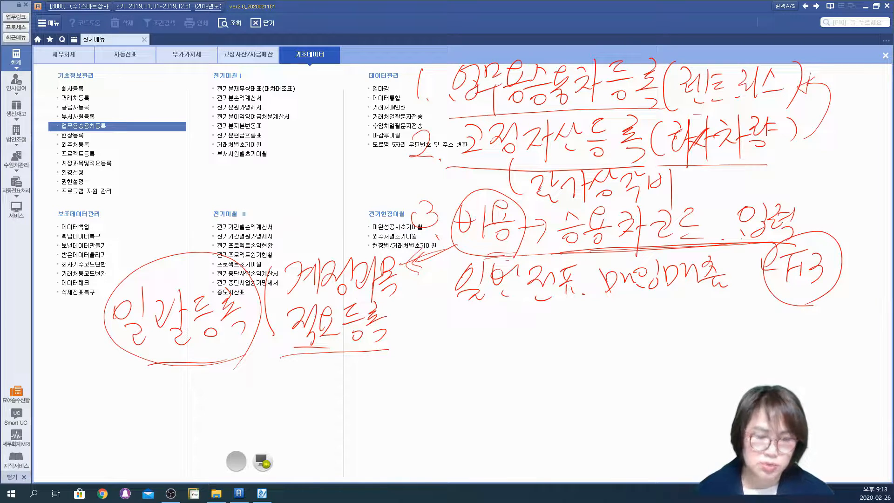
pyautogui.moveTo(764, 304); pyautogui.dragTo(805, 305)
pyautogui.moveTo(567, 252)
pyautogui.mouseDown()
pyautogui.moveTo(720, 241)
pyautogui.moveTo(765, 268)
pyautogui.moveTo(751, 286)
pyautogui.mouseUp()
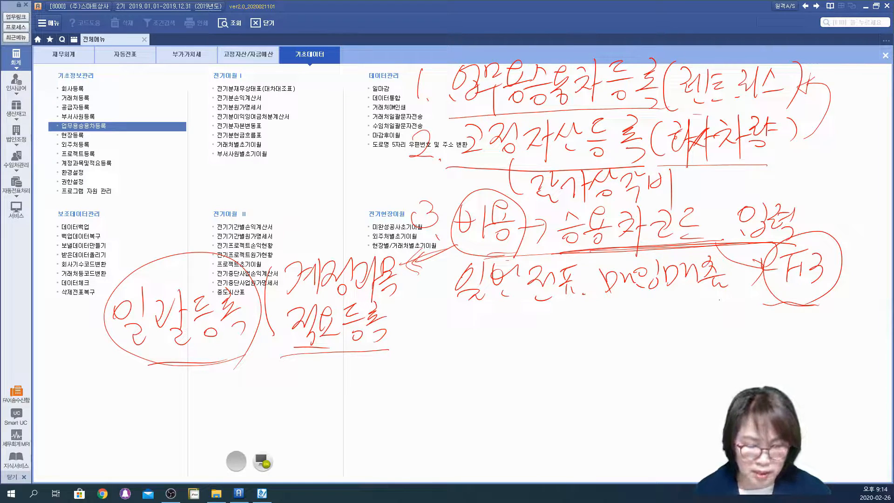
# - Handwrite item 4 as "운행기록부" below the third item's notes and underline it
pyautogui.moveTo(422, 316)
pyautogui.mouseDown()
pyautogui.moveTo(412, 332)
pyautogui.moveTo(438, 330)
pyautogui.mouseUp()
pyautogui.moveTo(431, 308); pyautogui.dragTo(417, 359)
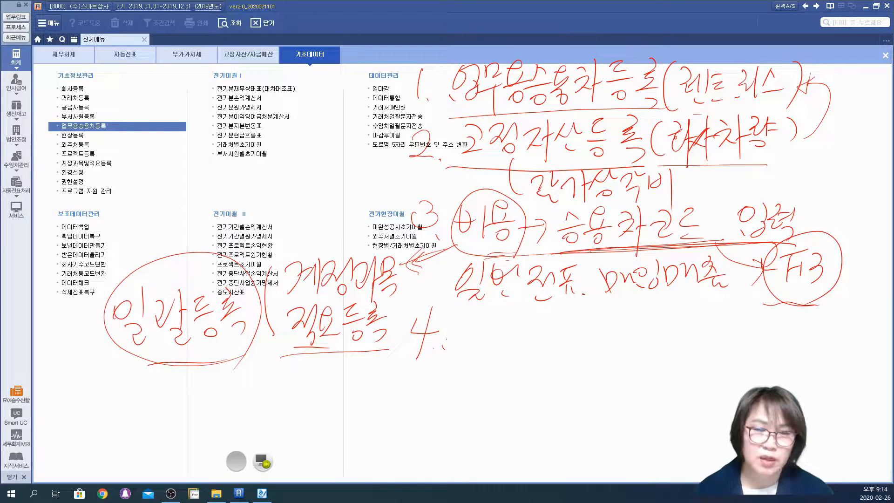
pyautogui.moveTo(480, 305)
pyautogui.mouseDown()
pyautogui.moveTo(496, 328)
pyautogui.moveTo(489, 355)
pyautogui.mouseUp()
pyautogui.moveTo(501, 324); pyautogui.dragTo(502, 325)
pyautogui.moveTo(511, 318)
pyautogui.mouseDown()
pyautogui.moveTo(513, 333)
pyautogui.moveTo(529, 325)
pyautogui.mouseUp()
pyautogui.moveTo(514, 339)
pyautogui.mouseDown()
pyautogui.moveTo(511, 348)
pyautogui.moveTo(514, 339)
pyautogui.mouseUp()
pyautogui.moveTo(531, 324)
pyautogui.mouseDown()
pyautogui.moveTo(536, 338)
pyautogui.moveTo(574, 336)
pyautogui.moveTo(577, 344)
pyautogui.mouseUp()
pyautogui.moveTo(591, 308); pyautogui.dragTo(617, 327)
pyautogui.moveTo(601, 330); pyautogui.dragTo(602, 347)
pyautogui.moveTo(470, 366); pyautogui.dragTo(638, 362)
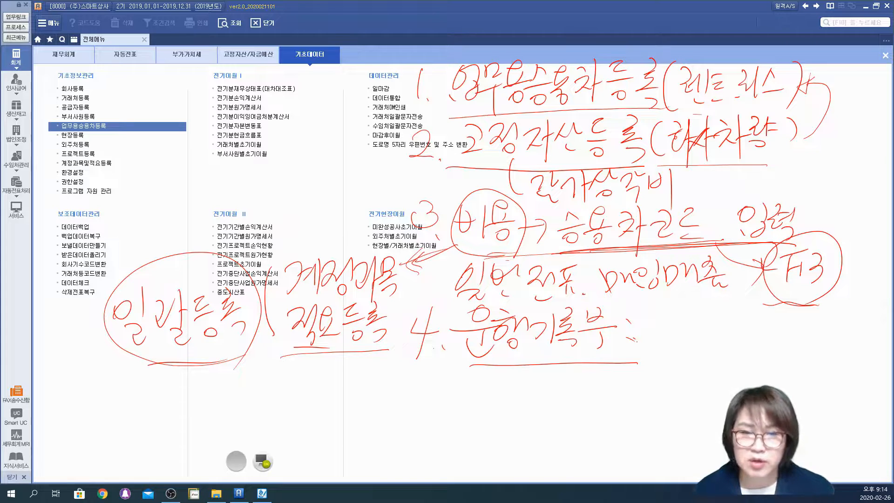
# - Handwrite "엑셀 - up" after the "운행기록부" note, with "엑셀" circled
pyautogui.moveTo(661, 311)
pyautogui.mouseDown()
pyautogui.moveTo(658, 335)
pyautogui.moveTo(673, 336)
pyautogui.mouseUp()
pyautogui.moveTo(669, 322)
pyautogui.mouseDown()
pyautogui.moveTo(687, 307)
pyautogui.moveTo(695, 326)
pyautogui.mouseUp()
pyautogui.moveTo(683, 326); pyautogui.dragTo(690, 348)
pyautogui.moveTo(711, 306); pyautogui.dragTo(697, 330)
pyautogui.moveTo(730, 300); pyautogui.dragTo(731, 324)
pyautogui.moveTo(710, 328)
pyautogui.mouseDown()
pyautogui.moveTo(724, 340)
pyautogui.moveTo(714, 347)
pyautogui.mouseUp()
pyautogui.moveTo(717, 363)
pyautogui.mouseDown()
pyautogui.moveTo(666, 361)
pyautogui.moveTo(726, 362)
pyautogui.mouseUp()
pyautogui.moveTo(765, 319)
pyautogui.mouseDown()
pyautogui.moveTo(790, 320)
pyautogui.moveTo(791, 365)
pyautogui.mouseUp()
pyautogui.moveTo(791, 332); pyautogui.dragTo(808, 321)
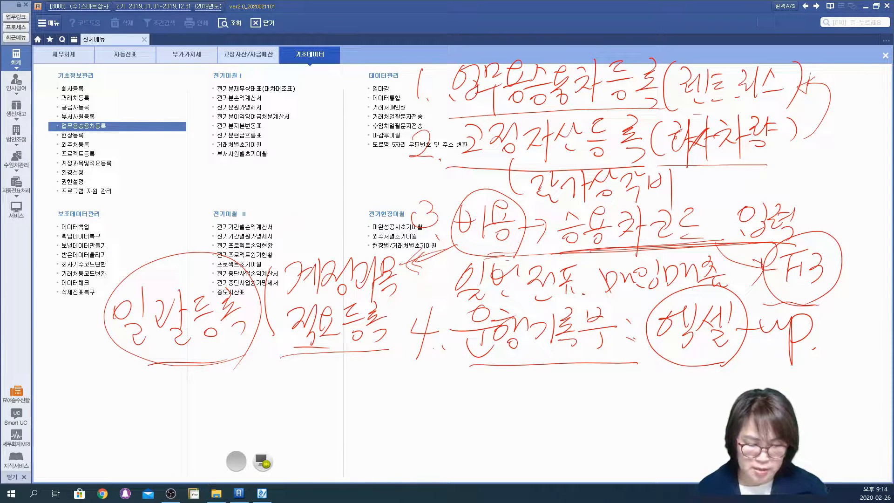
# - Handwrite item 5 as "업무용승용차 조정" below the "운행기록부" item and underline it
pyautogui.moveTo(414, 397); pyautogui.dragTo(408, 409)
pyautogui.moveTo(419, 378); pyautogui.dragTo(428, 387)
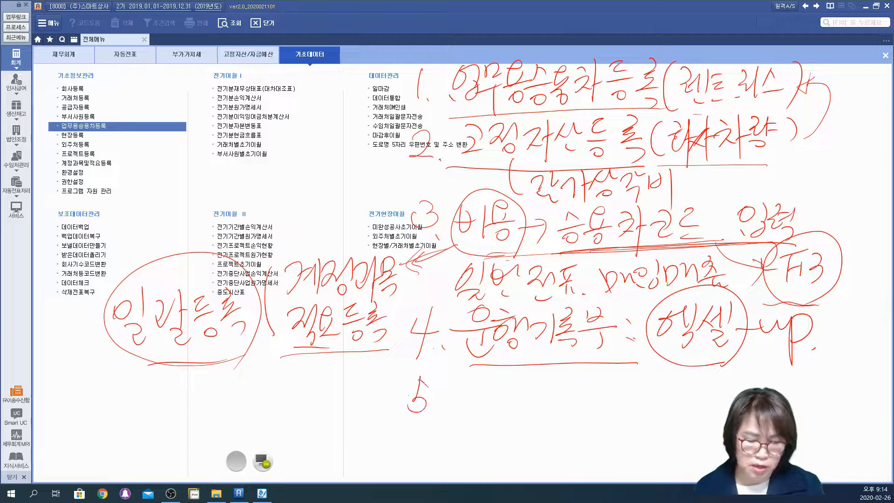
pyautogui.moveTo(478, 374); pyautogui.dragTo(477, 376)
pyautogui.moveTo(482, 383)
pyautogui.mouseDown()
pyautogui.moveTo(489, 380)
pyautogui.moveTo(491, 405)
pyautogui.mouseUp()
pyautogui.moveTo(470, 398); pyautogui.dragTo(482, 409)
pyautogui.moveTo(499, 372); pyautogui.dragTo(517, 384)
pyautogui.moveTo(492, 396)
pyautogui.mouseDown()
pyautogui.moveTo(525, 390)
pyautogui.moveTo(508, 432)
pyautogui.mouseUp()
pyautogui.moveTo(533, 372); pyautogui.dragTo(540, 401)
pyautogui.moveTo(559, 367)
pyautogui.mouseDown()
pyautogui.moveTo(550, 385)
pyautogui.moveTo(567, 381)
pyautogui.mouseUp()
pyautogui.moveTo(538, 390); pyautogui.dragTo(575, 385)
pyautogui.moveTo(554, 400); pyautogui.dragTo(564, 405)
pyautogui.moveTo(582, 370); pyautogui.dragTo(583, 393)
pyautogui.moveTo(578, 398); pyautogui.dragTo(587, 409)
pyautogui.moveTo(601, 372); pyautogui.dragTo(605, 380)
pyautogui.moveTo(595, 391)
pyautogui.mouseDown()
pyautogui.moveTo(608, 382)
pyautogui.moveTo(614, 391)
pyautogui.mouseUp()
pyautogui.moveTo(617, 368); pyautogui.dragTo(617, 431)
pyautogui.moveTo(619, 391); pyautogui.dragTo(639, 389)
pyautogui.moveTo(650, 373); pyautogui.dragTo(668, 404)
pyautogui.moveTo(675, 372)
pyautogui.mouseDown()
pyautogui.moveTo(688, 370)
pyautogui.moveTo(685, 394)
pyautogui.mouseUp()
pyautogui.moveTo(700, 372); pyautogui.dragTo(701, 391)
pyautogui.moveTo(713, 370); pyautogui.dragTo(714, 406)
pyautogui.moveTo(657, 425); pyautogui.dragTo(473, 439)
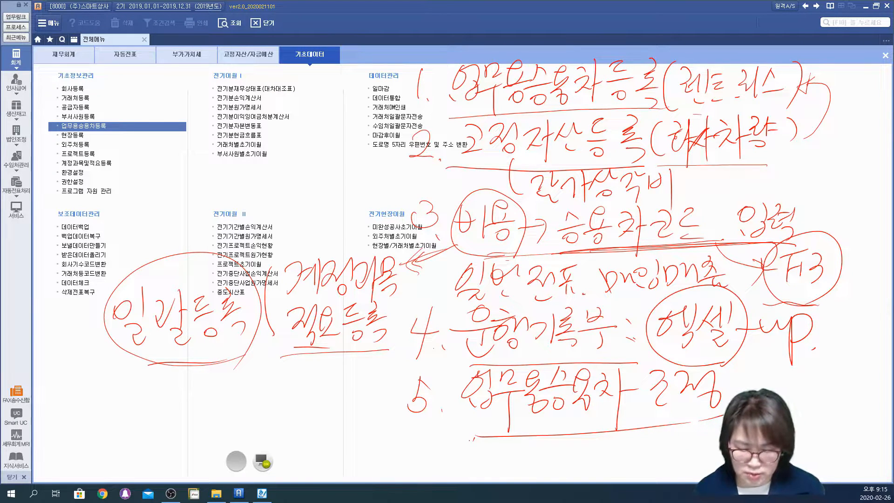
# - Clear the handwritten notes and open 업무용승용차등록 at vehicle code 0101
pyautogui.click(263, 462)
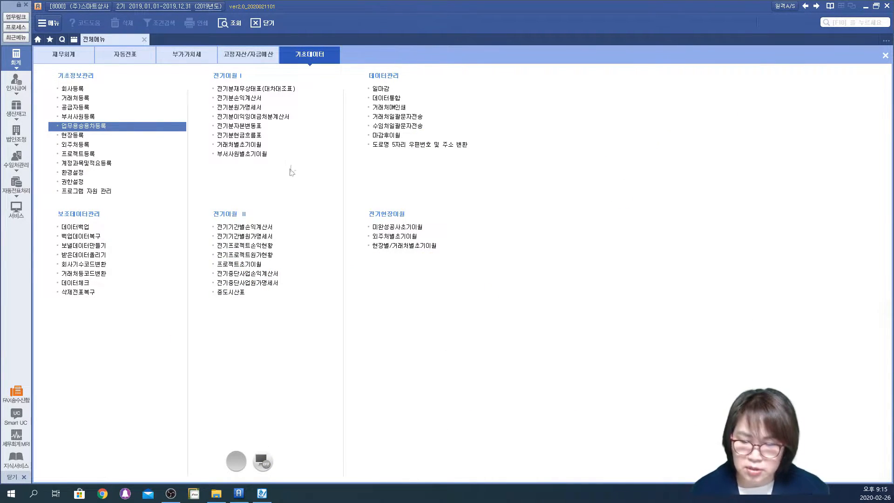
pyautogui.click(55, 57)
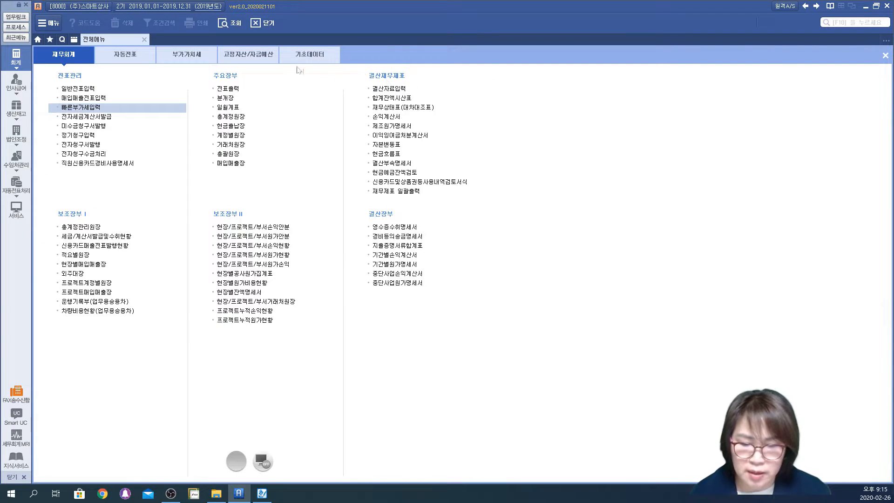
pyautogui.click(308, 58)
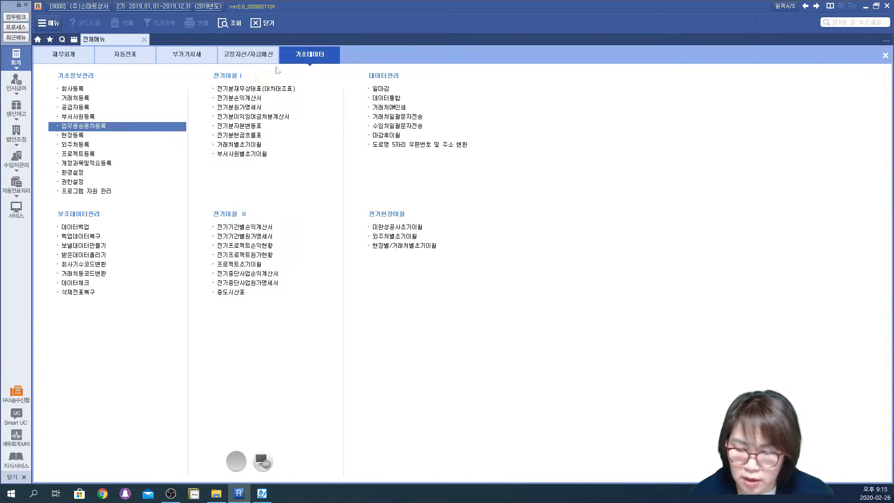
pyautogui.click(86, 127)
pyautogui.click(81, 95)
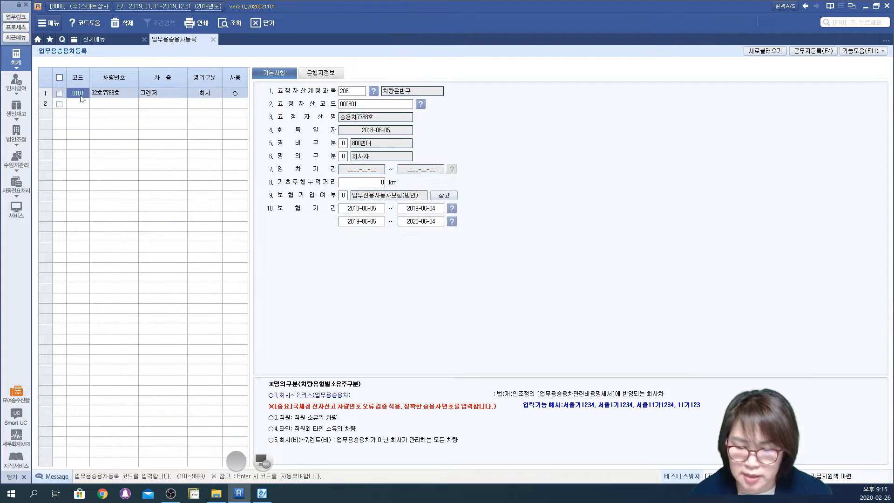
# - Examine vehicle 0101's 명의구분 options, 고정자산코드 lookup and insurance period, and the empty second row
pyautogui.click(171, 97)
pyautogui.click(208, 97)
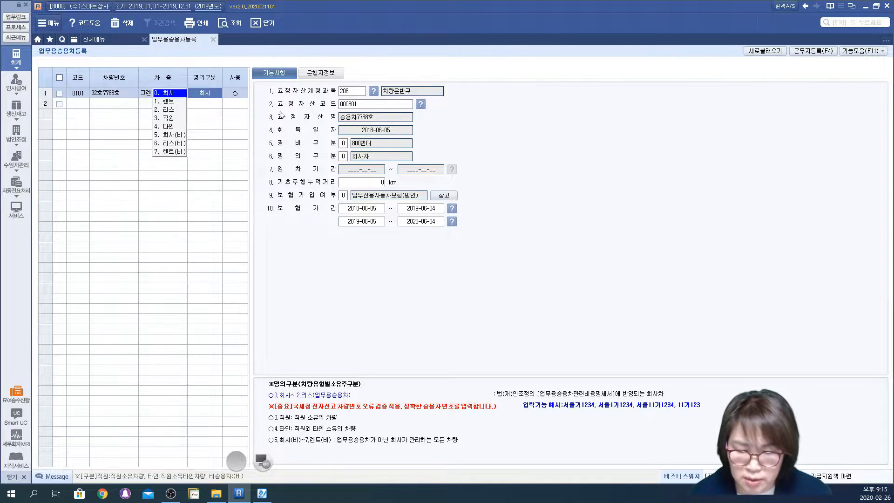
pyautogui.click(421, 105)
pyautogui.click(446, 320)
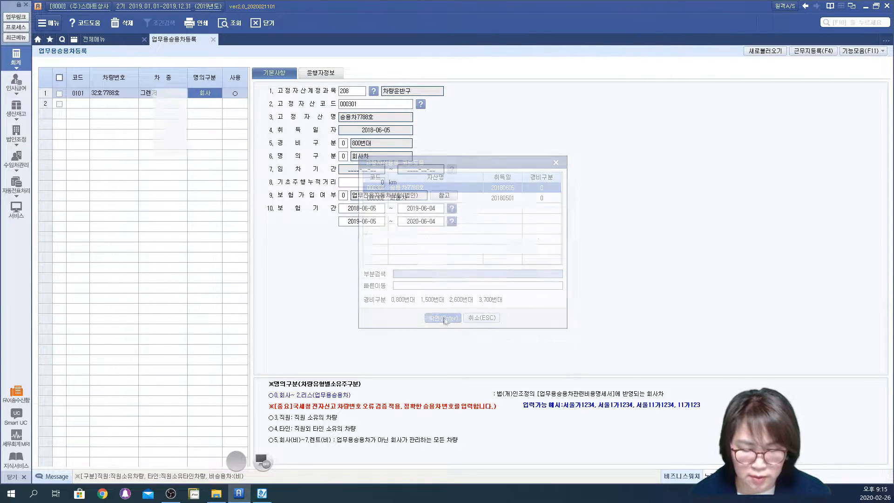
pyautogui.click(448, 270)
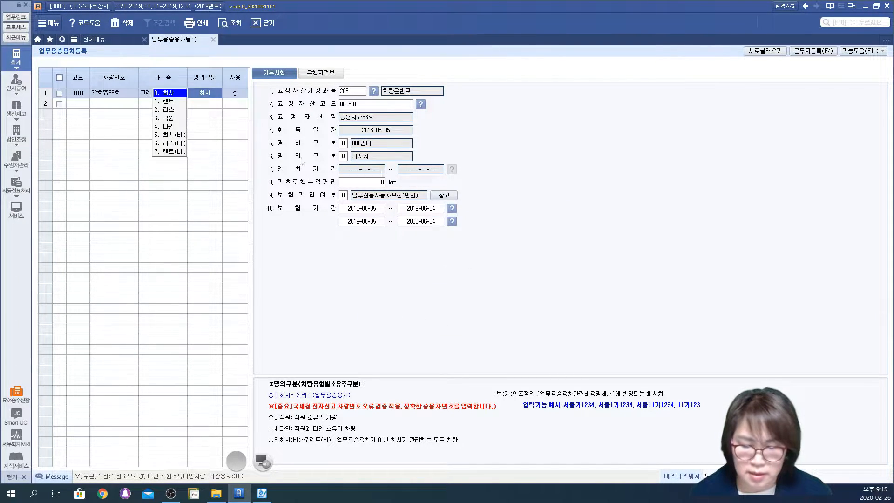
pyautogui.click(81, 109)
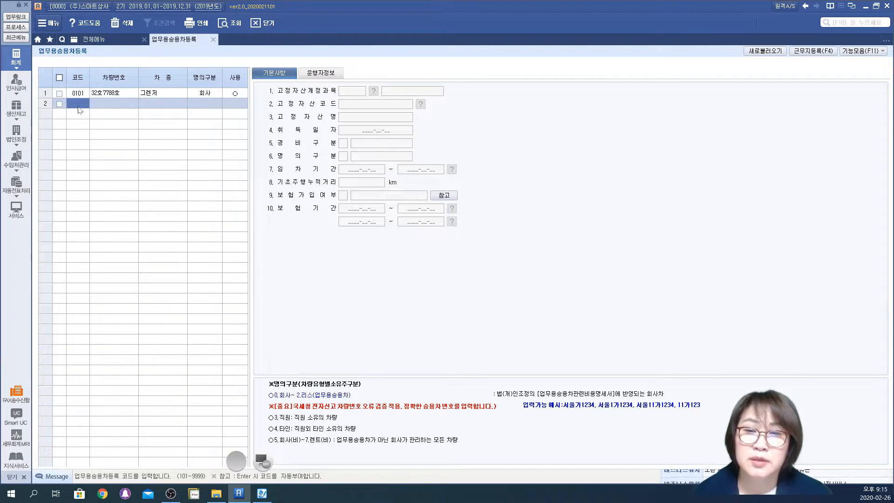
pyautogui.click(110, 95)
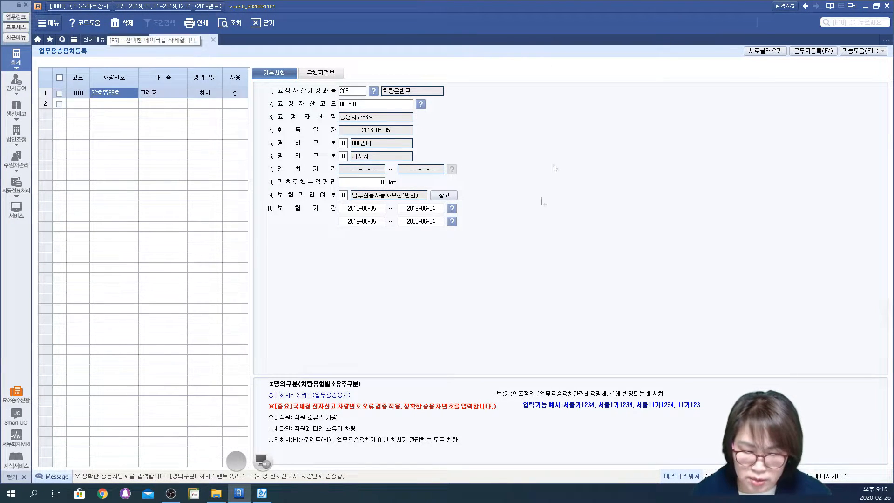
pyautogui.click(362, 212)
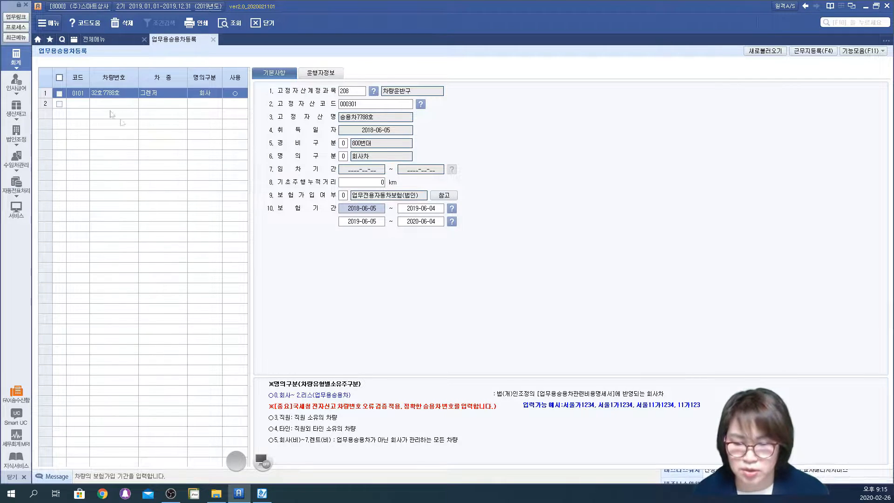
# - Open 고정자산등록 and list the assets of account 208
pyautogui.click(92, 41)
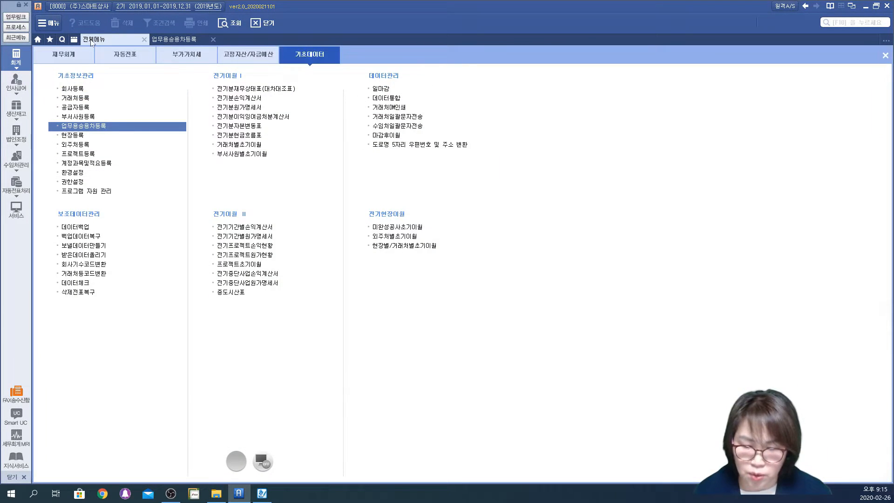
pyautogui.click(63, 56)
pyautogui.click(247, 55)
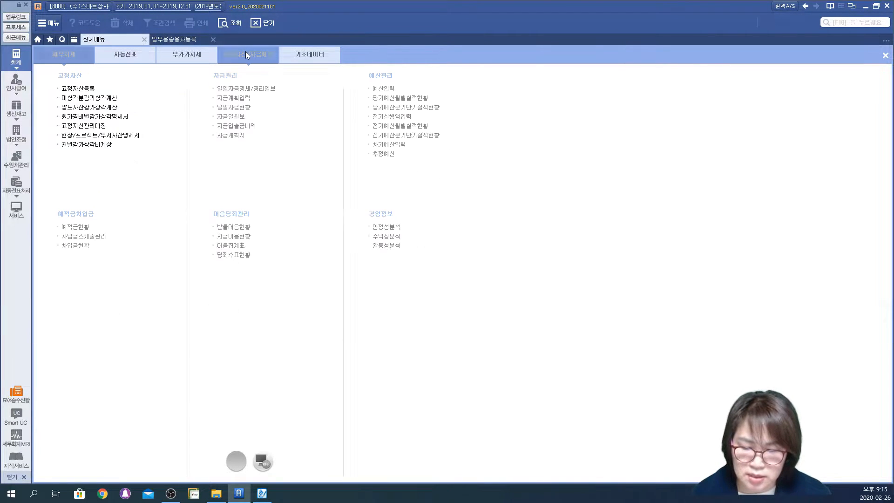
pyautogui.click(74, 89)
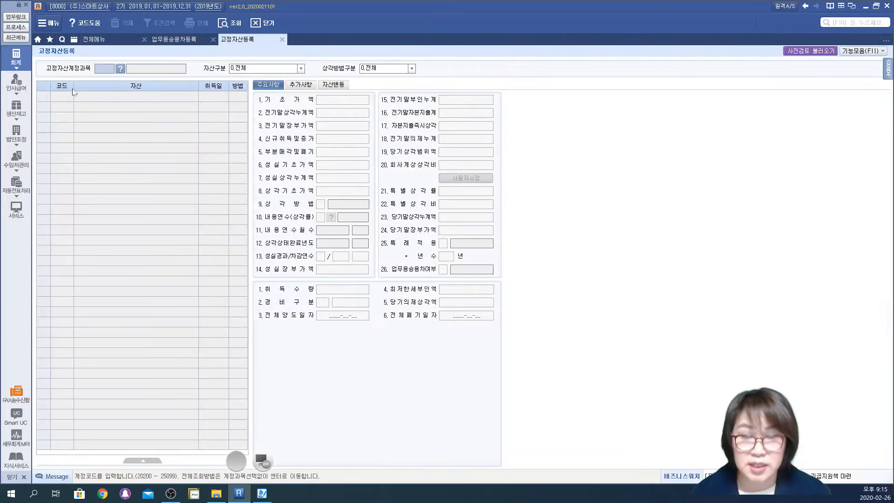
pyautogui.write('208')
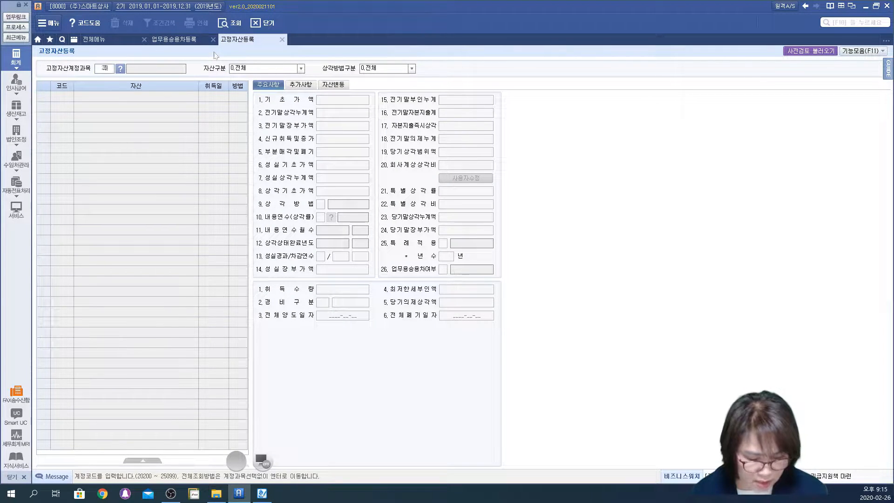
pyautogui.press('Return')
pyautogui.press('Return')
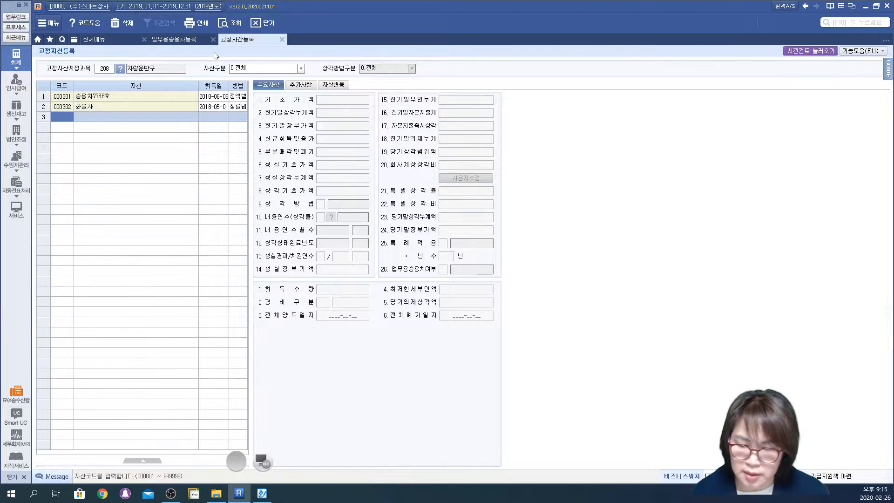
# - Check asset 000301's 업무용승용차여부 setting and look up the linked 고정자산코드 in 업무용승용차등록
pyautogui.click(123, 98)
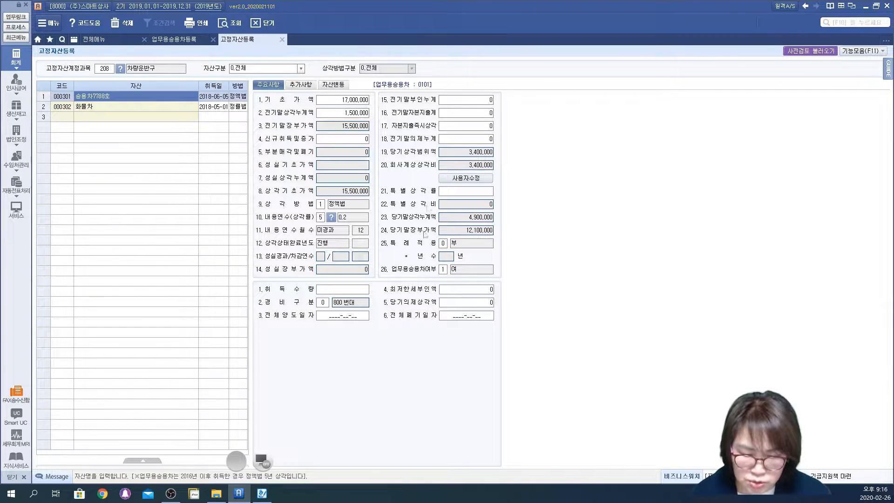
pyautogui.click(444, 271)
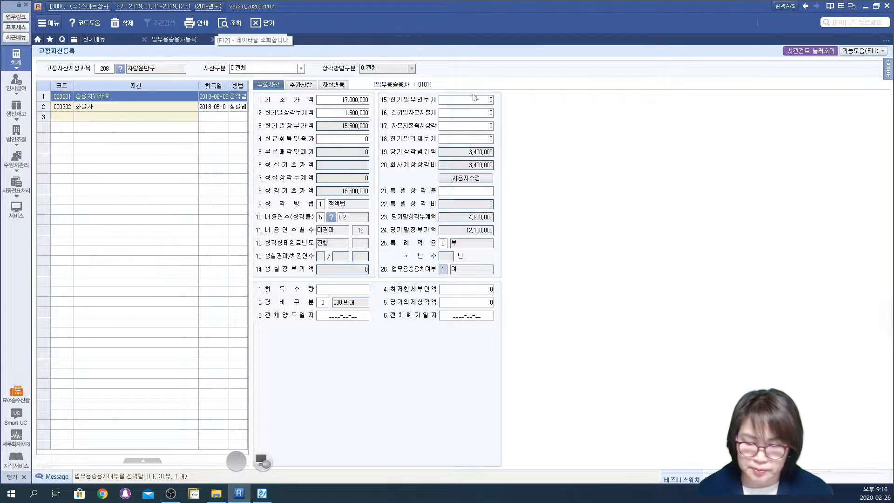
pyautogui.click(165, 41)
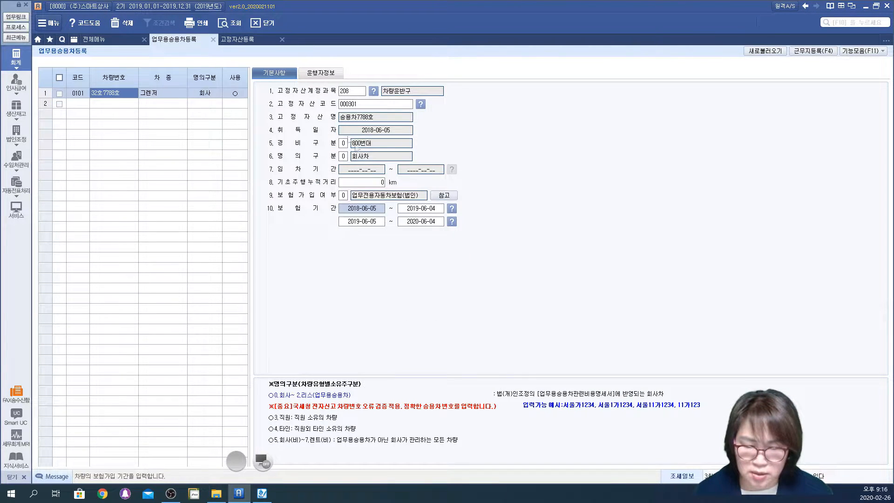
pyautogui.click(421, 104)
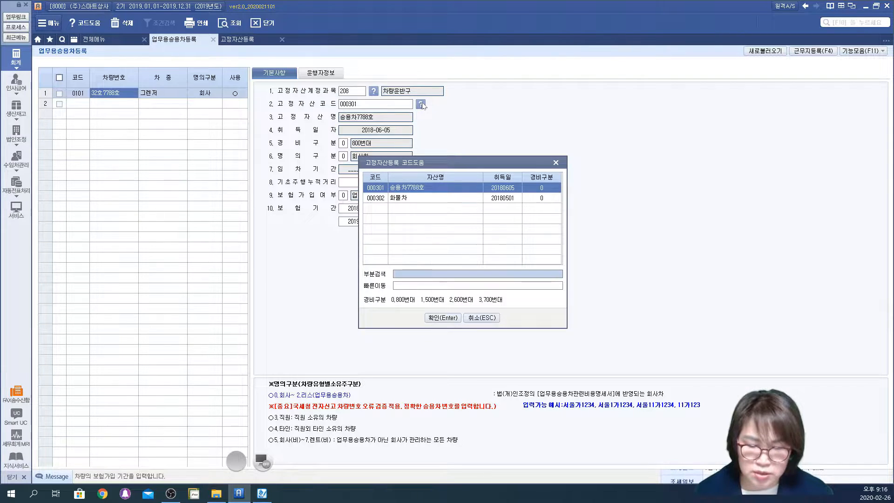
pyautogui.click(556, 164)
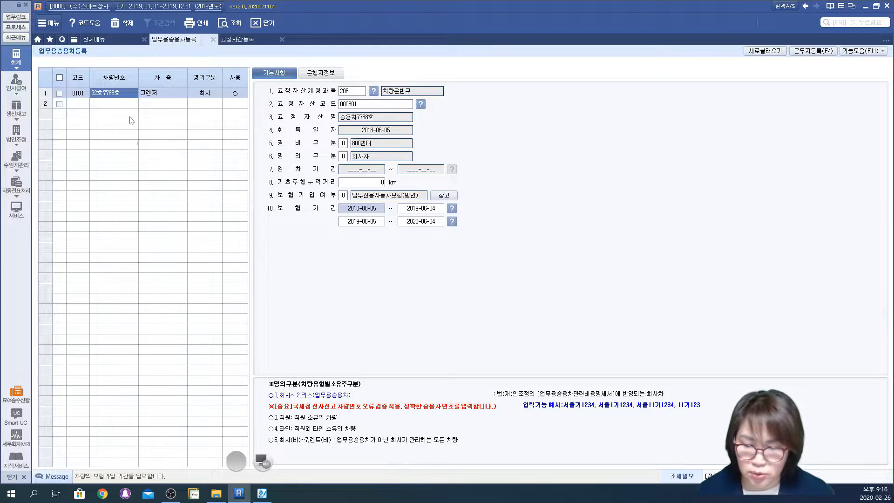
# - Select vehicle 0101's 차량번호 entry and handwrite "차량등록증" over the empty rows below it
pyautogui.click(71, 98)
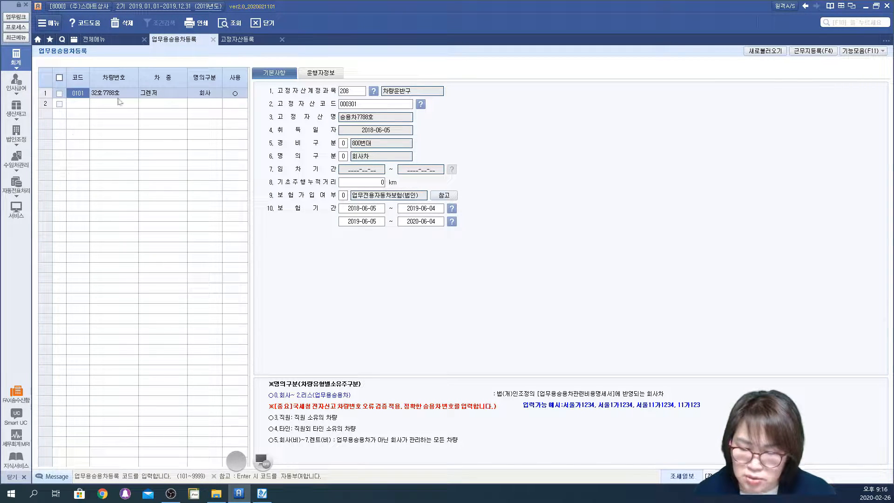
pyautogui.press('Return')
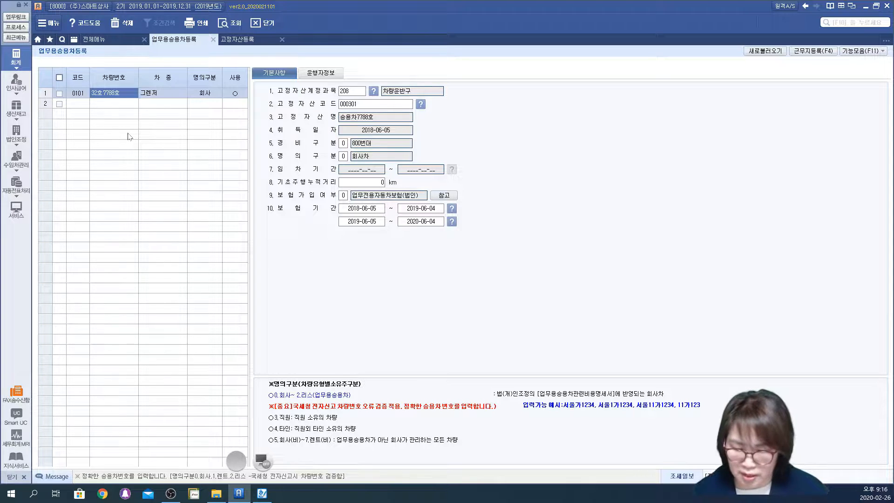
pyautogui.click(264, 461)
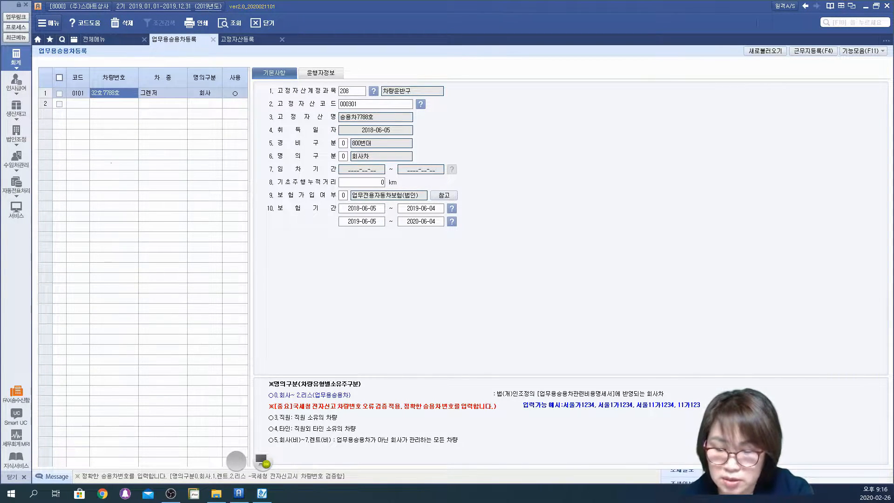
pyautogui.moveTo(80, 204); pyautogui.dragTo(97, 254)
pyautogui.moveTo(98, 228)
pyautogui.mouseDown()
pyautogui.moveTo(110, 217)
pyautogui.moveTo(127, 229)
pyautogui.mouseUp()
pyautogui.moveTo(132, 194)
pyautogui.mouseDown()
pyautogui.moveTo(126, 240)
pyautogui.moveTo(164, 212)
pyautogui.moveTo(165, 222)
pyautogui.mouseUp()
pyautogui.moveTo(158, 228); pyautogui.dragTo(161, 240)
pyautogui.moveTo(175, 194); pyautogui.dragTo(193, 235)
pyautogui.moveTo(200, 195)
pyautogui.mouseDown()
pyautogui.moveTo(205, 218)
pyautogui.moveTo(217, 207)
pyautogui.mouseUp()
pyautogui.moveTo(199, 224)
pyautogui.mouseDown()
pyautogui.moveTo(223, 215)
pyautogui.moveTo(219, 235)
pyautogui.mouseUp()
# - Handwrite "자동차등록증" beneath the "차량등록증" note, then circle and underline it
pyautogui.moveTo(79, 283); pyautogui.dragTo(87, 300)
pyautogui.moveTo(95, 289)
pyautogui.mouseDown()
pyautogui.moveTo(107, 284)
pyautogui.moveTo(113, 329)
pyautogui.mouseUp()
pyautogui.moveTo(114, 292); pyautogui.dragTo(122, 285)
pyautogui.moveTo(126, 277)
pyautogui.mouseDown()
pyautogui.moveTo(134, 268)
pyautogui.moveTo(136, 286)
pyautogui.mouseUp()
pyautogui.moveTo(130, 299)
pyautogui.mouseDown()
pyautogui.moveTo(144, 317)
pyautogui.moveTo(145, 299)
pyautogui.mouseUp()
pyautogui.moveTo(152, 274); pyautogui.dragTo(167, 299)
pyautogui.moveTo(178, 260); pyautogui.dragTo(178, 321)
pyautogui.moveTo(179, 292); pyautogui.dragTo(201, 280)
pyautogui.moveTo(191, 285)
pyautogui.mouseDown()
pyautogui.moveTo(208, 283)
pyautogui.moveTo(201, 293)
pyautogui.mouseUp()
pyautogui.moveTo(213, 257)
pyautogui.mouseDown()
pyautogui.moveTo(231, 276)
pyautogui.moveTo(234, 302)
pyautogui.mouseUp()
pyautogui.moveTo(238, 258)
pyautogui.mouseDown()
pyautogui.moveTo(248, 263)
pyautogui.moveTo(243, 281)
pyautogui.mouseUp()
pyautogui.moveTo(242, 290); pyautogui.dragTo(262, 275)
pyautogui.moveTo(254, 328)
pyautogui.mouseDown()
pyautogui.moveTo(65, 266)
pyautogui.moveTo(179, 345)
pyautogui.mouseUp()
# - Link the circled note to a handwritten "확인" and circle the 차량번호 entry in the vehicle list
pyautogui.moveTo(281, 279); pyautogui.dragTo(319, 278)
pyautogui.moveTo(322, 259)
pyautogui.mouseDown()
pyautogui.moveTo(331, 255)
pyautogui.moveTo(336, 285)
pyautogui.moveTo(352, 268)
pyautogui.mouseUp()
pyautogui.moveTo(349, 266)
pyautogui.mouseDown()
pyautogui.moveTo(363, 274)
pyautogui.moveTo(357, 289)
pyautogui.mouseUp()
pyautogui.moveTo(362, 270); pyautogui.dragTo(389, 274)
pyautogui.moveTo(384, 275); pyautogui.dragTo(402, 285)
pyautogui.moveTo(136, 109)
pyautogui.mouseDown()
pyautogui.moveTo(80, 82)
pyautogui.moveTo(135, 144)
pyautogui.mouseUp()
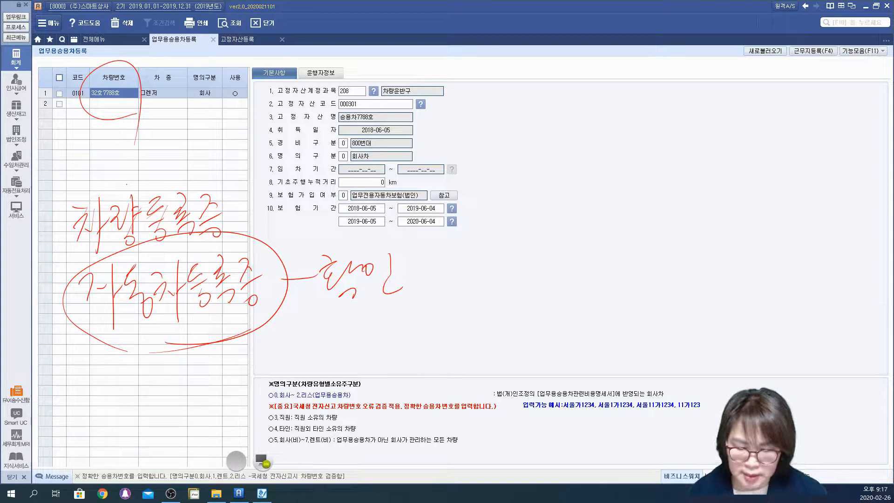
# - Clear the handwriting and open 계정과목및적요등록 from the base data menus
pyautogui.click(261, 454)
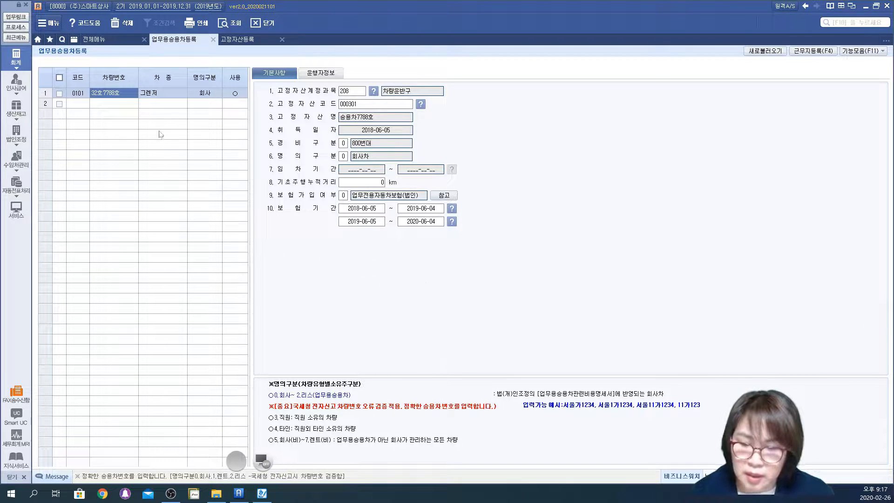
pyautogui.click(101, 40)
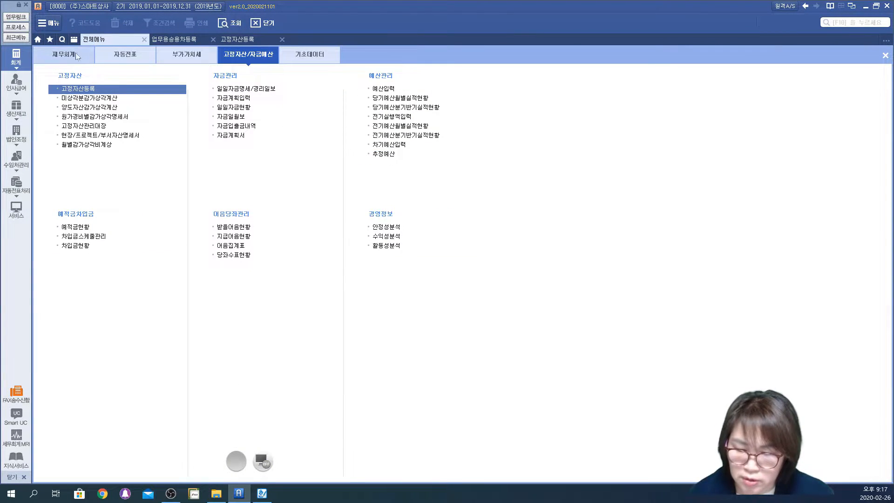
pyautogui.click(67, 56)
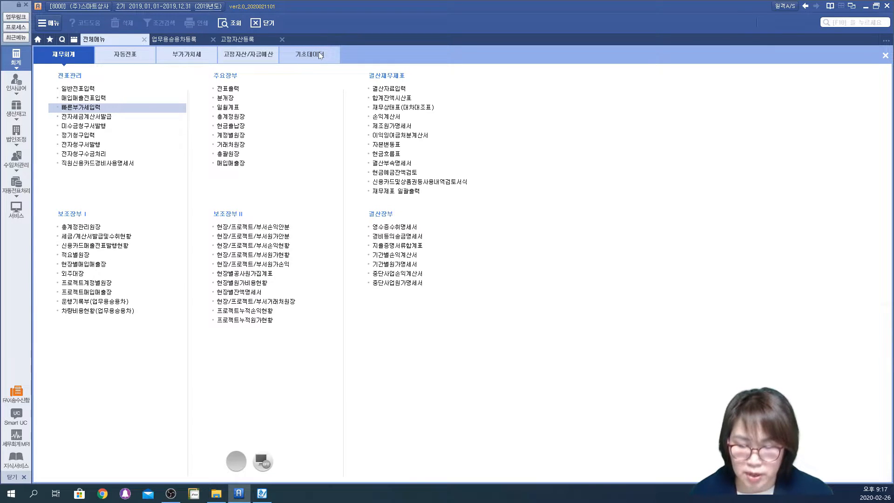
pyautogui.click(318, 53)
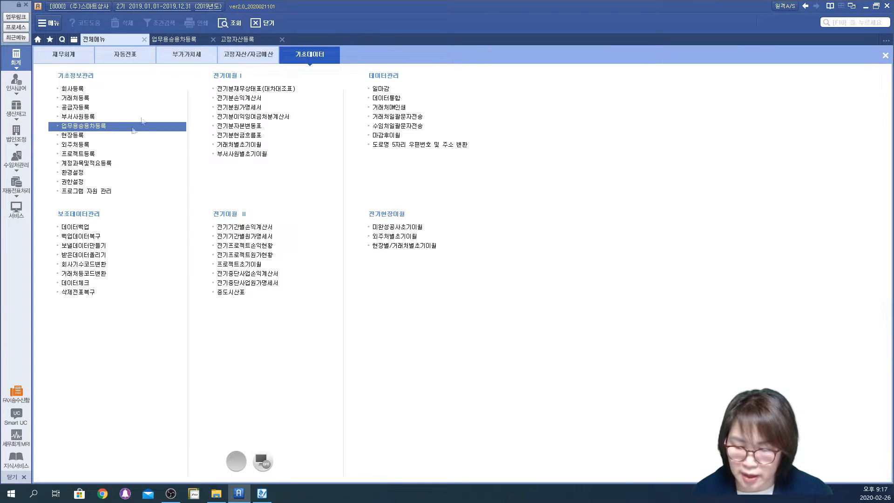
pyautogui.click(89, 161)
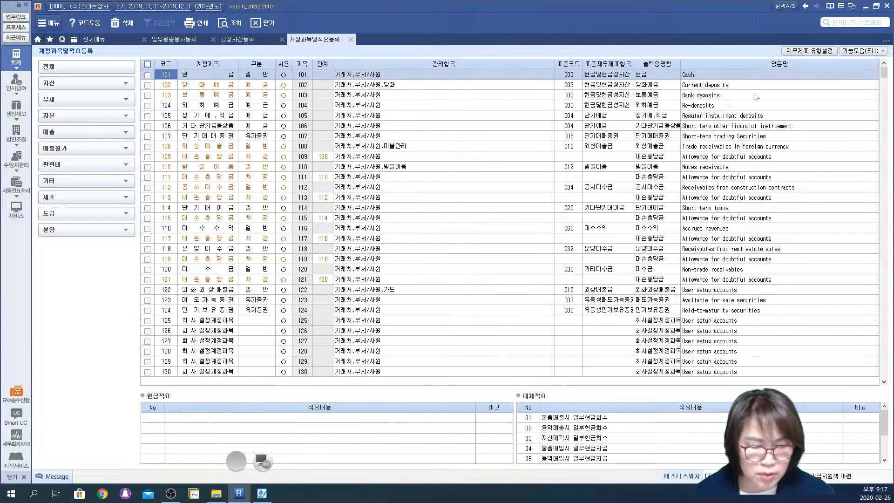
# - Run 업무용승용차 관리 일괄등록 to add the business-car management item to the listed expense accounts
pyautogui.click(883, 51)
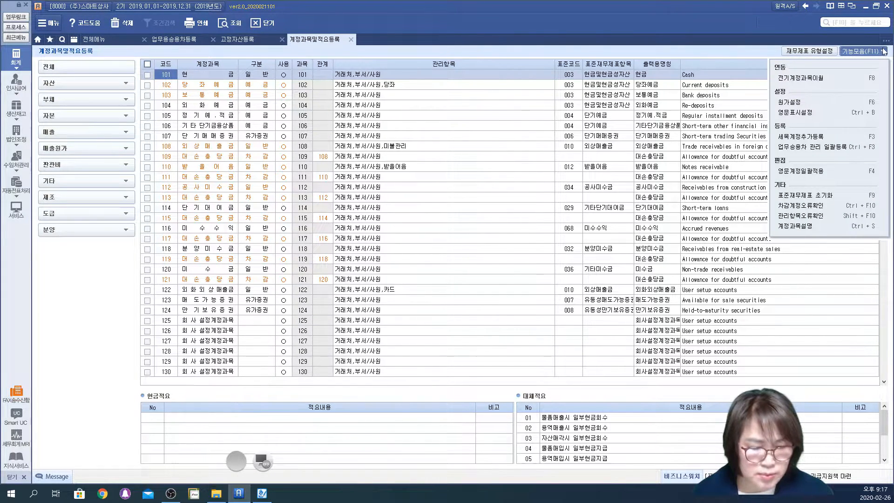
pyautogui.click(799, 148)
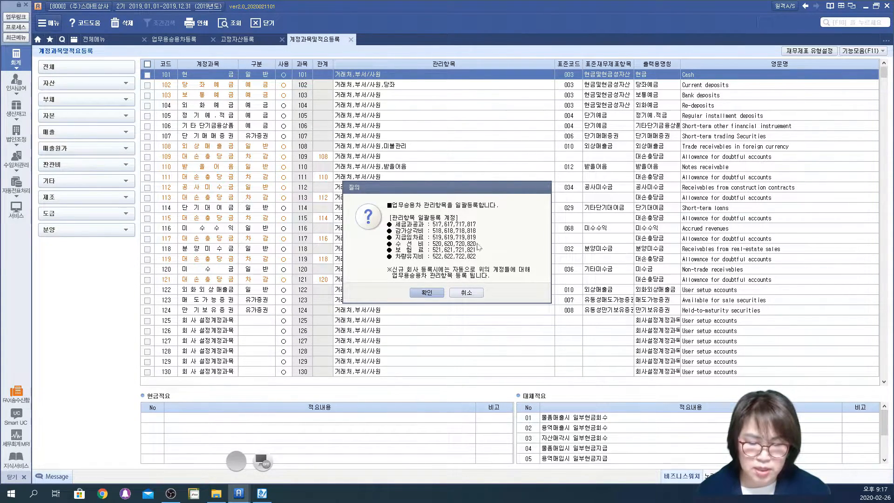
pyautogui.click(427, 292)
pyautogui.click(449, 287)
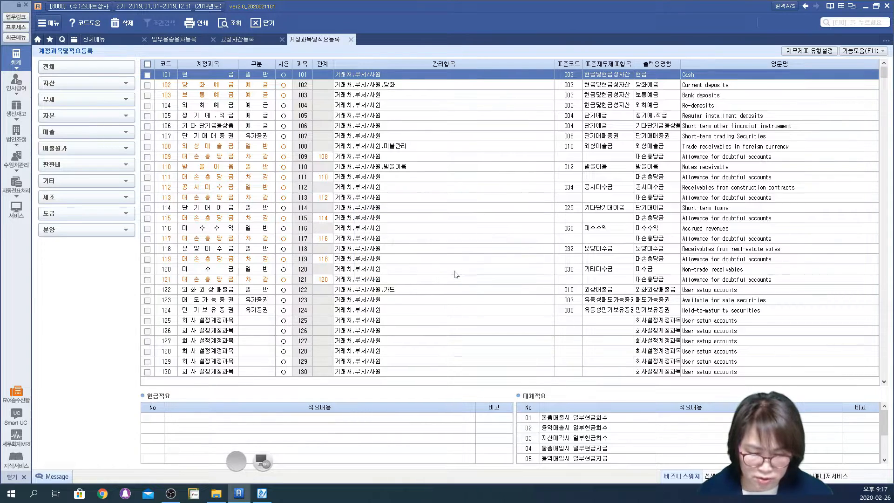
# - Go to account code 822 in the account list
pyautogui.click(218, 281)
pyautogui.write('822')
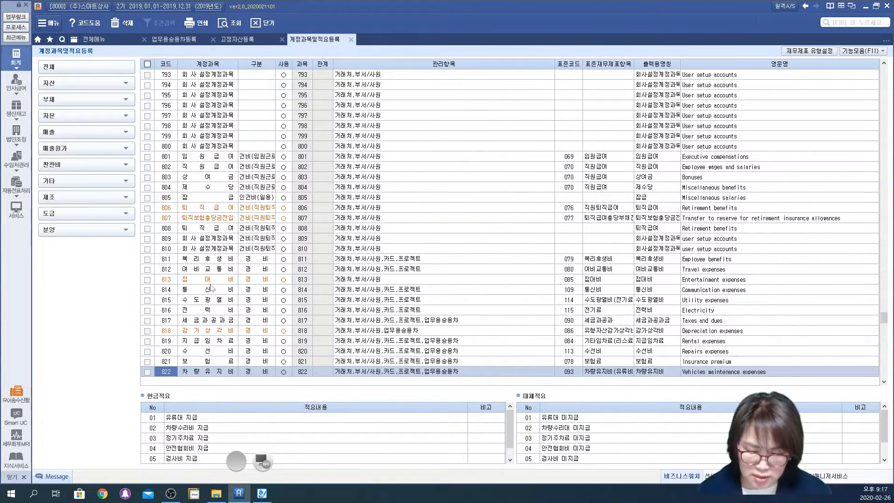
# - Mark the 업무용승용차 management items of accounts 817 through 822 with freehand strokes, and clear the drawing
pyautogui.click(228, 373)
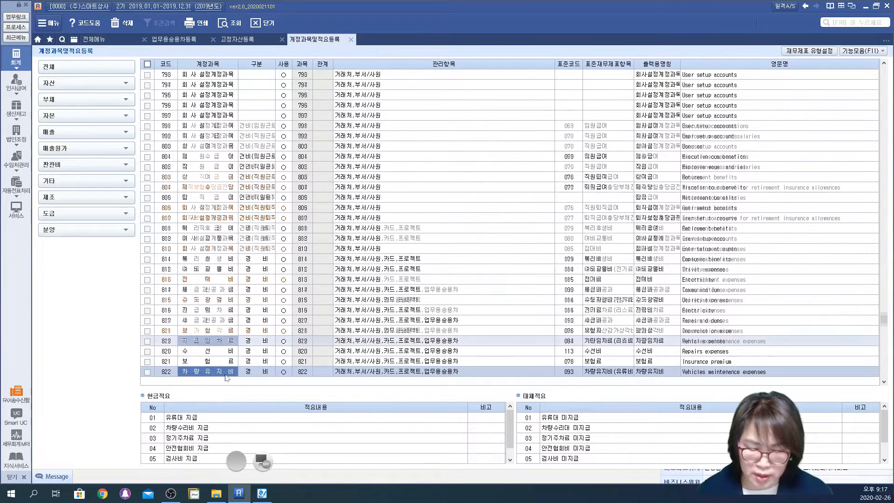
pyautogui.scroll(-3, 381, 190)
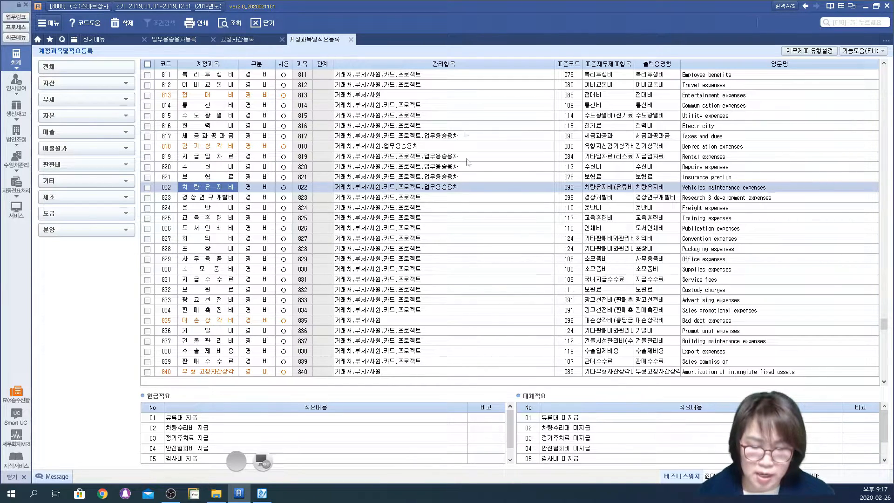
pyautogui.click(473, 188)
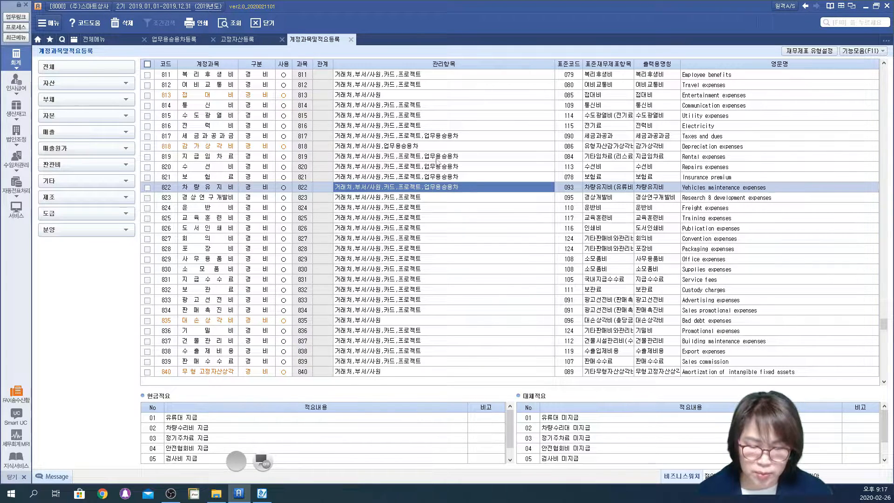
pyautogui.click(264, 461)
pyautogui.moveTo(457, 139)
pyautogui.mouseDown()
pyautogui.moveTo(464, 108)
pyautogui.moveTo(450, 160)
pyautogui.moveTo(440, 154)
pyautogui.moveTo(426, 183)
pyautogui.moveTo(464, 193)
pyautogui.moveTo(455, 229)
pyautogui.mouseUp()
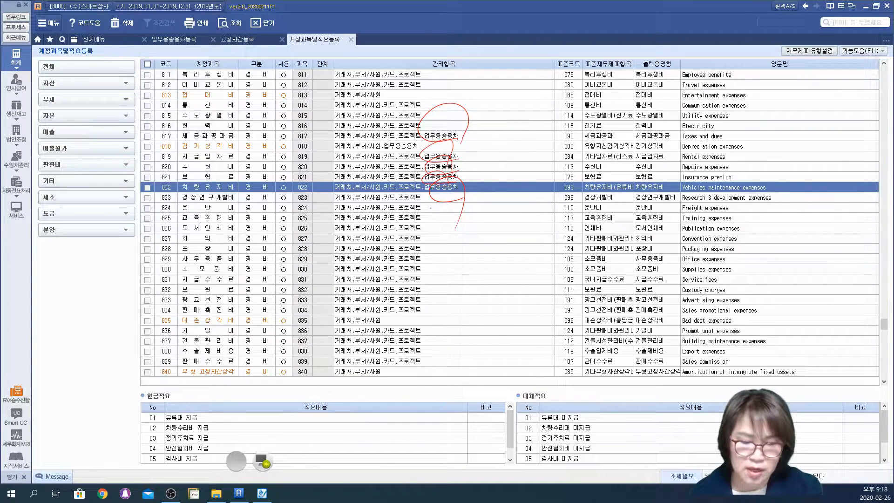
pyautogui.click(263, 461)
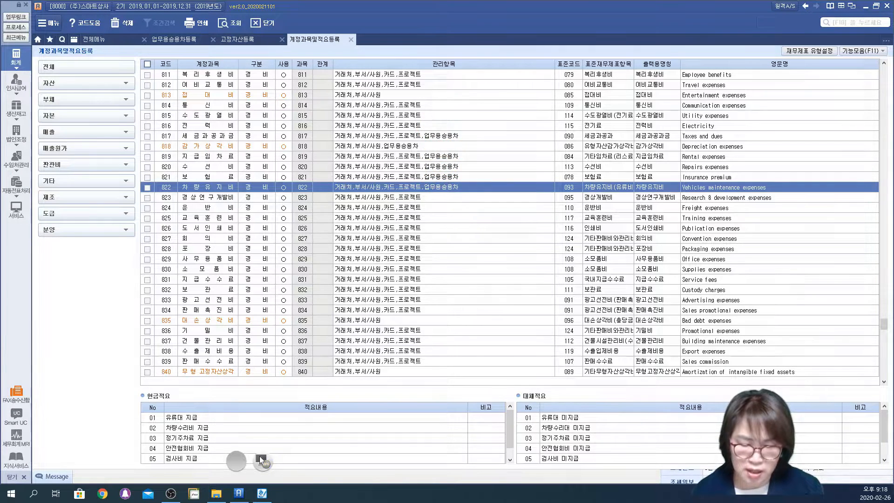
# - Inspect item 32 업무용승용차 and its usage options in account 822's 관리항목 settings, leaving them without changes
pyautogui.click(446, 188)
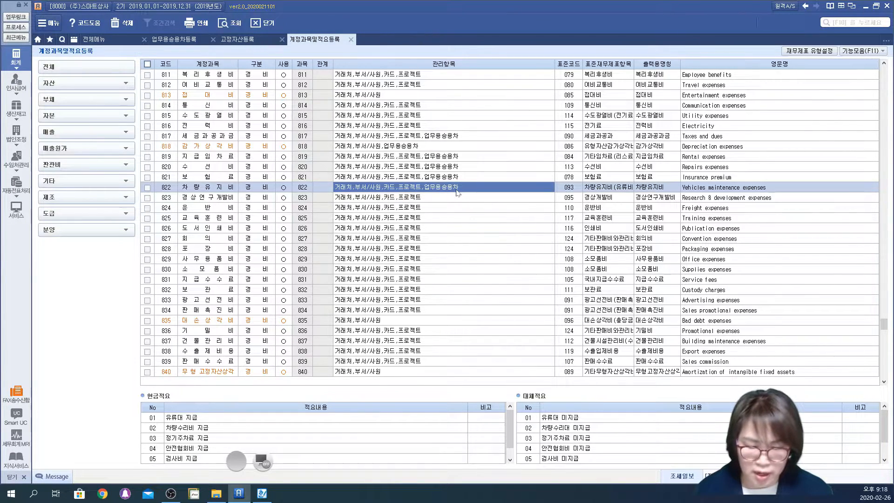
pyautogui.doubleClick(457, 192)
pyautogui.moveTo(455, 152); pyautogui.dragTo(439, 205)
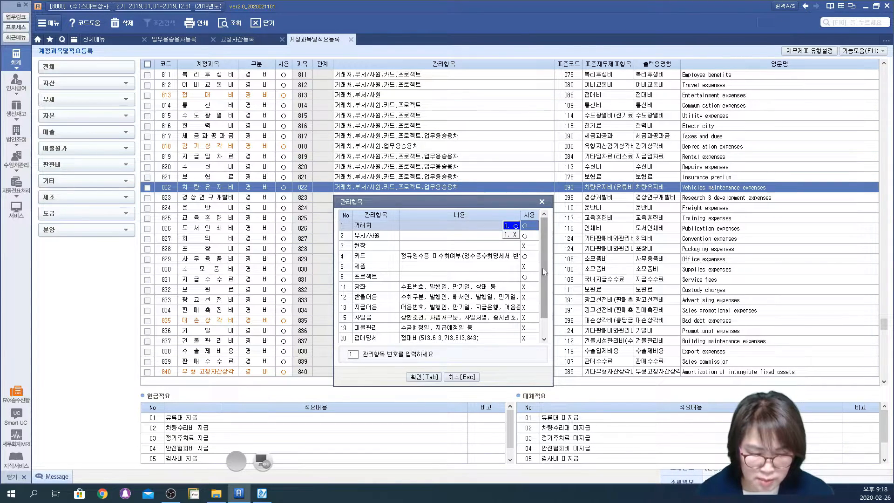
pyautogui.moveTo(544, 269); pyautogui.dragTo(544, 294)
pyautogui.click(455, 340)
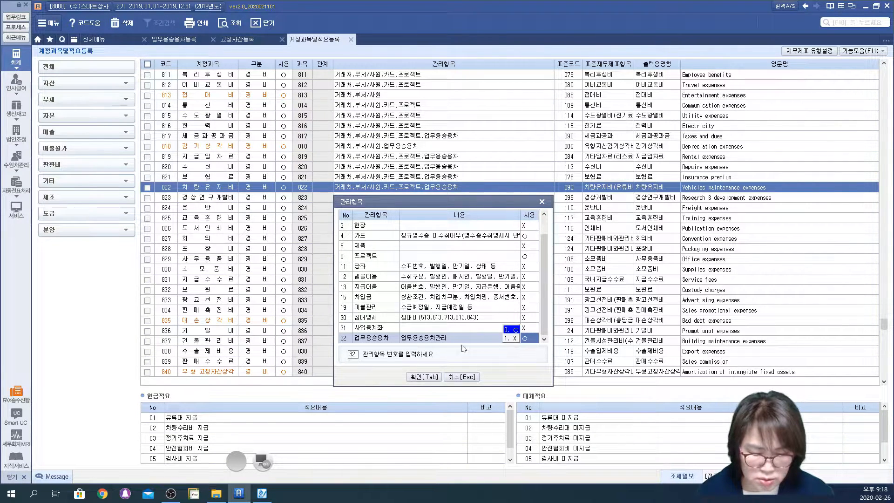
pyautogui.click(464, 328)
pyautogui.click(531, 339)
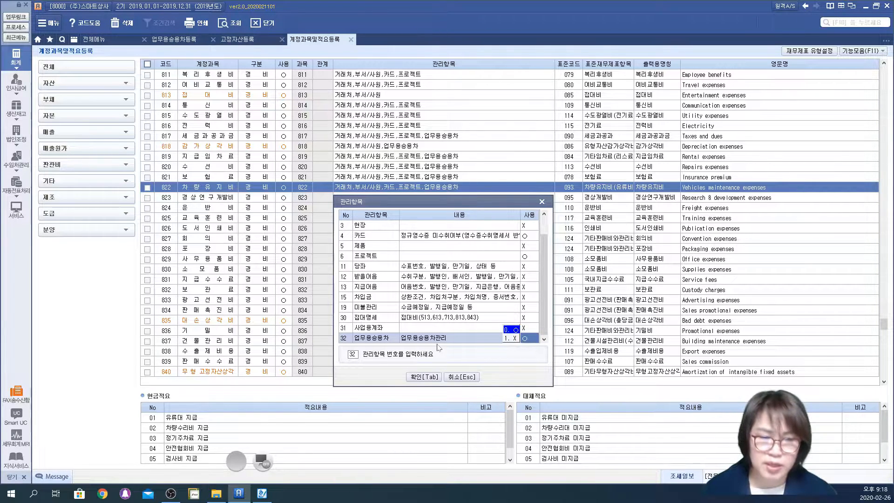
pyautogui.click(468, 378)
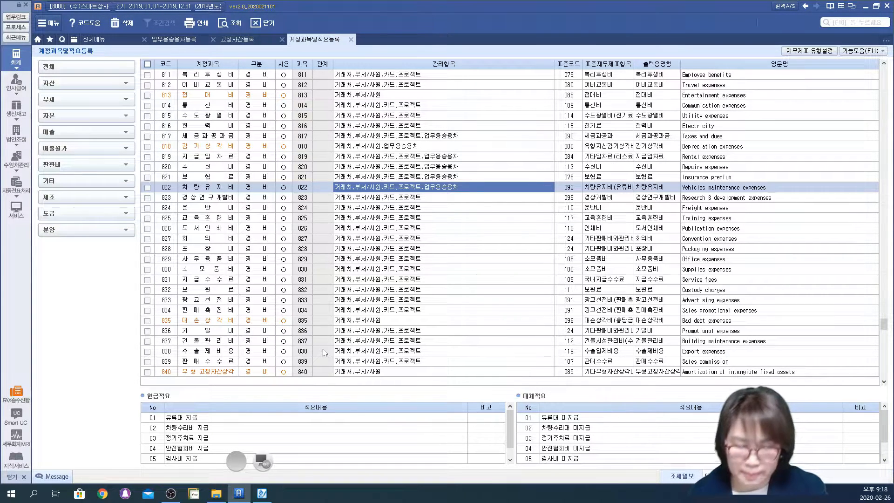
# - Circle the 업무용승용차 item of account 822, mark its row, and extend a line down from the circle
pyautogui.click(265, 460)
pyautogui.moveTo(455, 195); pyautogui.dragTo(461, 182)
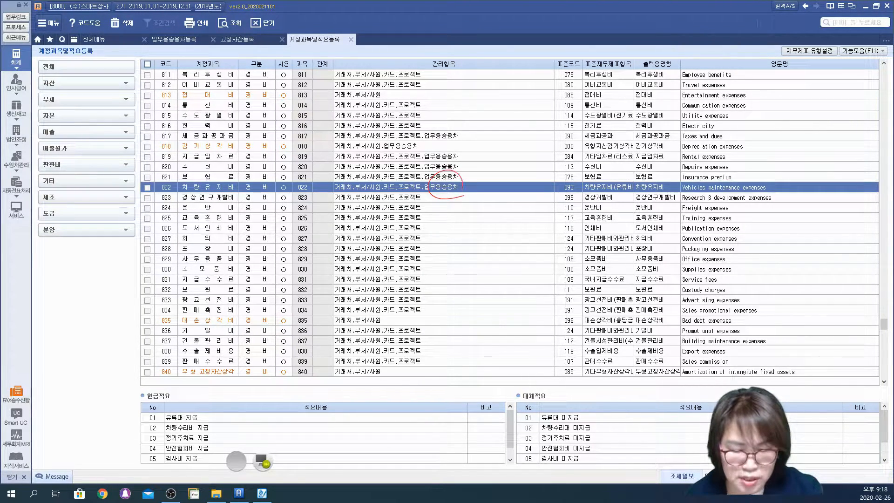
pyautogui.moveTo(316, 197)
pyautogui.mouseDown()
pyautogui.moveTo(462, 191)
pyautogui.moveTo(395, 182)
pyautogui.moveTo(320, 213)
pyautogui.mouseUp()
pyautogui.moveTo(474, 185); pyautogui.dragTo(468, 252)
# - Handwrite a note starting with "F12" below account 822, circle it, and clear all the drawings
pyautogui.moveTo(448, 256)
pyautogui.mouseDown()
pyautogui.moveTo(450, 291)
pyautogui.moveTo(467, 269)
pyautogui.mouseUp()
pyautogui.moveTo(473, 264)
pyautogui.mouseDown()
pyautogui.moveTo(487, 281)
pyautogui.moveTo(512, 270)
pyautogui.mouseUp()
pyautogui.click(492, 288)
pyautogui.moveTo(518, 255)
pyautogui.mouseDown()
pyautogui.moveTo(543, 277)
pyautogui.moveTo(539, 266)
pyautogui.mouseUp()
pyautogui.moveTo(529, 271); pyautogui.dragTo(544, 281)
pyautogui.moveTo(569, 247); pyautogui.dragTo(569, 278)
pyautogui.moveTo(595, 249); pyautogui.dragTo(601, 279)
pyautogui.moveTo(614, 245); pyautogui.dragTo(624, 244)
pyautogui.moveTo(594, 260)
pyautogui.mouseDown()
pyautogui.moveTo(633, 264)
pyautogui.moveTo(621, 276)
pyautogui.mouseUp()
pyautogui.moveTo(608, 277); pyautogui.dragTo(630, 282)
pyautogui.moveTo(545, 321)
pyautogui.mouseDown()
pyautogui.moveTo(417, 279)
pyautogui.moveTo(648, 312)
pyautogui.moveTo(459, 310)
pyautogui.mouseUp()
pyautogui.moveTo(433, 201); pyautogui.dragTo(433, 233)
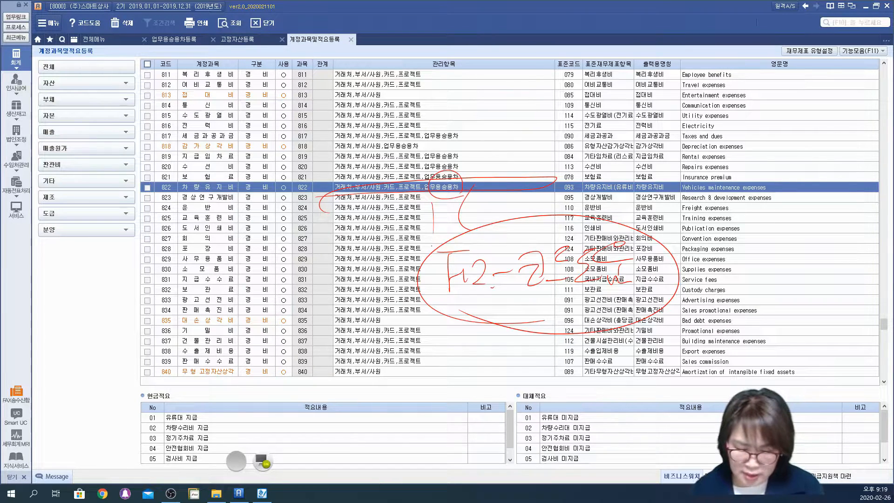
pyautogui.click(260, 454)
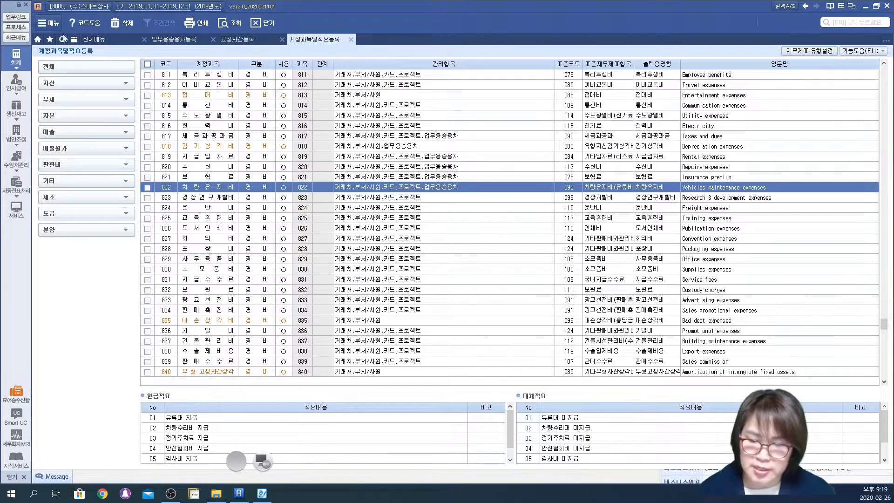
# - Open 합계잔액시산표 from the 재무회계 menus for month 12 of 2019 and go to the 판매관리비 accounts
pyautogui.click(98, 40)
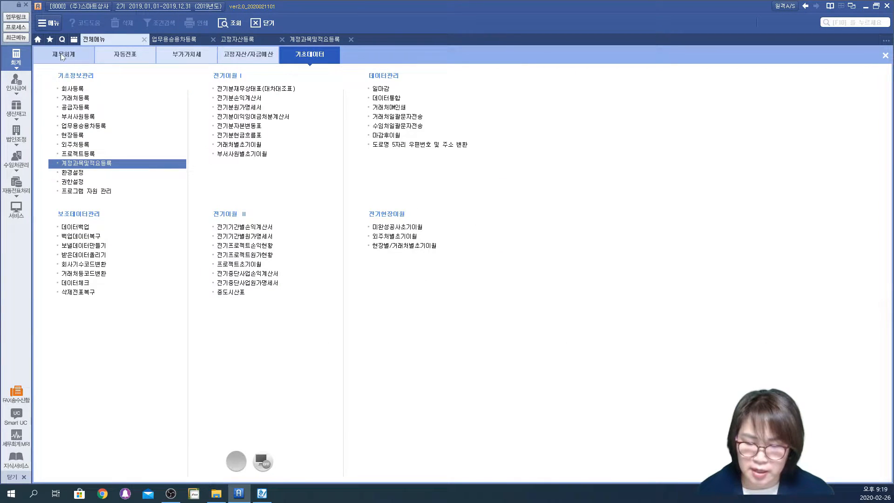
pyautogui.click(61, 56)
pyautogui.click(383, 97)
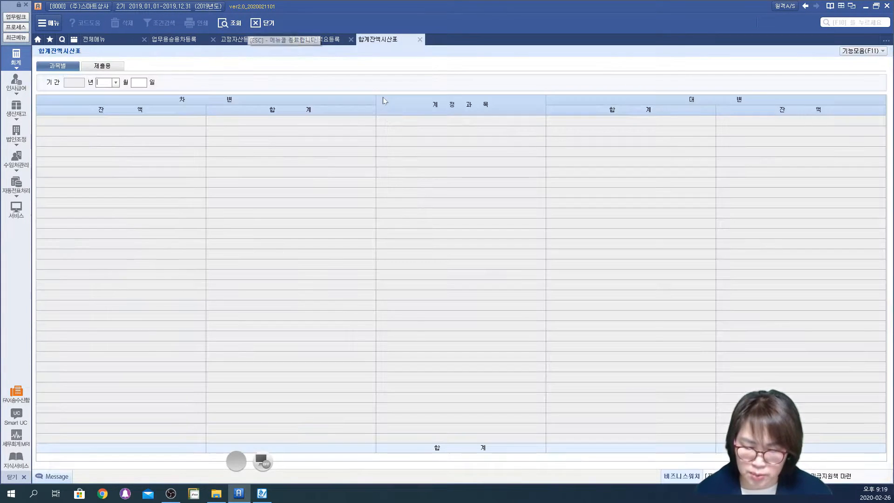
pyautogui.write('12')
pyautogui.press('Return')
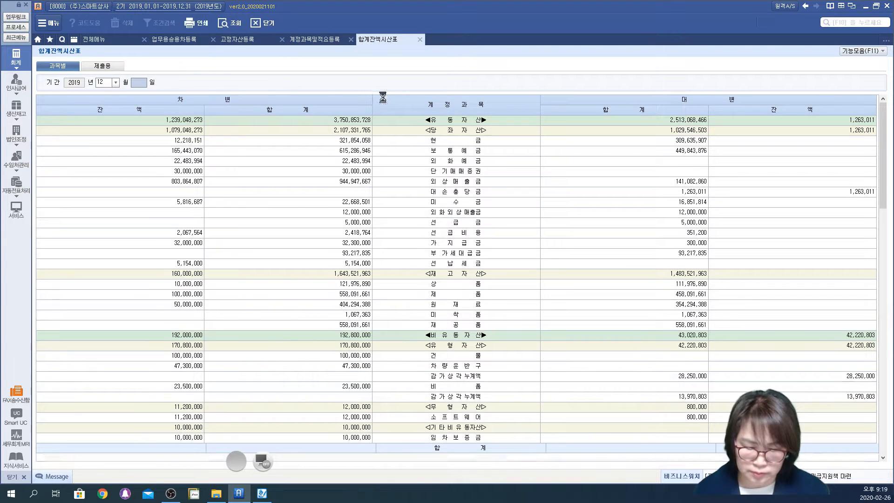
pyautogui.scroll(-6, 325, 254)
pyautogui.scroll(-12, 326, 257)
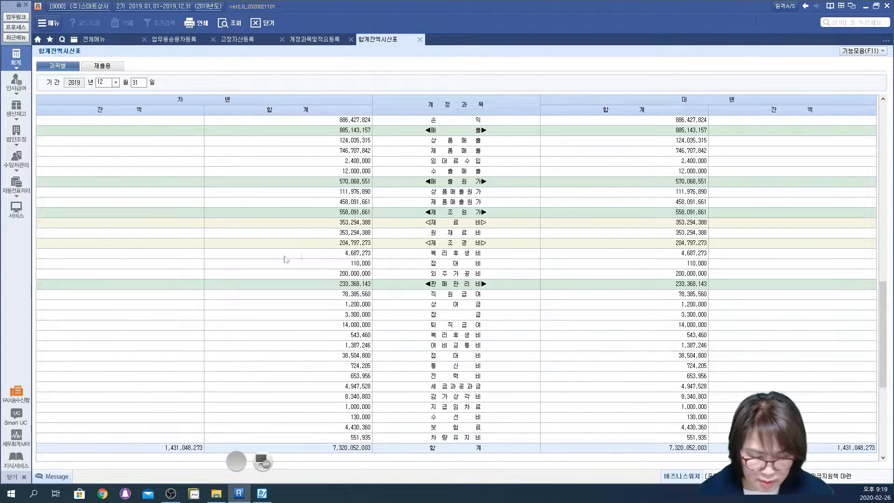
pyautogui.scroll(-3, 268, 326)
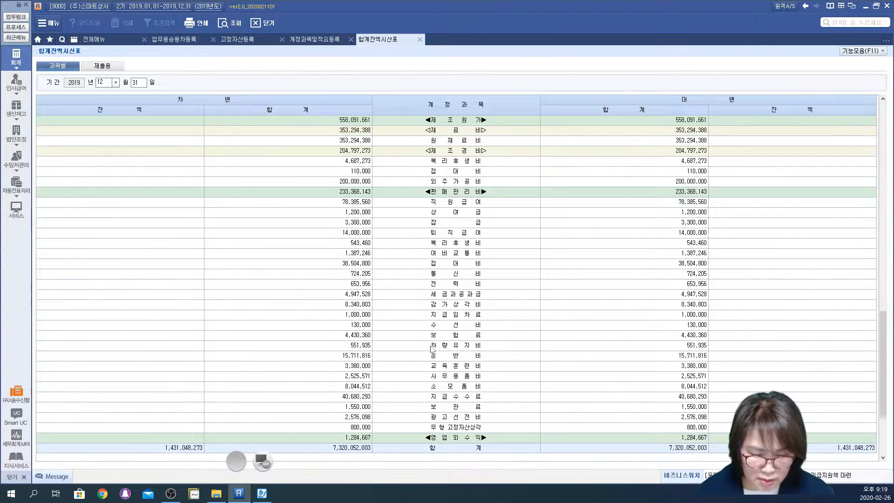
# - Review the 차량유지비 ledger entries for the year in 계정별원장 조회 and close the ledger
pyautogui.doubleClick(398, 346)
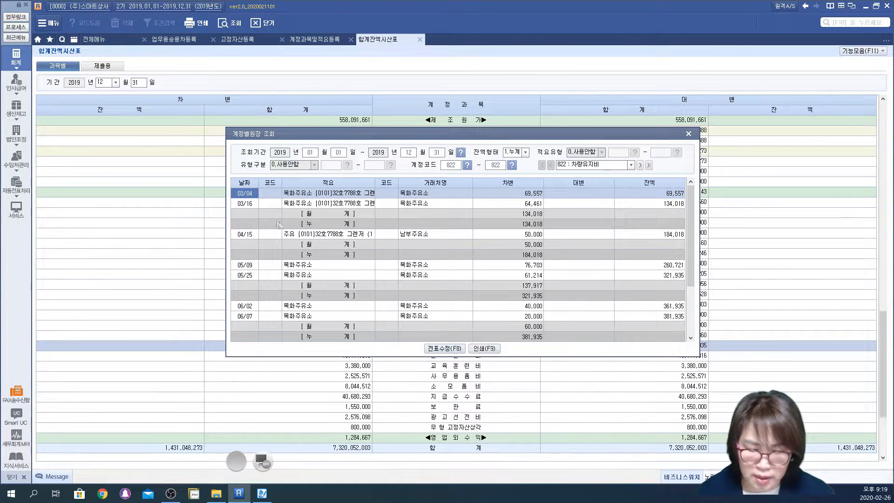
pyautogui.click(308, 264)
pyautogui.click(335, 308)
pyautogui.click(334, 316)
pyautogui.scroll(-3, 340, 304)
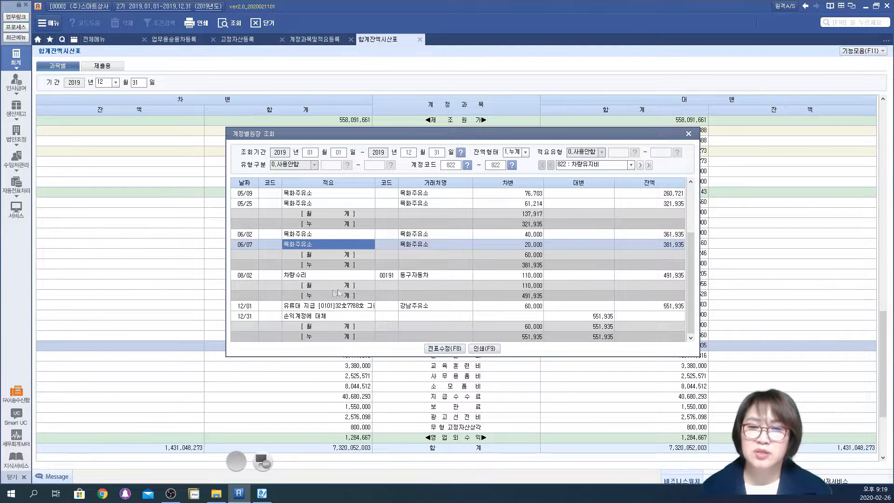
pyautogui.scroll(3, 303, 255)
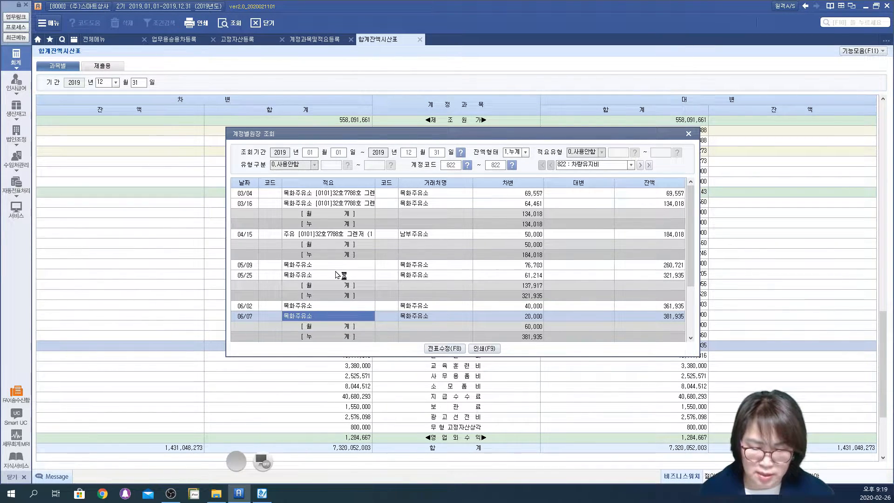
pyautogui.click(689, 134)
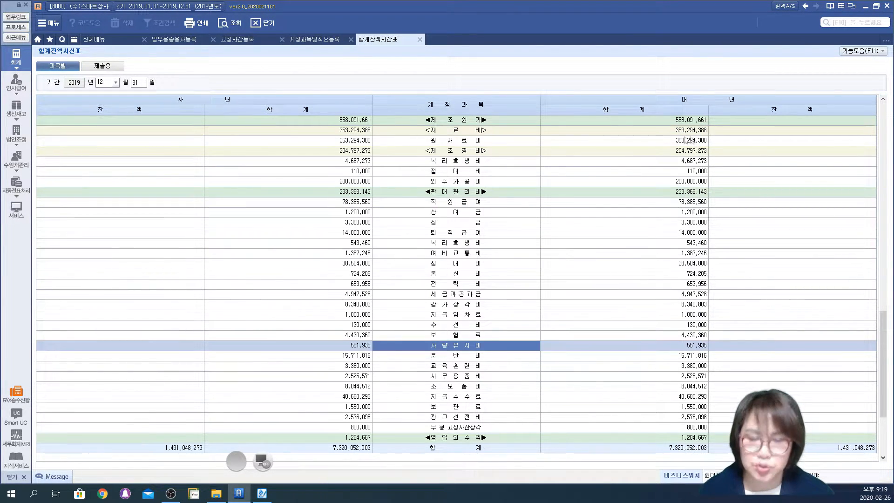
# - In the full menu, underline 운행기록부(업무용승용차), outline 차량비용현황(업무용승용차) with an arrow, and clear the marks
pyautogui.click(97, 40)
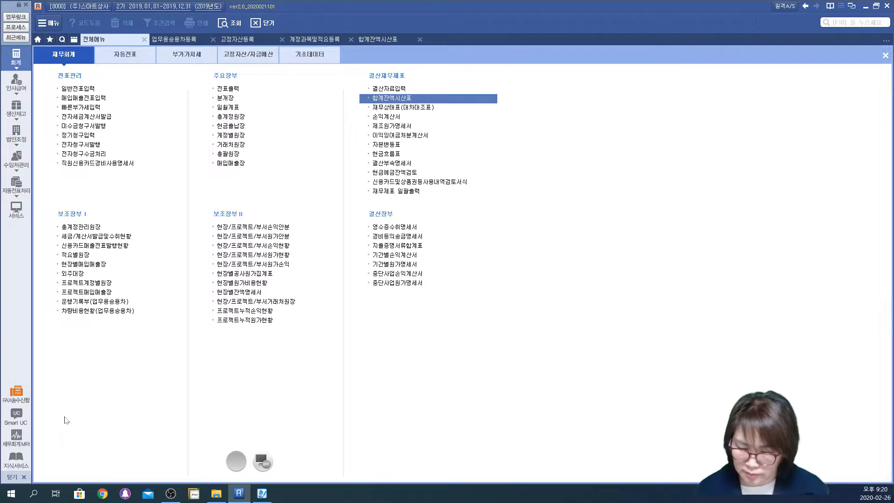
pyautogui.click(265, 462)
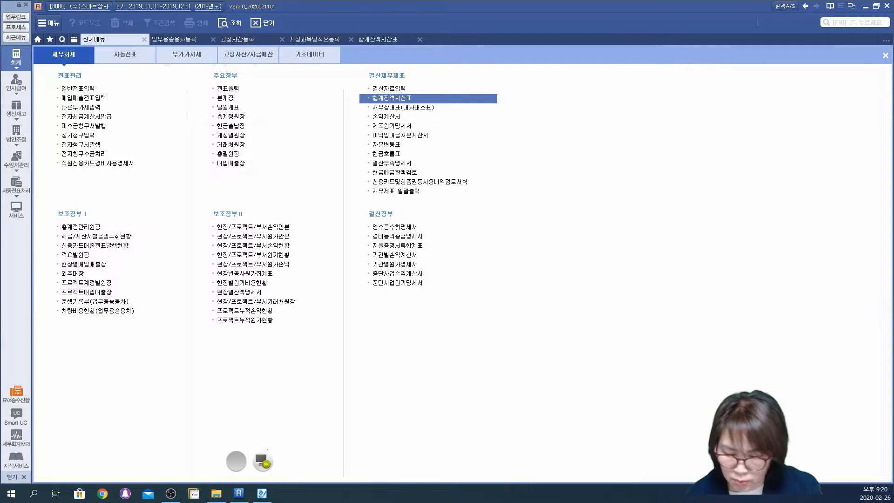
pyautogui.moveTo(64, 308); pyautogui.dragTo(137, 303)
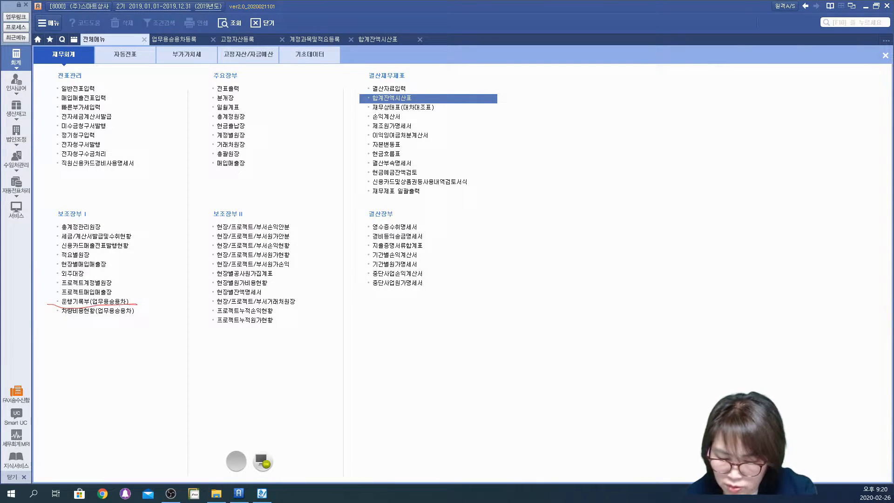
pyautogui.moveTo(49, 316); pyautogui.dragTo(125, 321)
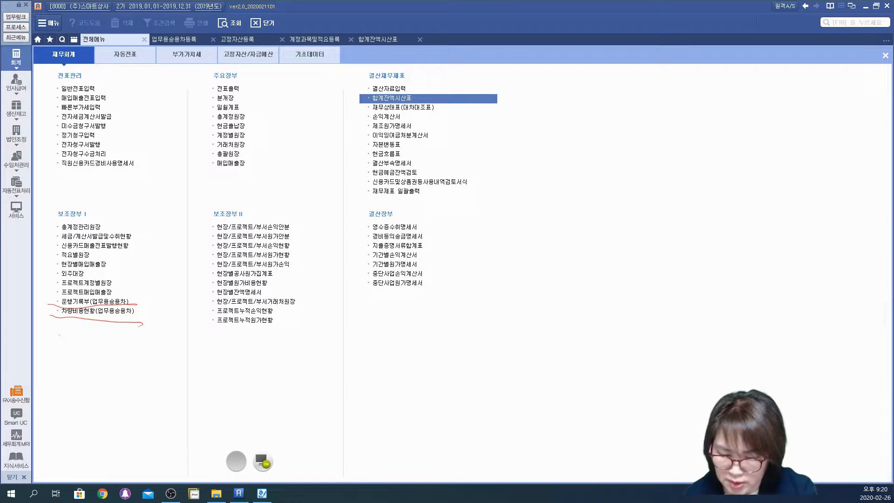
pyautogui.moveTo(92, 305)
pyautogui.mouseDown()
pyautogui.moveTo(120, 344)
pyautogui.moveTo(126, 390)
pyautogui.mouseUp()
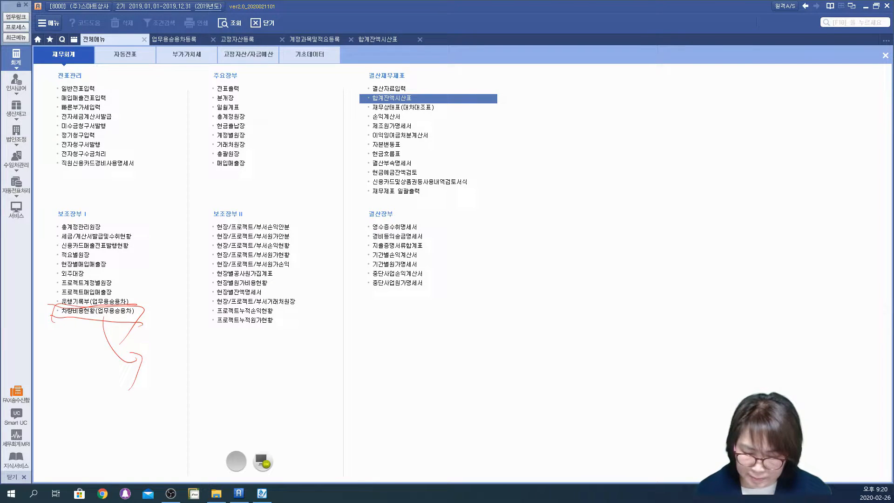
pyautogui.click(264, 462)
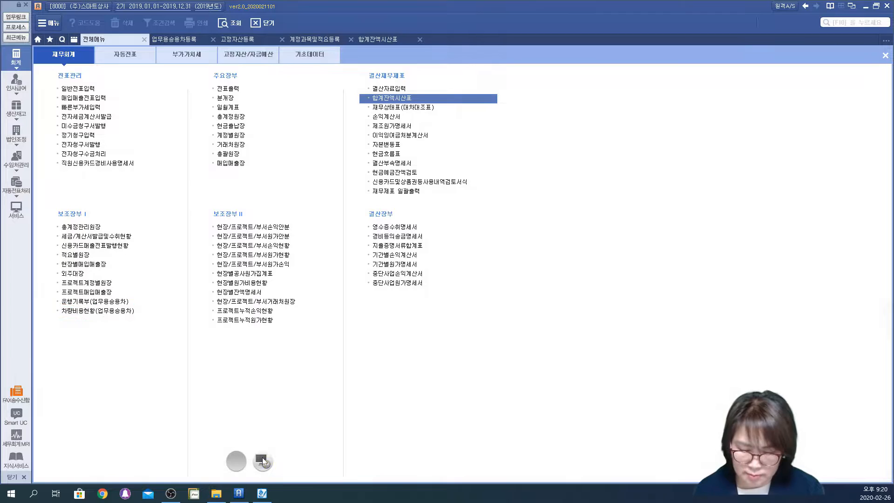
# - Open 차량비용현황(업무용승용차) and bring up the voucher for 미등록차량's 05-09 차량유지비 expense
pyautogui.click(84, 311)
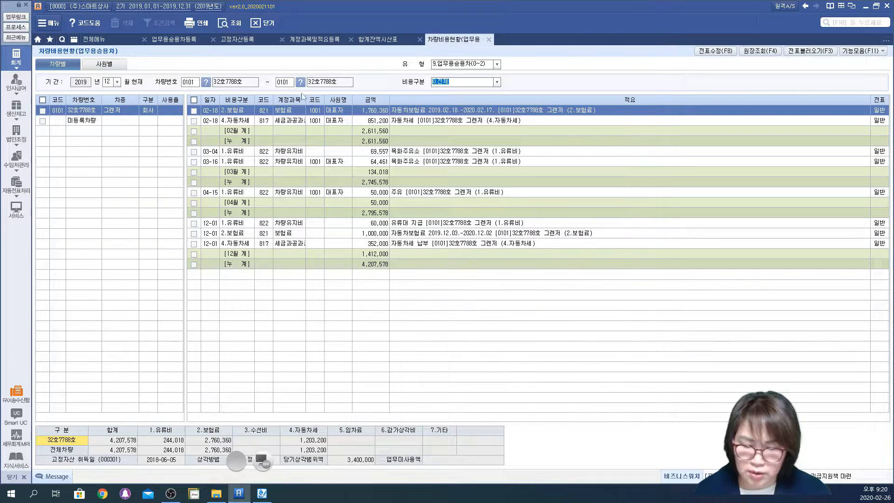
pyautogui.click(83, 122)
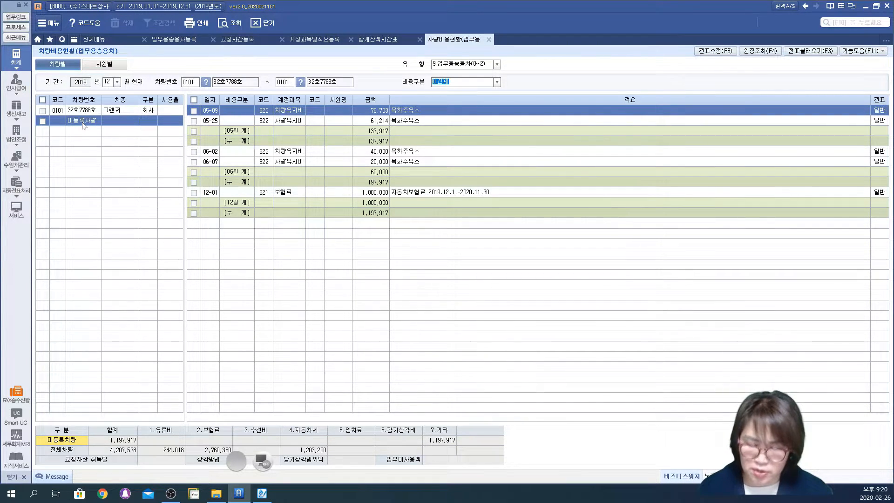
pyautogui.doubleClick(290, 111)
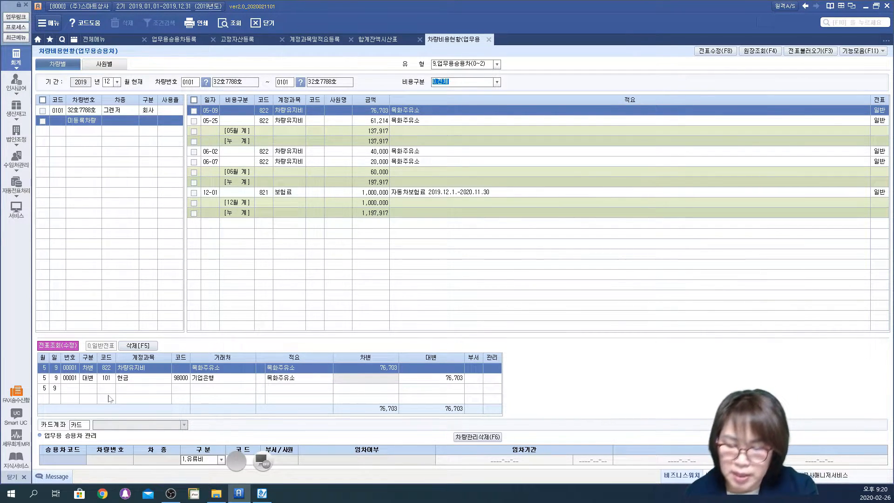
# - Circle 미등록차량 in the vehicle list, link it to the expense entries, and underline their 차량유지비 accounts
pyautogui.moveTo(110, 139)
pyautogui.mouseDown()
pyautogui.moveTo(79, 108)
pyautogui.moveTo(100, 151)
pyautogui.mouseUp()
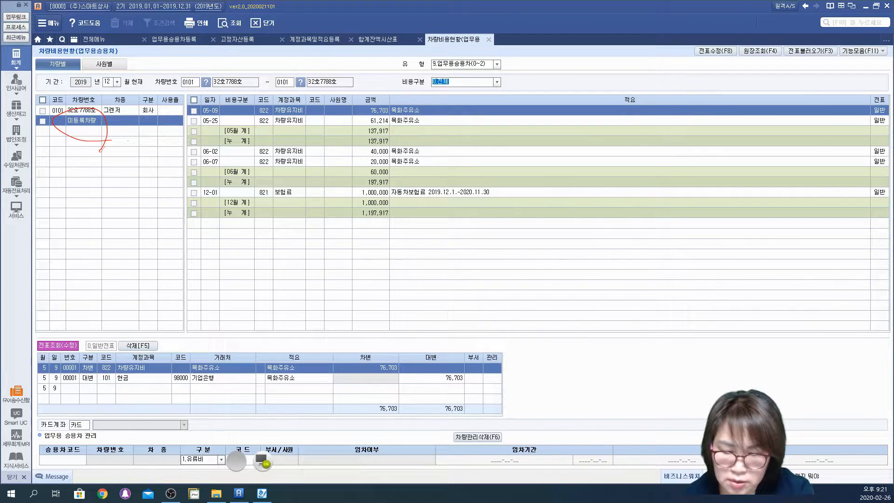
pyautogui.moveTo(134, 136)
pyautogui.mouseDown()
pyautogui.moveTo(268, 115)
pyautogui.moveTo(313, 131)
pyautogui.mouseUp()
pyautogui.moveTo(282, 153); pyautogui.dragTo(314, 157)
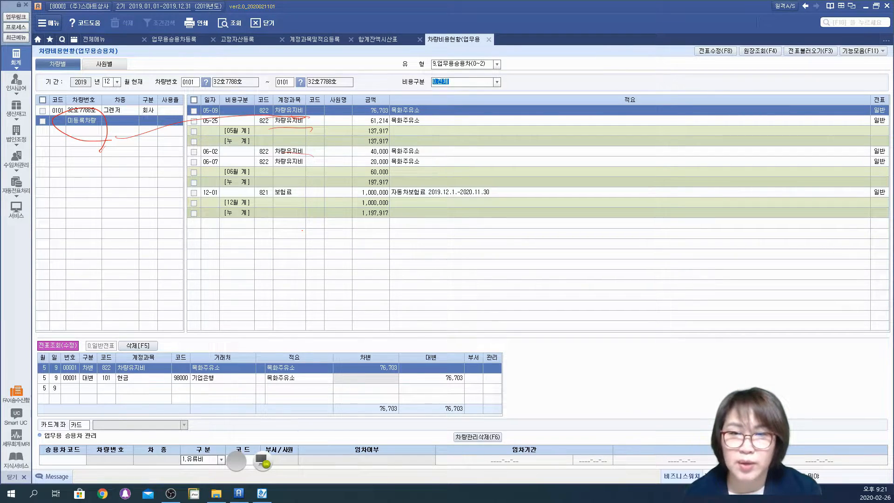
# - Circle the 05-09 entry's 822 차량유지비 account, draw a line down to the voucher area, and outline that area
pyautogui.moveTo(308, 114)
pyautogui.mouseDown()
pyautogui.moveTo(268, 122)
pyautogui.moveTo(303, 98)
pyautogui.mouseUp()
pyautogui.moveTo(255, 113)
pyautogui.mouseDown()
pyautogui.moveTo(180, 319)
pyautogui.moveTo(25, 356)
pyautogui.moveTo(75, 473)
pyautogui.moveTo(596, 464)
pyautogui.mouseUp()
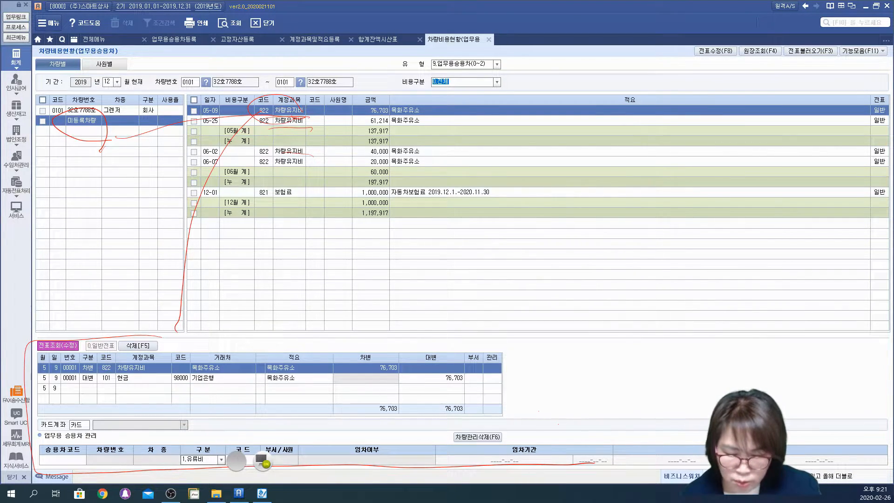
pyautogui.moveTo(126, 338)
pyautogui.mouseDown()
pyautogui.moveTo(622, 341)
pyautogui.moveTo(625, 440)
pyautogui.mouseUp()
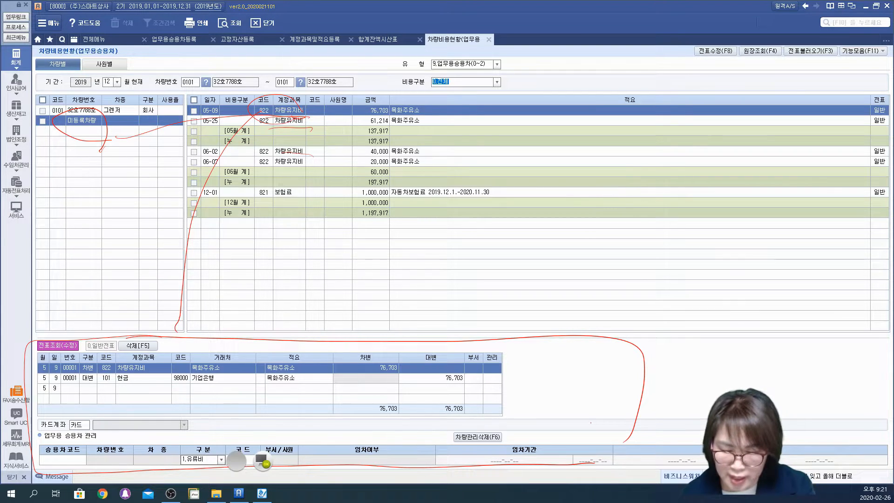
# - Underline the voucher's 차량유지비 line, circle 승용차코드 with a line to a handwritten F2, and clear all marks
pyautogui.moveTo(83, 373); pyautogui.dragTo(167, 372)
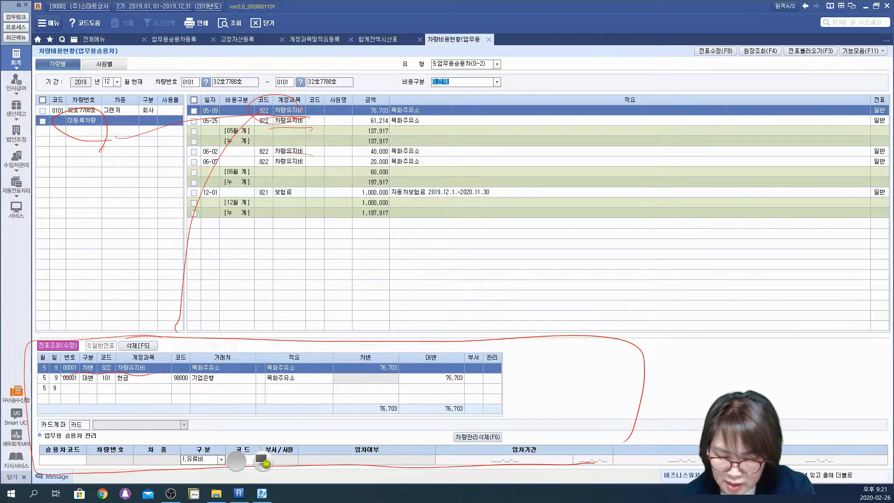
pyautogui.moveTo(94, 477)
pyautogui.mouseDown()
pyautogui.moveTo(31, 462)
pyautogui.moveTo(93, 475)
pyautogui.moveTo(83, 484)
pyautogui.mouseUp()
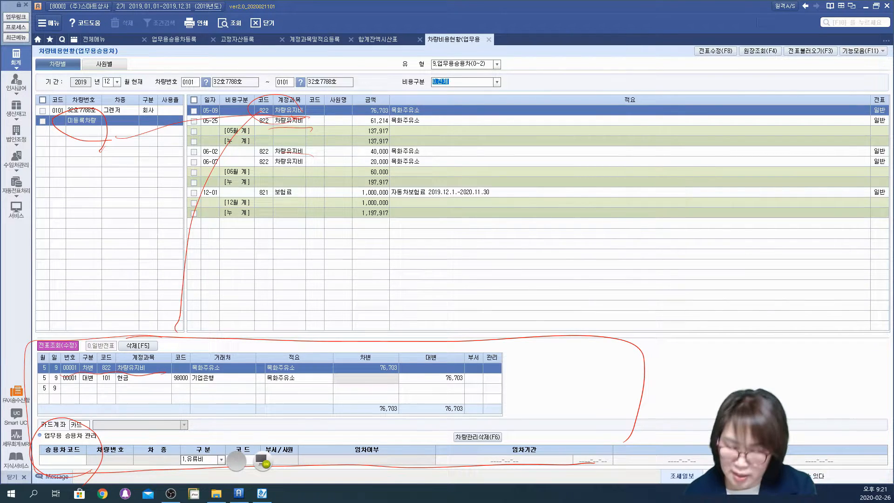
pyautogui.moveTo(95, 435); pyautogui.dragTo(153, 408)
pyautogui.moveTo(149, 398); pyautogui.dragTo(184, 383)
pyautogui.moveTo(161, 399)
pyautogui.mouseDown()
pyautogui.moveTo(162, 430)
pyautogui.moveTo(177, 421)
pyautogui.mouseUp()
pyautogui.moveTo(182, 404); pyautogui.dragTo(193, 411)
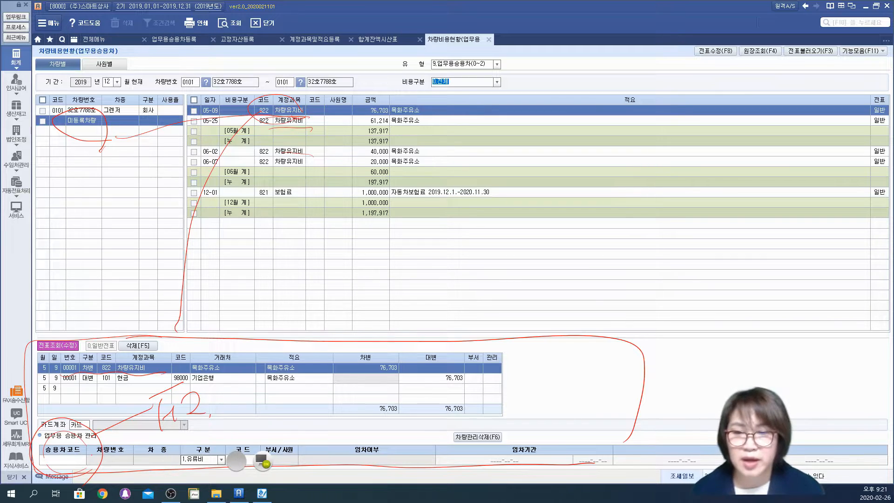
pyautogui.click(263, 463)
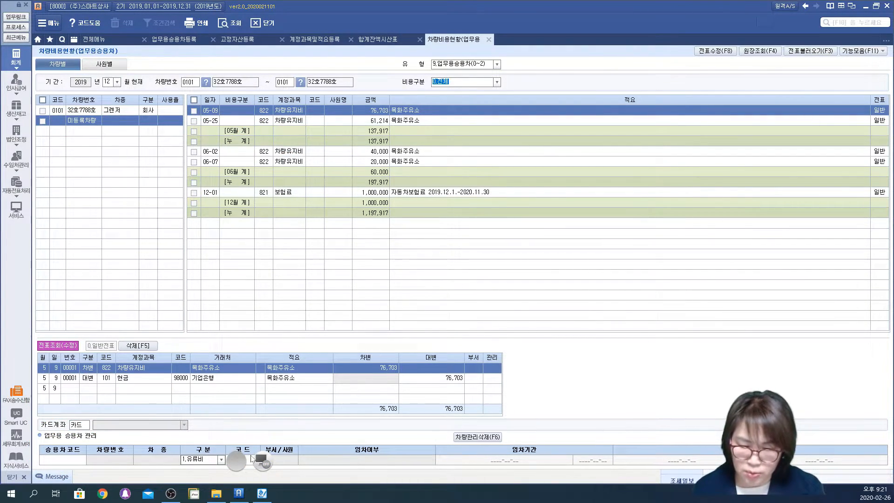
# - Assign car 0101 (그랜저) to the 05-09 차량유지비 voucher and refresh the vehicle expense list
pyautogui.click(62, 461)
pyautogui.press('F2')
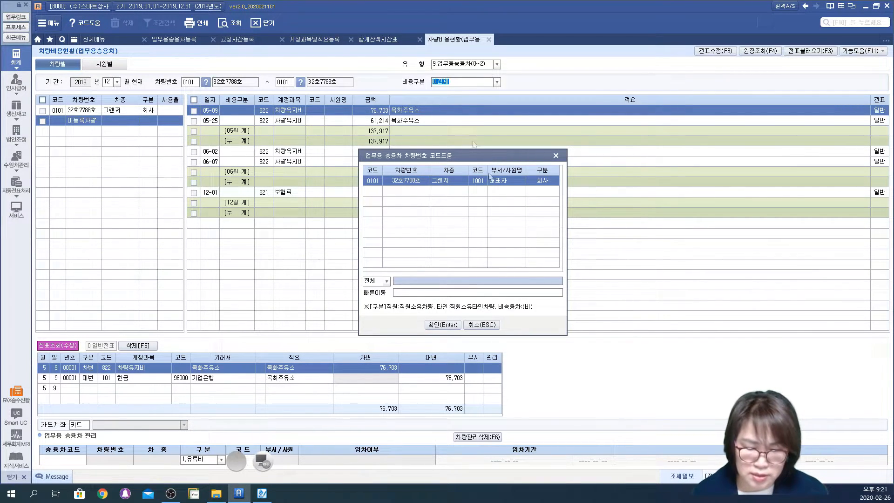
pyautogui.click(443, 326)
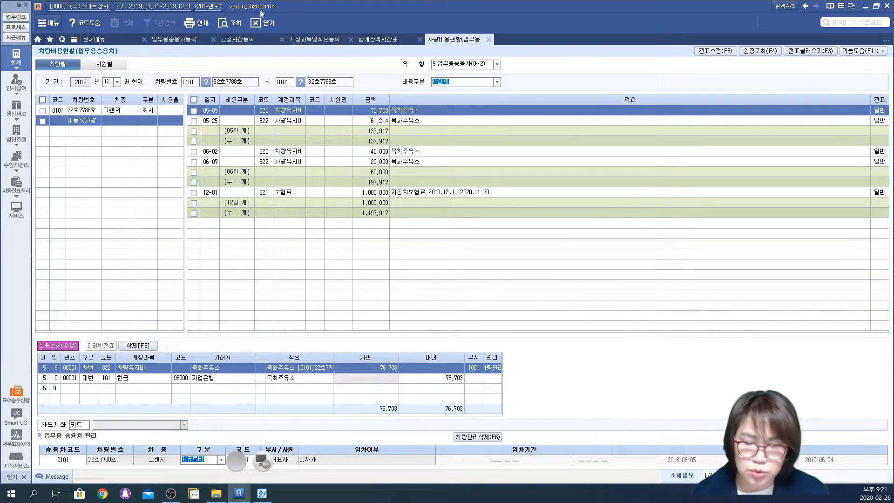
pyautogui.click(234, 23)
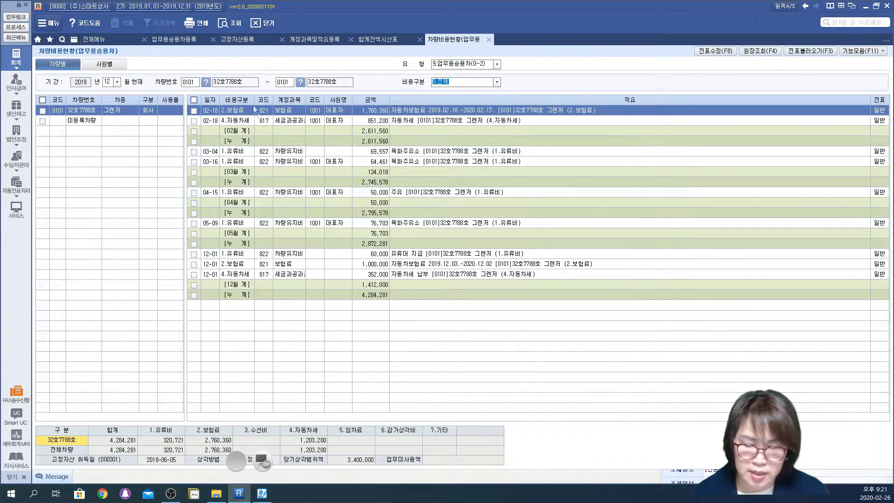
# - Assign car 0101 to 미등록차량's 12-01 보험료 voucher and display that car's expense entries
pyautogui.click(89, 120)
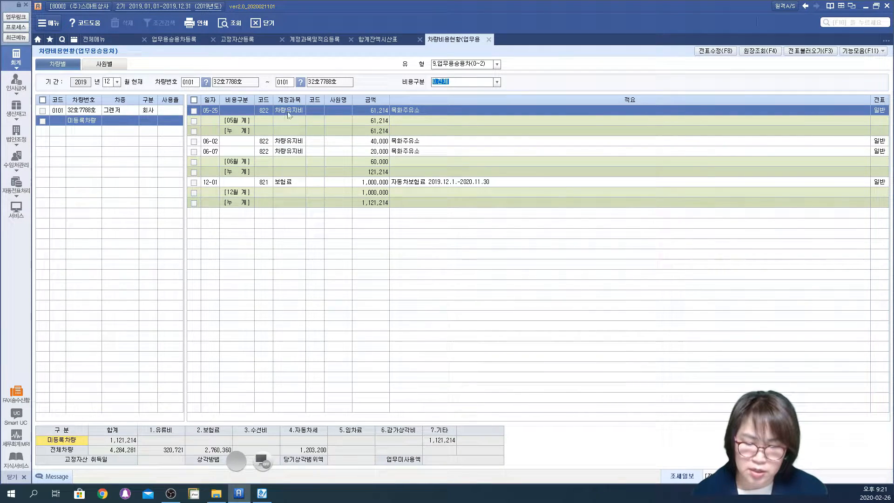
pyautogui.click(290, 142)
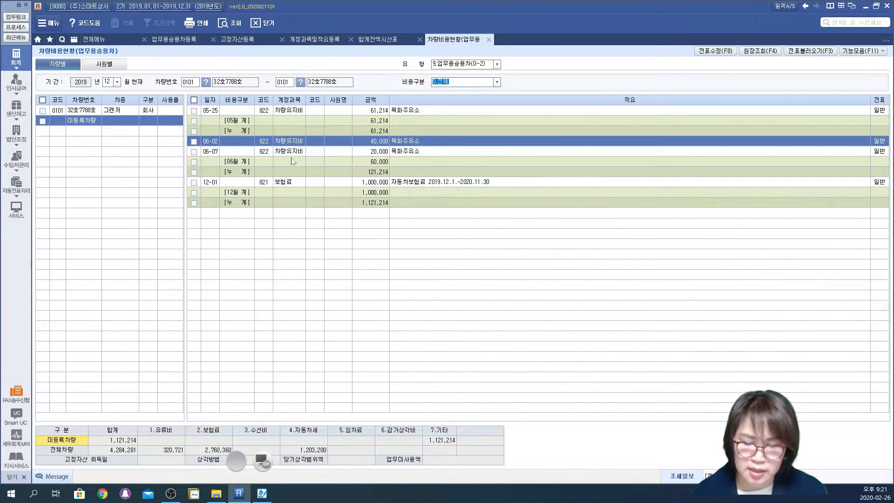
pyautogui.click(289, 182)
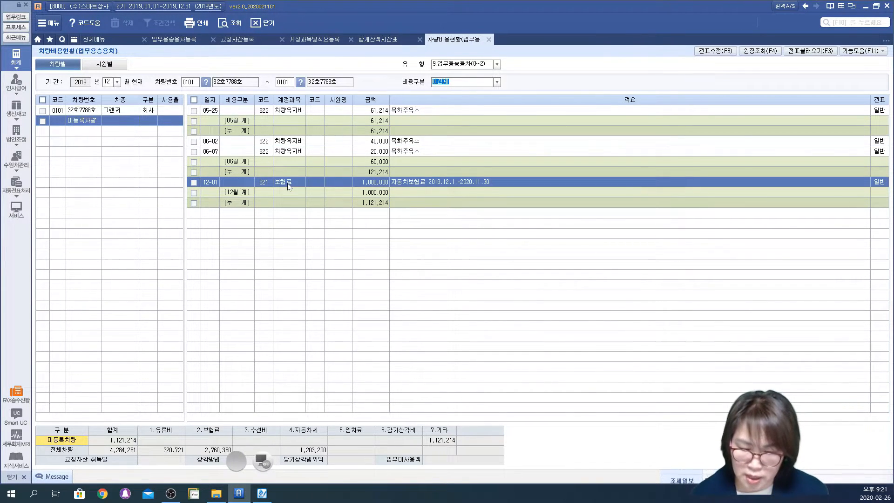
pyautogui.doubleClick(288, 185)
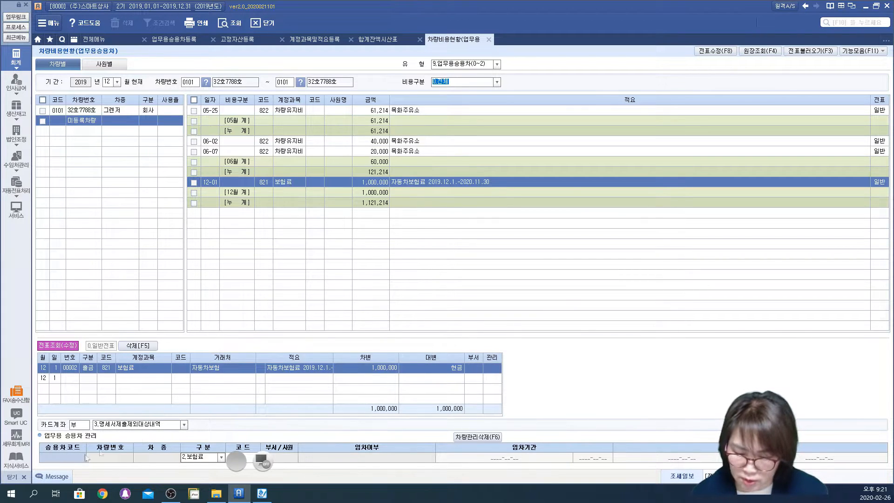
pyautogui.doubleClick(64, 460)
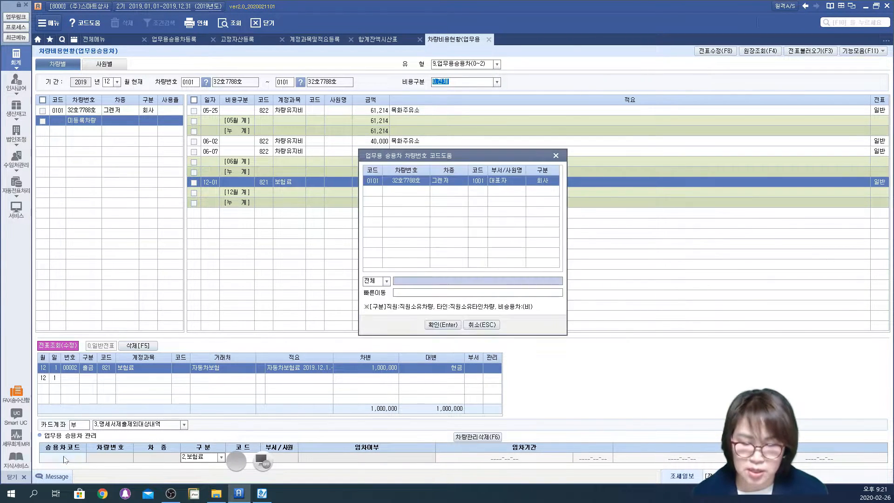
pyautogui.click(443, 325)
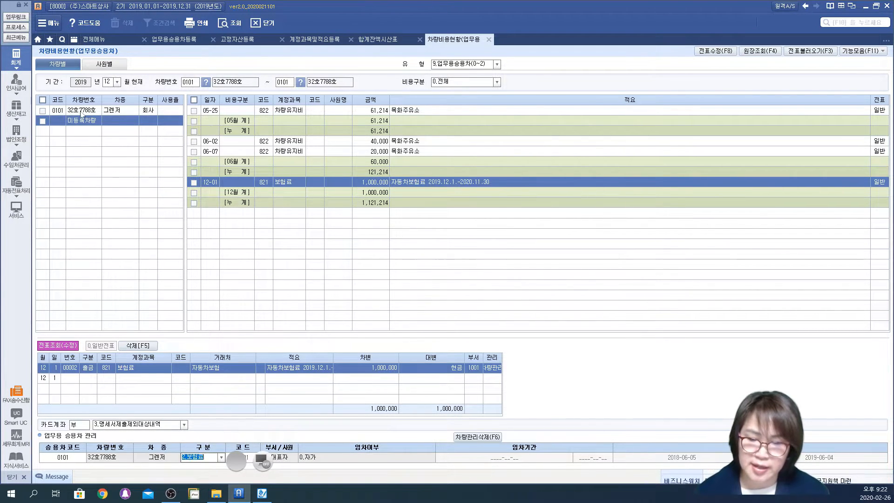
pyautogui.click(70, 110)
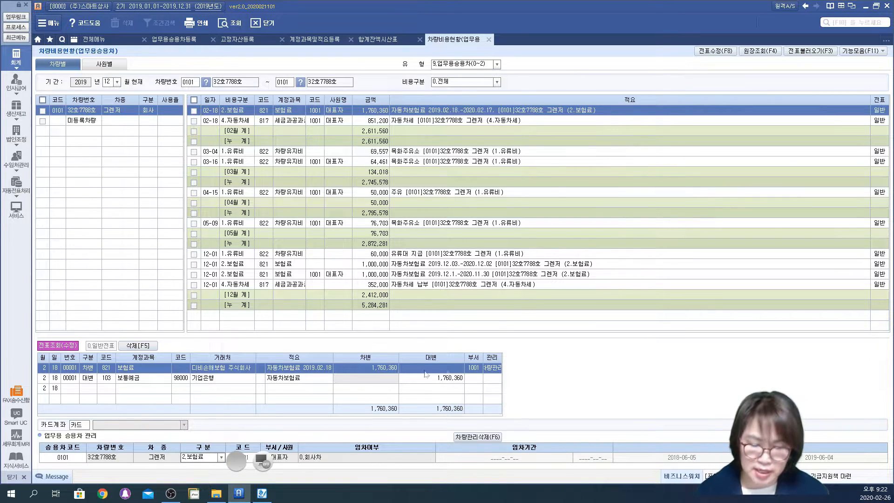
pyautogui.press('Escape')
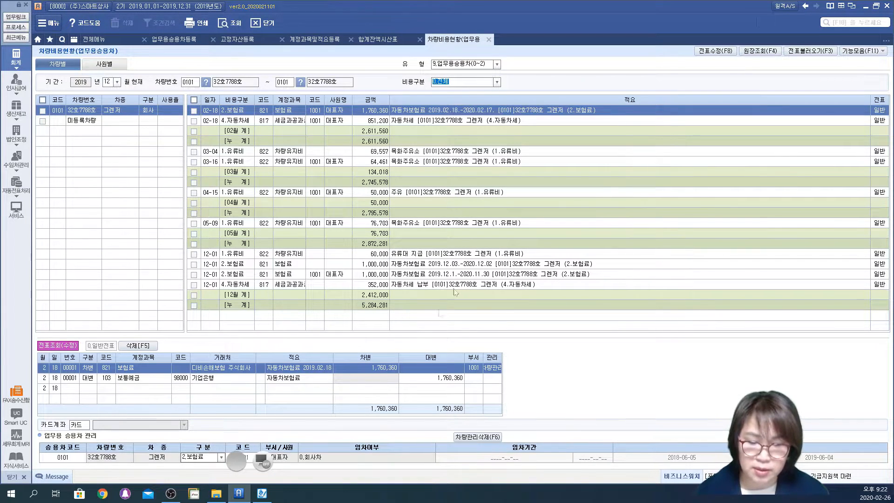
# - Open 계정별원장 and look up account 822 차량유지비 from 2019-01-01 to 2019-12-31
pyautogui.click(93, 41)
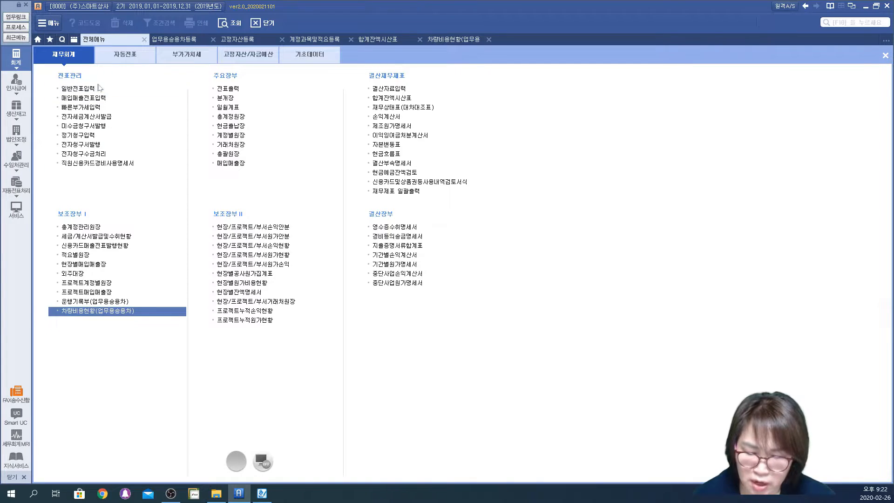
pyautogui.click(231, 135)
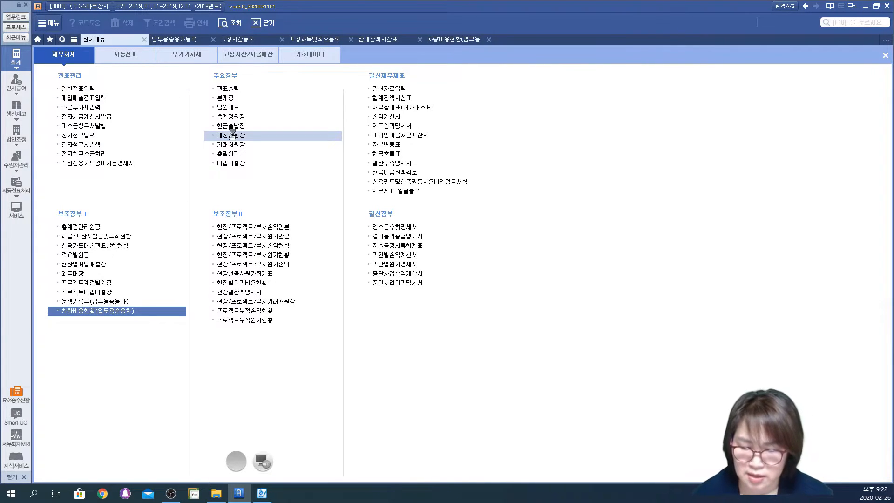
pyautogui.write('1')
pyautogui.press('Return')
pyautogui.write('1')
pyautogui.press('Return')
pyautogui.write('1231822')
pyautogui.press('Return')
pyautogui.press('Return')
pyautogui.press('Return')
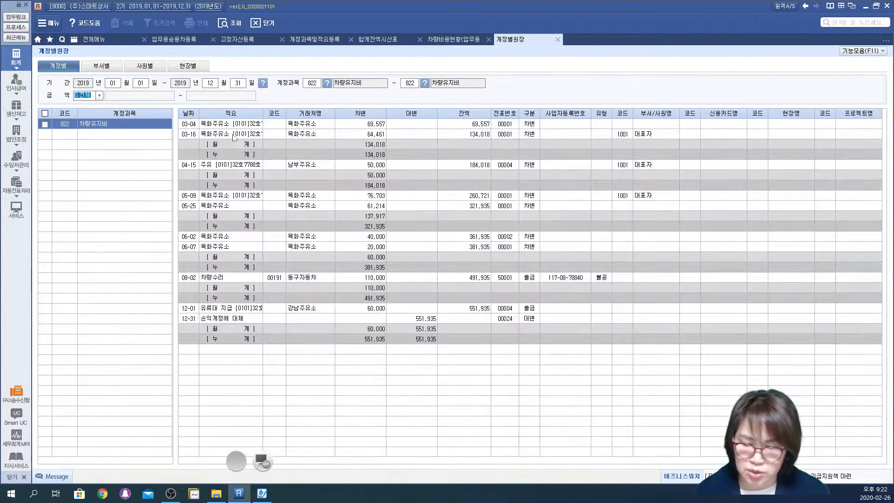
# - Open the ledger's 06-02 차량유지비 voucher and try to bring up passenger car management for its debit line
pyautogui.doubleClick(242, 237)
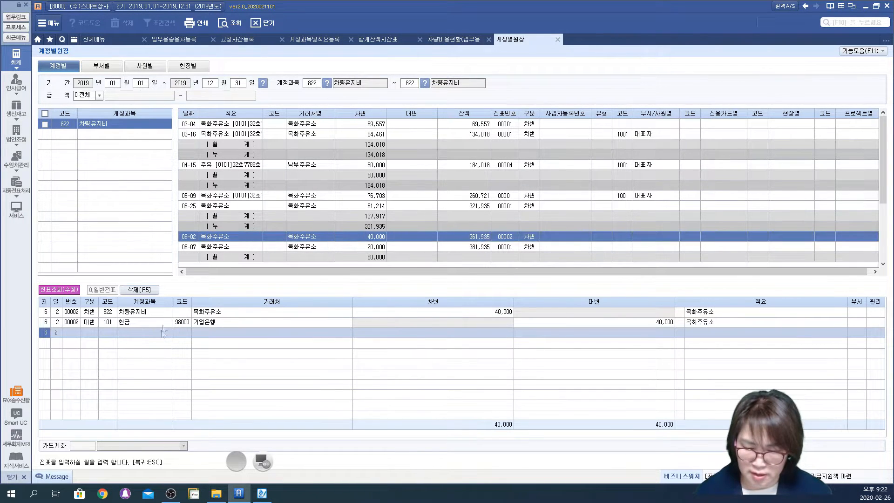
pyautogui.click(154, 316)
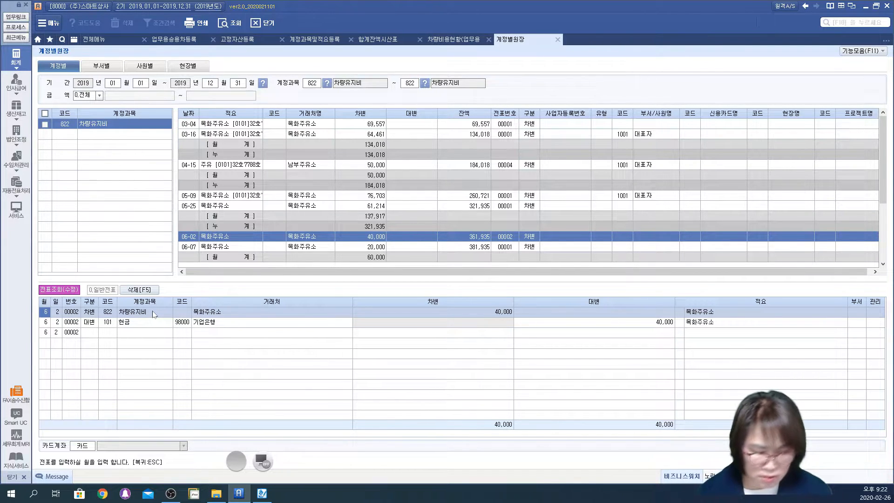
pyautogui.press('F3')
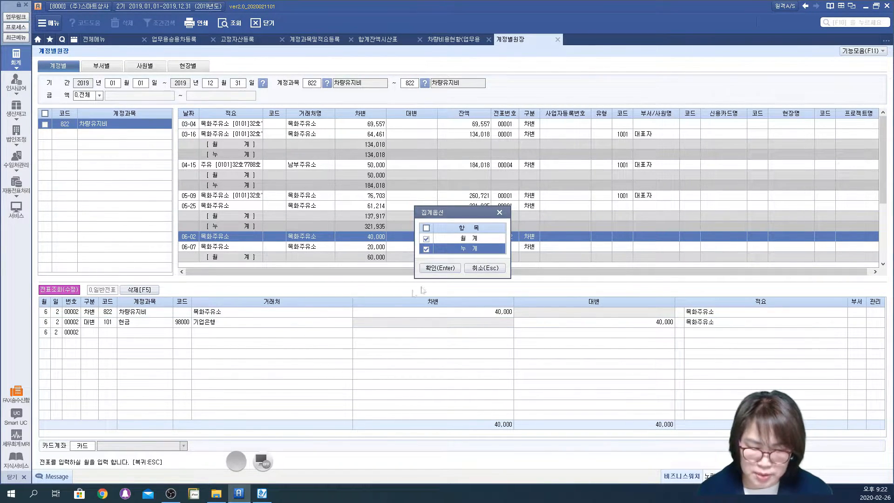
pyautogui.click(486, 268)
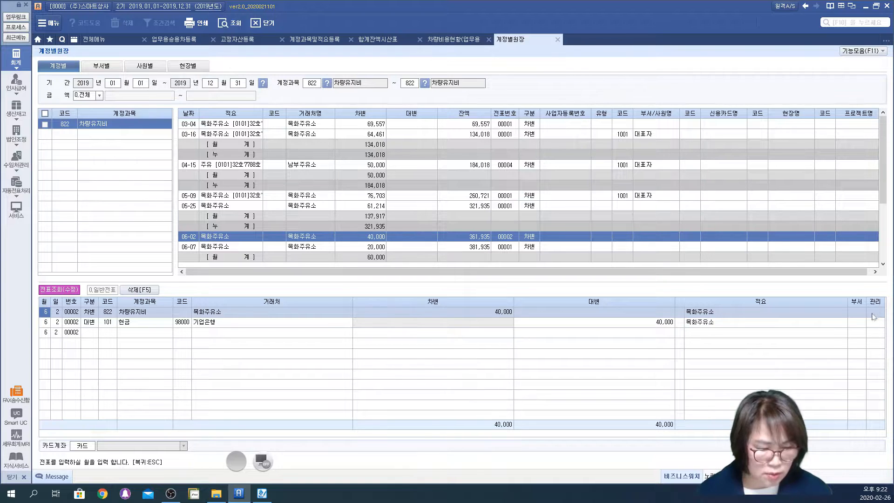
pyautogui.click(858, 313)
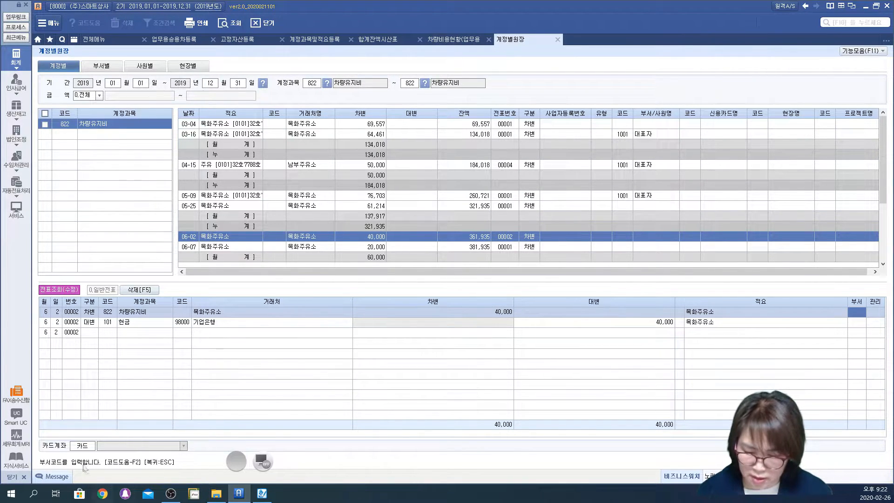
pyautogui.click(235, 316)
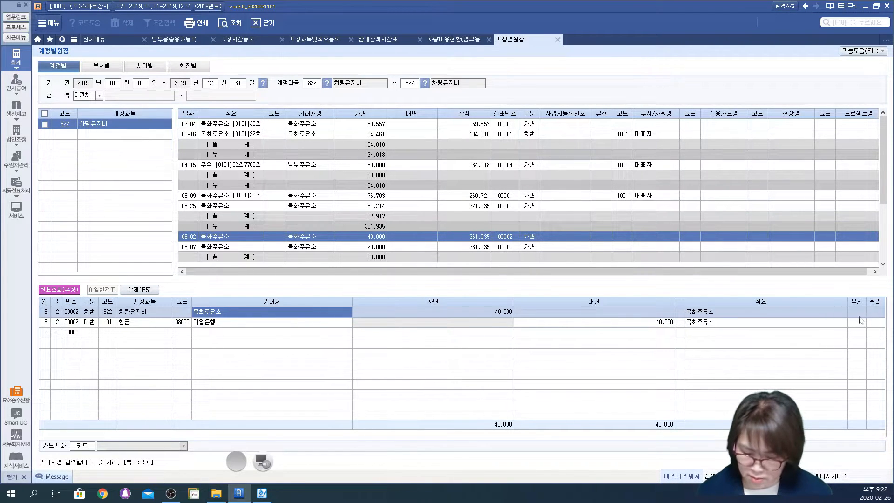
pyautogui.press('F3')
pyautogui.click(484, 268)
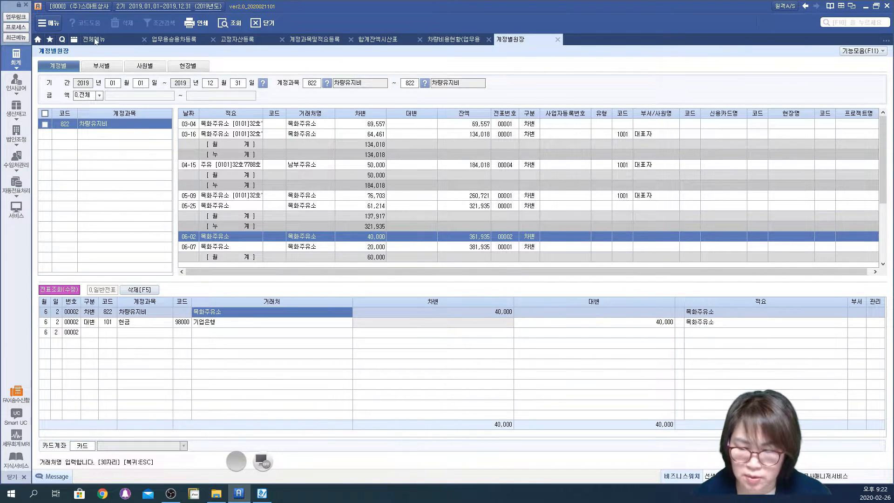
# - In 일반전표입력, query 06-02 and assign car 0101 to voucher 00002's 차량유지비 line
pyautogui.click(95, 40)
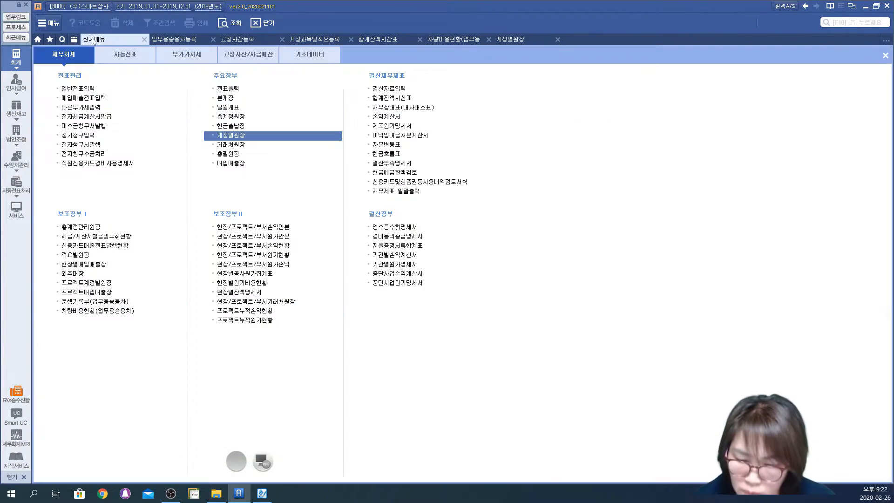
pyautogui.click(70, 92)
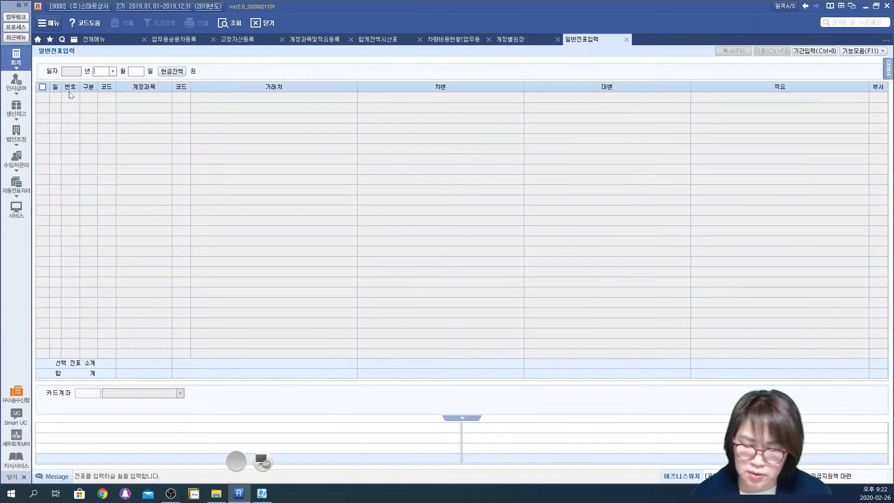
pyautogui.write('0602')
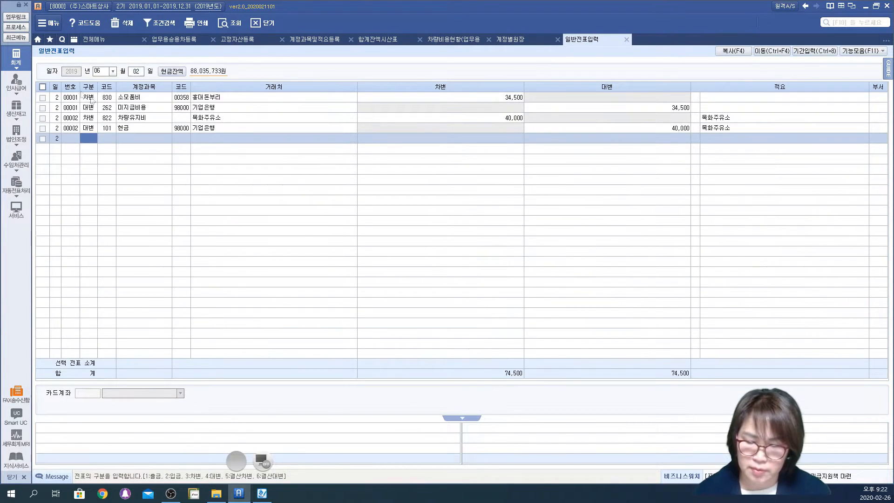
pyautogui.click(147, 120)
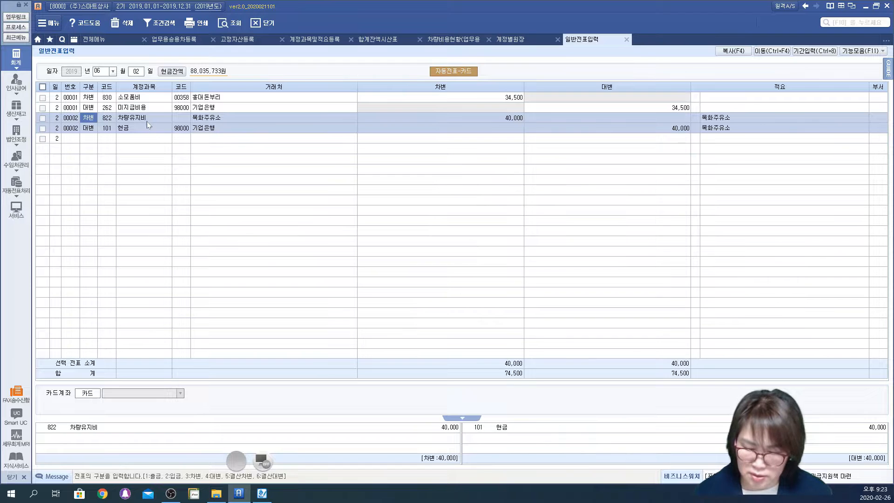
pyautogui.press('F3')
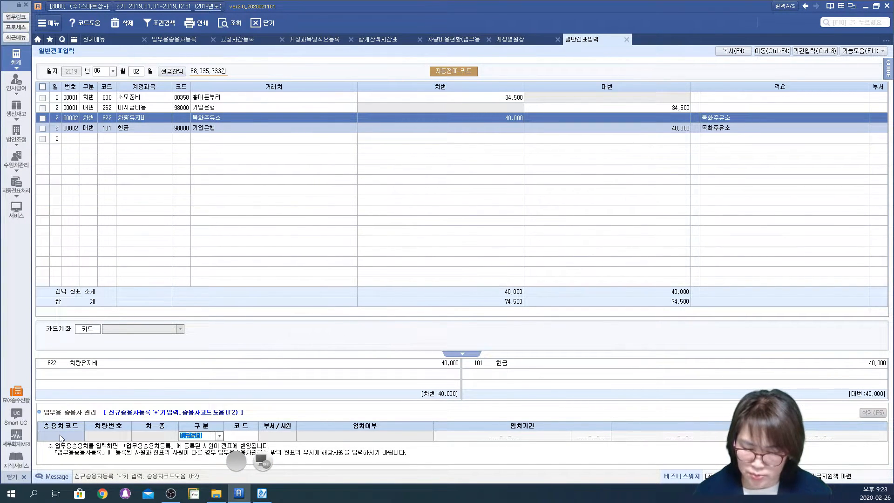
pyautogui.press('F2')
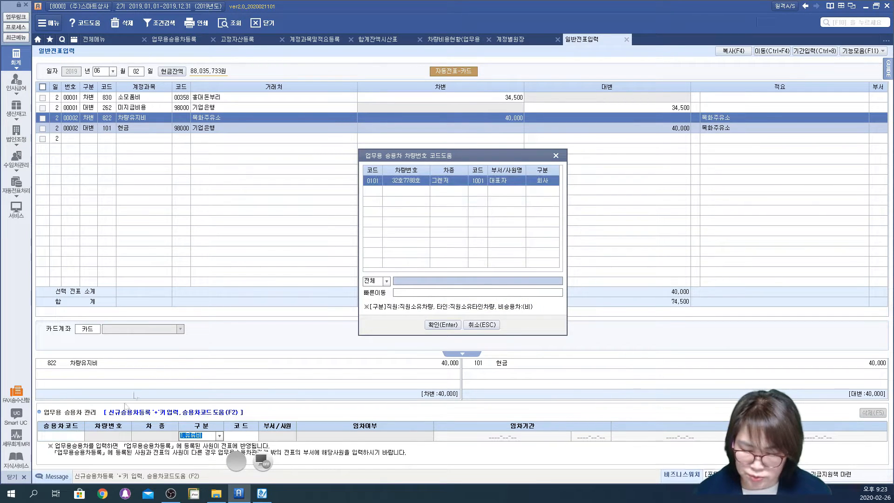
pyautogui.click(442, 325)
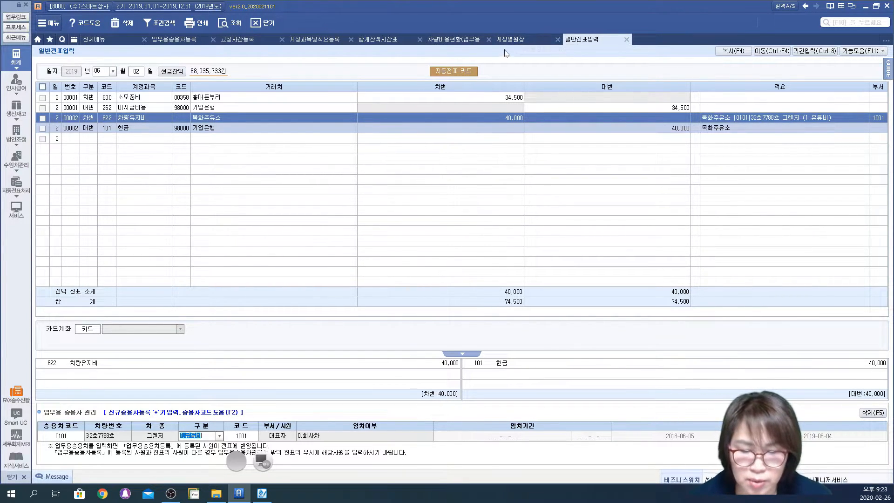
# - Return to 차량비용현황(업무용승용차) and view its list of related menus
pyautogui.click(451, 39)
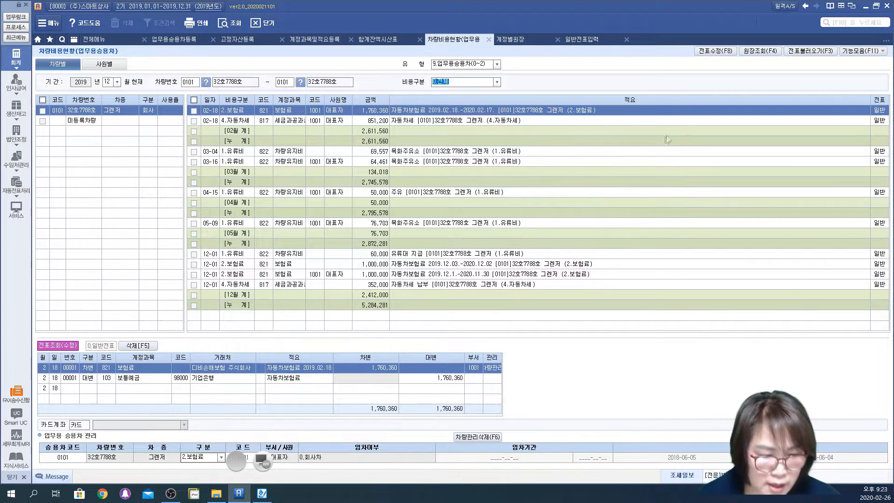
pyautogui.click(881, 52)
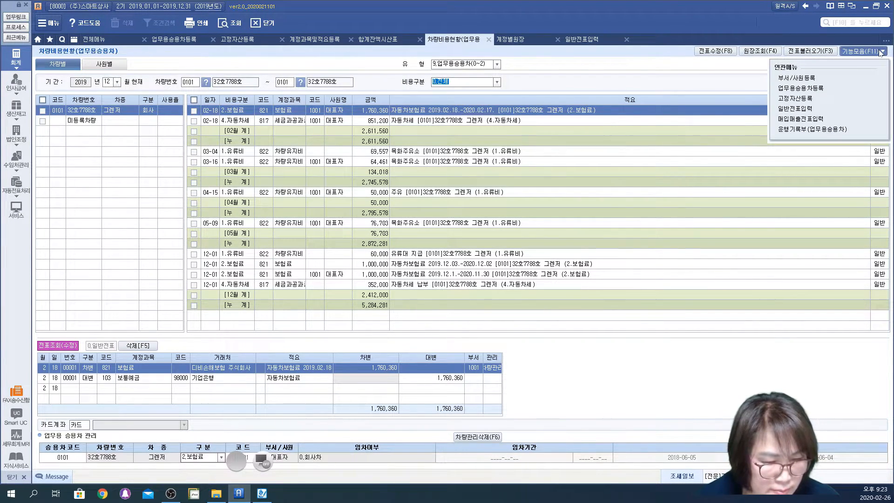
pyautogui.click(690, 83)
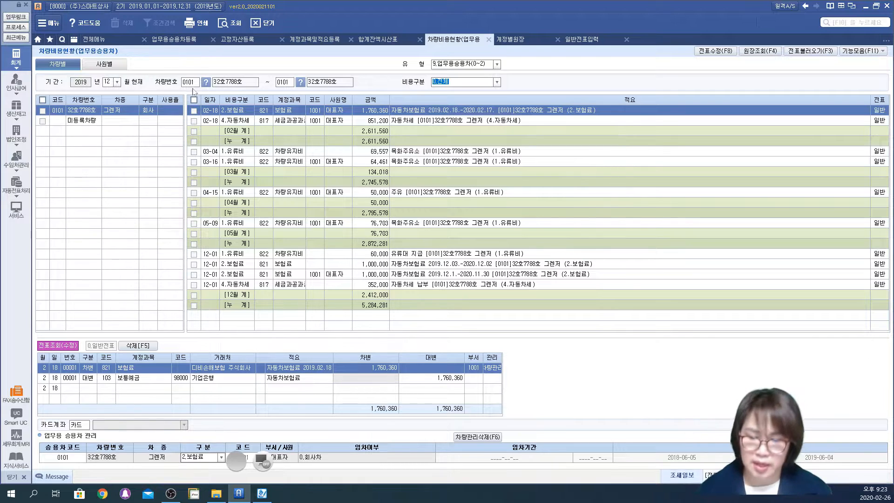
# - In 법인조정, open the 자동화사전검토 screen under Smart 세무조정
pyautogui.click(97, 39)
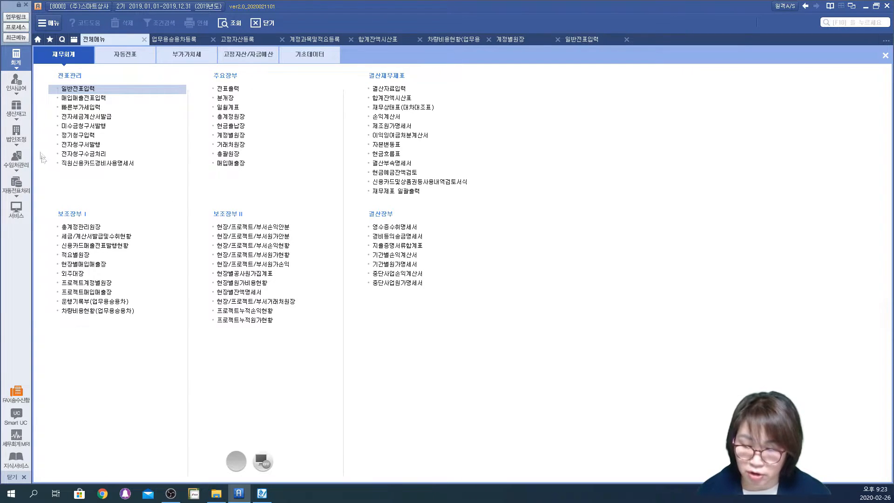
pyautogui.click(16, 139)
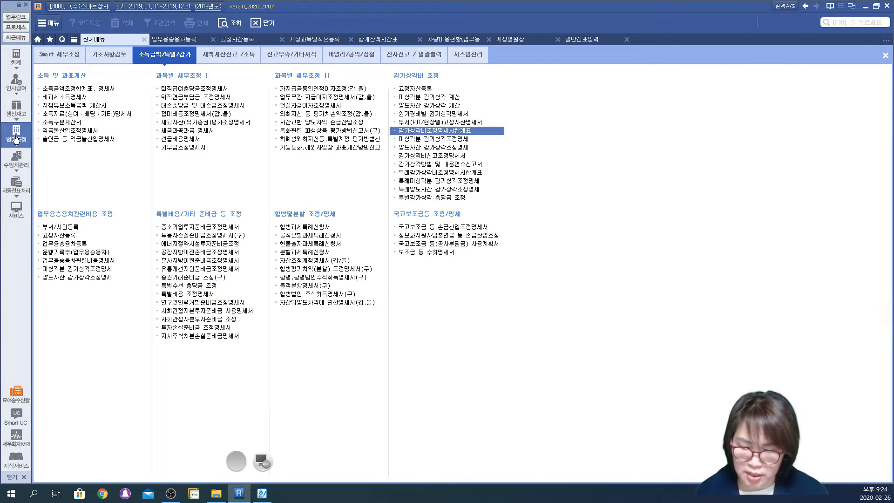
pyautogui.click(19, 134)
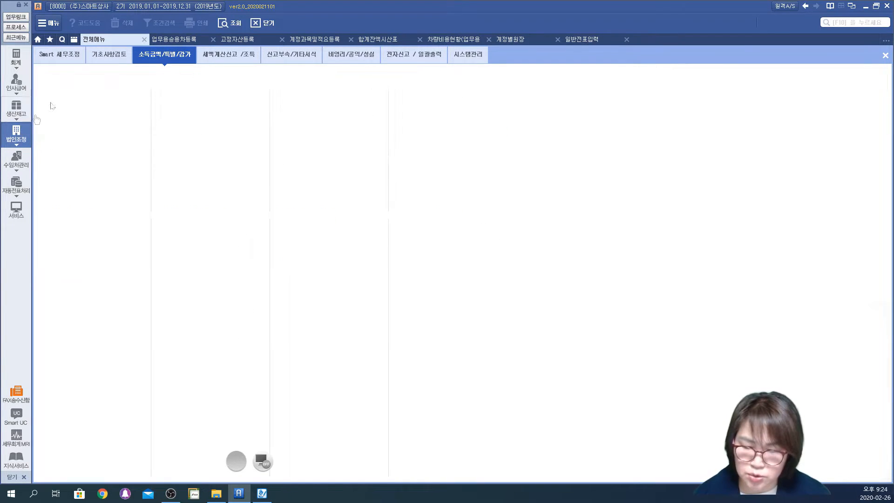
pyautogui.click(72, 57)
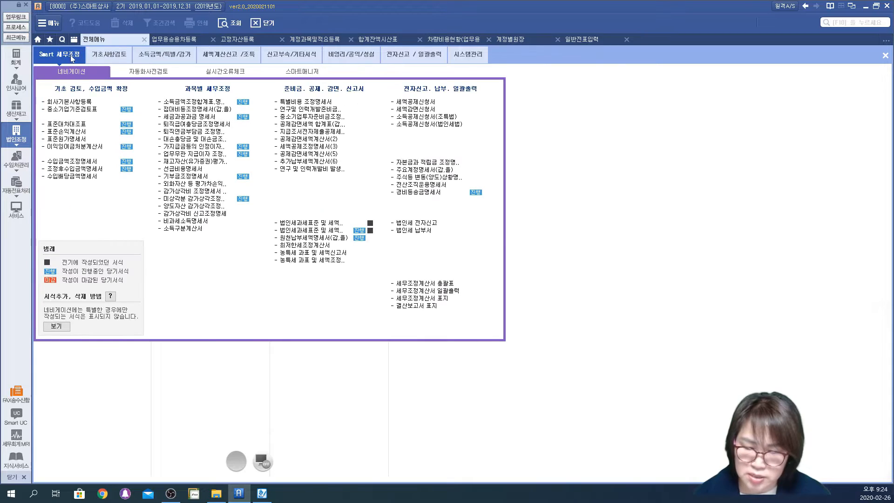
pyautogui.click(150, 71)
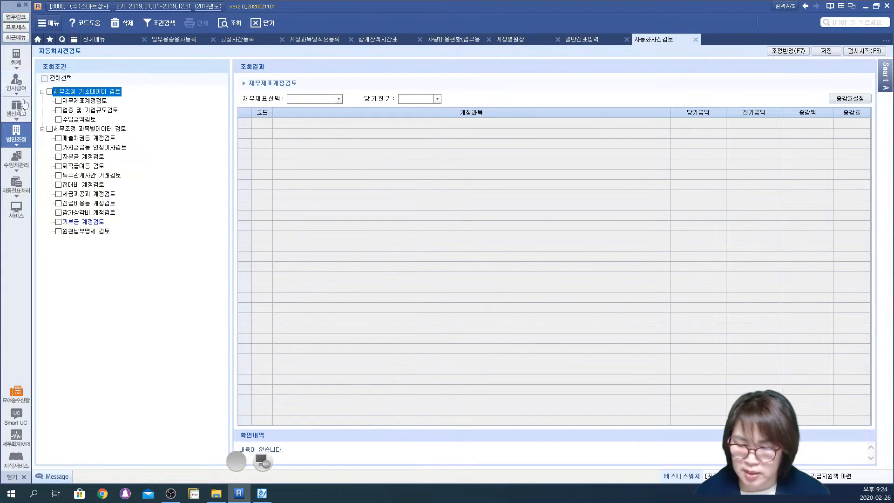
# - Open 운행기록부(업무용승용차) from 법인조정's 소득금액/특별/감가 group and view its Excel upload options, leaving without uploading
pyautogui.click(11, 136)
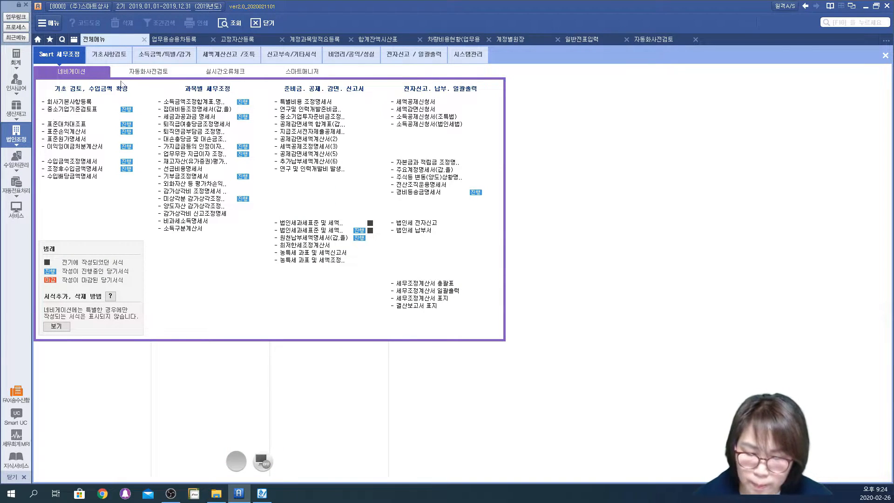
pyautogui.click(177, 58)
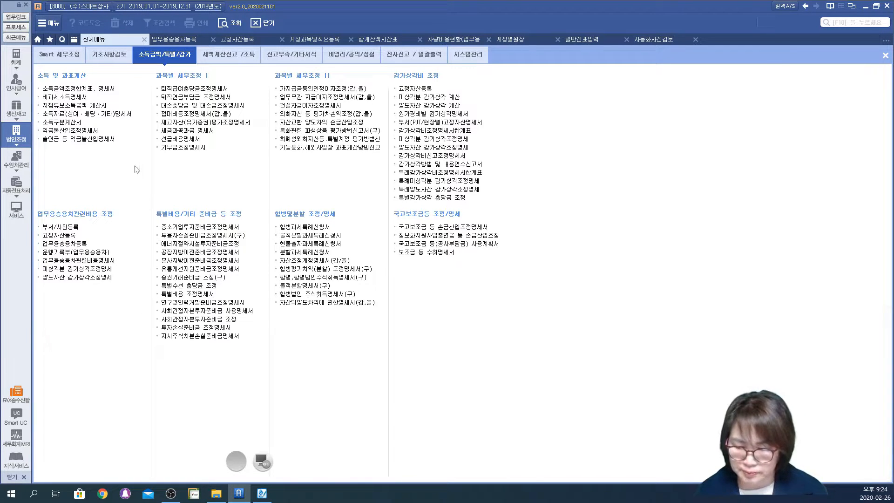
pyautogui.click(56, 254)
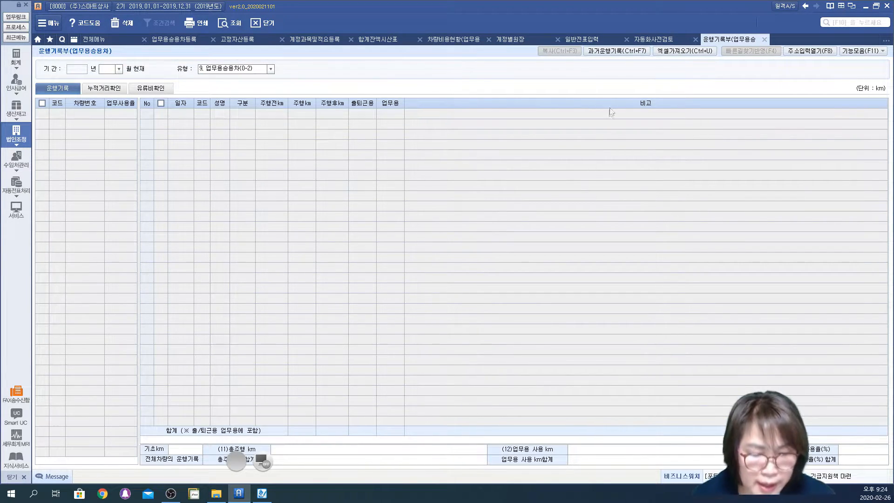
pyautogui.click(691, 52)
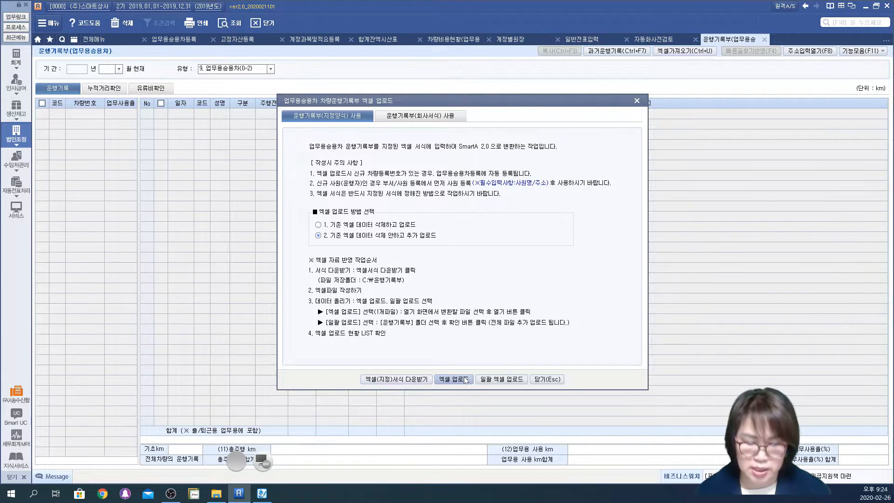
pyautogui.click(547, 379)
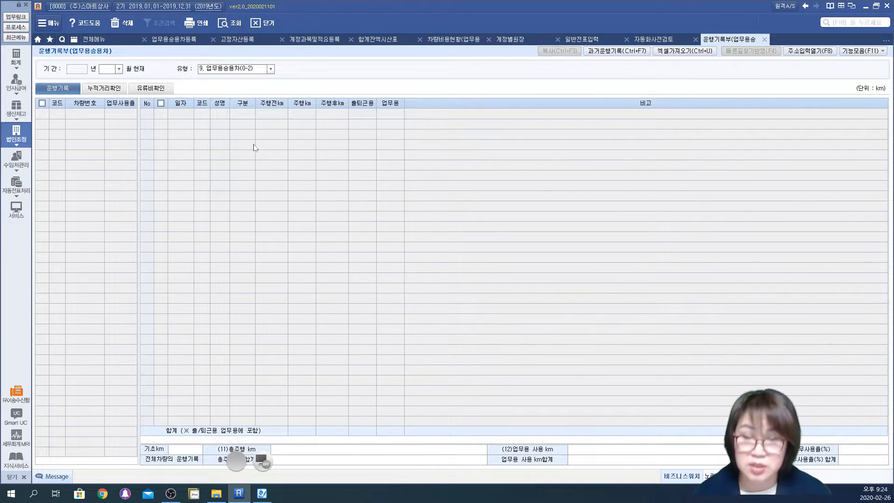
# - In the 법인조정 menu list, circle and star 업무용승용차관련비용명세서, write 엑셀UP beside 운행기록부 with the screen pen, and clear the marks
pyautogui.click(95, 43)
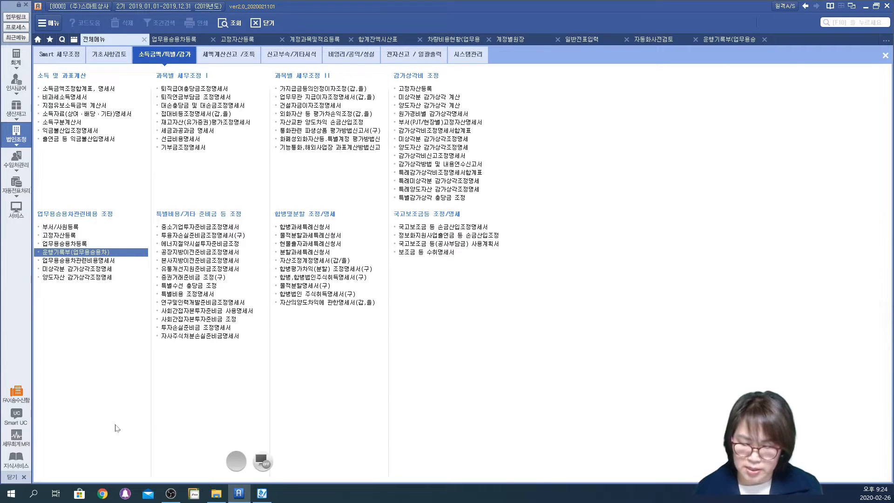
pyautogui.click(264, 457)
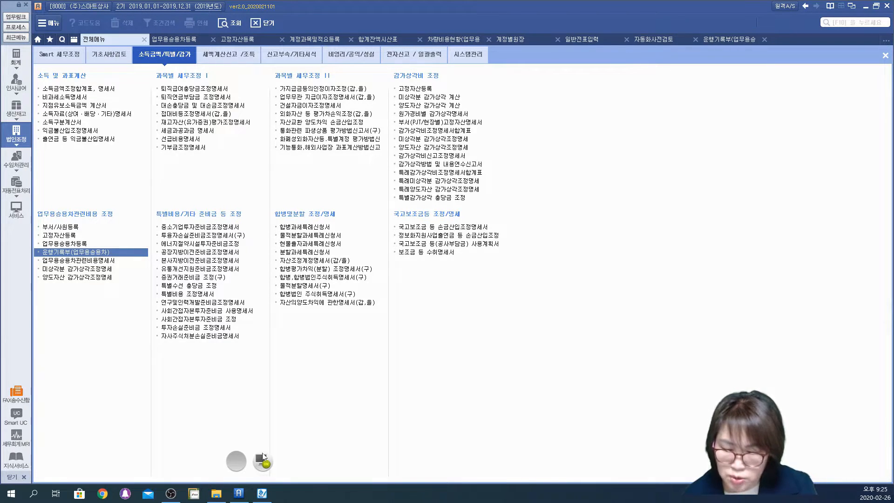
pyautogui.moveTo(34, 267)
pyautogui.mouseDown()
pyautogui.moveTo(96, 266)
pyautogui.moveTo(34, 264)
pyautogui.moveTo(69, 346)
pyautogui.moveTo(95, 356)
pyautogui.moveTo(82, 361)
pyautogui.mouseUp()
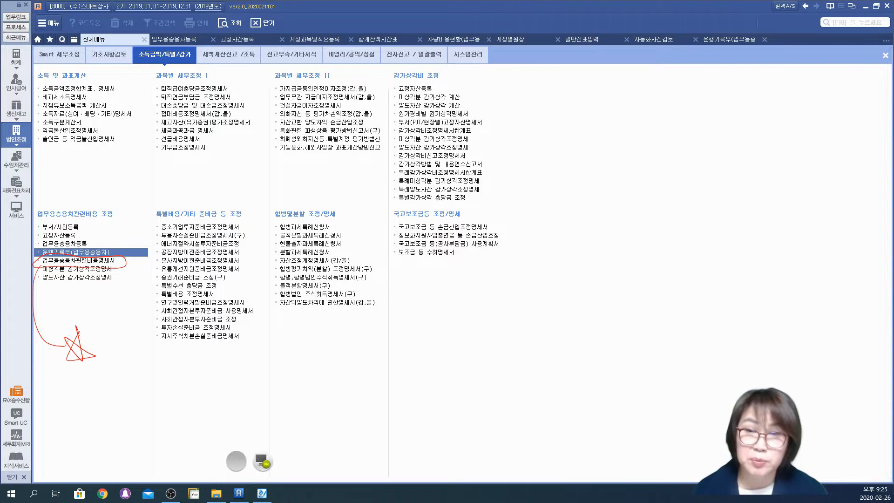
pyautogui.moveTo(107, 254); pyautogui.dragTo(133, 215)
pyautogui.moveTo(140, 182); pyautogui.dragTo(163, 204)
pyautogui.moveTo(179, 166); pyautogui.dragTo(174, 188)
pyautogui.moveTo(191, 166)
pyautogui.mouseDown()
pyautogui.moveTo(179, 184)
pyautogui.moveTo(212, 197)
pyautogui.mouseUp()
pyautogui.moveTo(218, 159)
pyautogui.mouseDown()
pyautogui.moveTo(242, 159)
pyautogui.moveTo(254, 199)
pyautogui.mouseUp()
pyautogui.moveTo(247, 153)
pyautogui.mouseDown()
pyautogui.moveTo(272, 159)
pyautogui.moveTo(243, 193)
pyautogui.mouseUp()
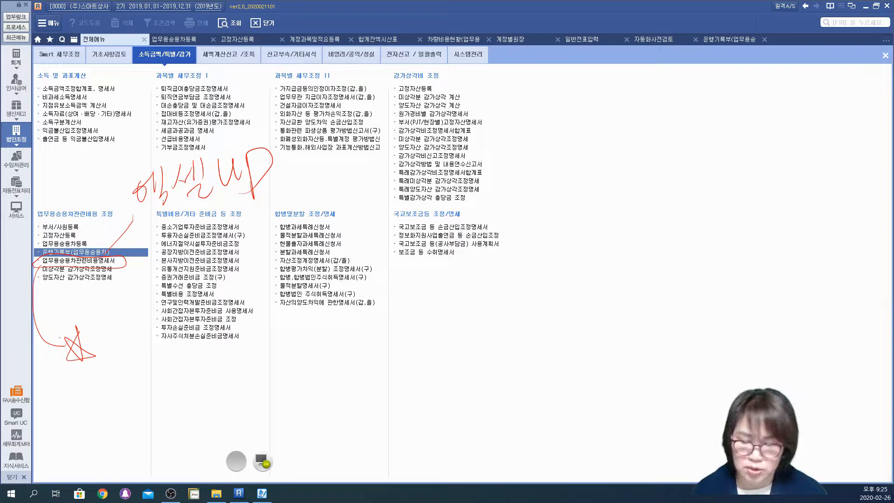
pyautogui.click(263, 461)
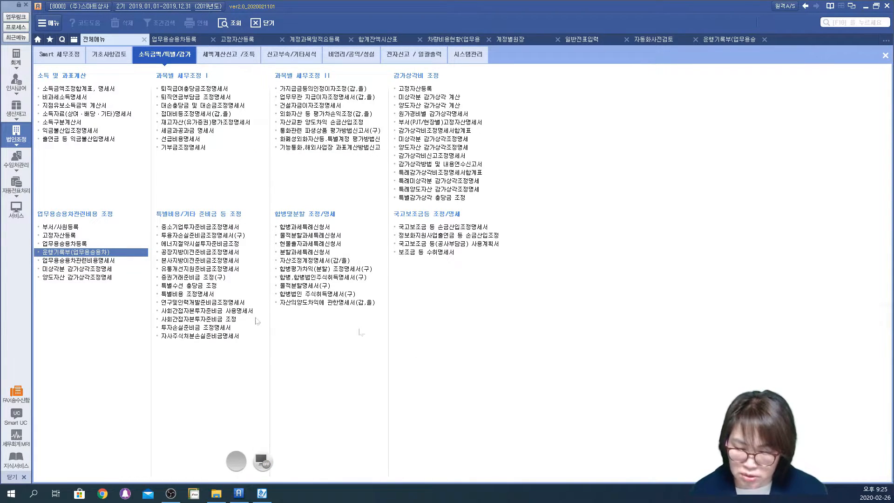
# - Open 업무용승용차관련비용명세서 and delete the existing line for car 0101
pyautogui.click(60, 261)
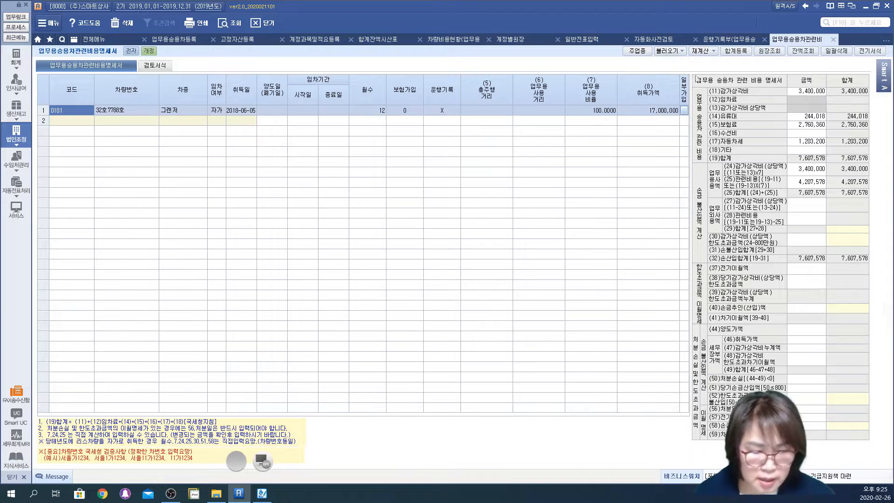
pyautogui.click(133, 24)
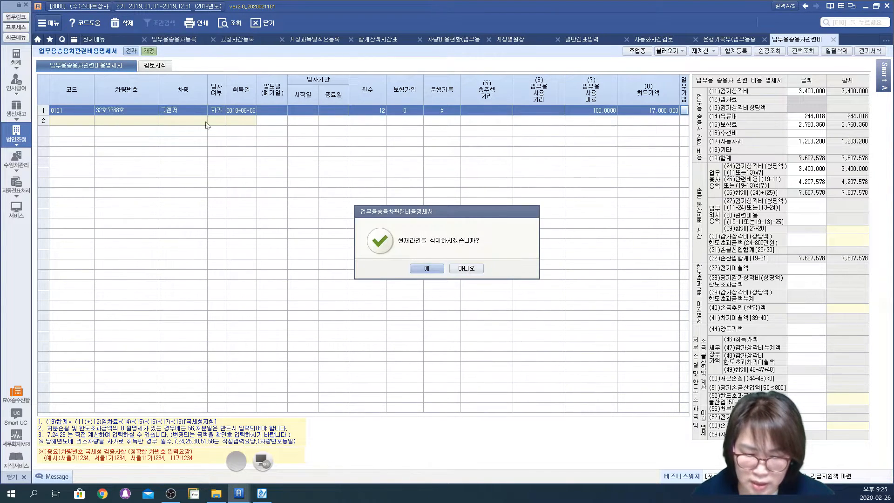
pyautogui.click(412, 271)
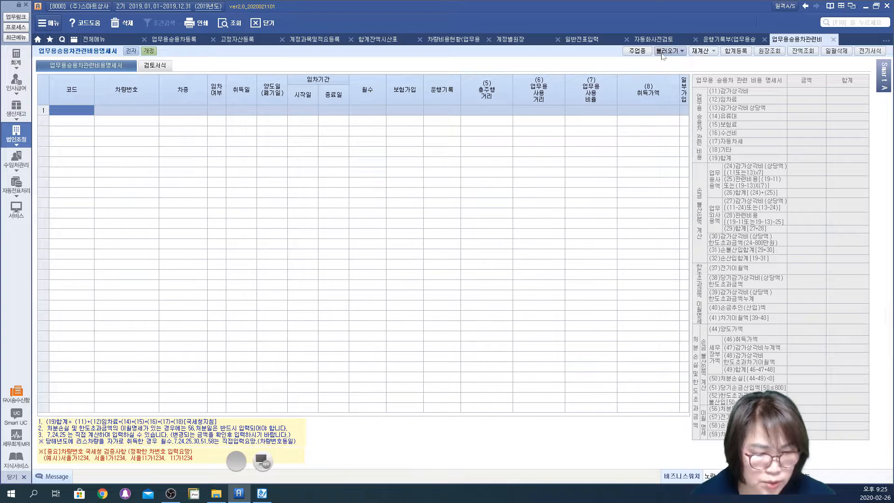
# - Load the car data into the statement with 고정자산불러오기(전체)
pyautogui.click(687, 51)
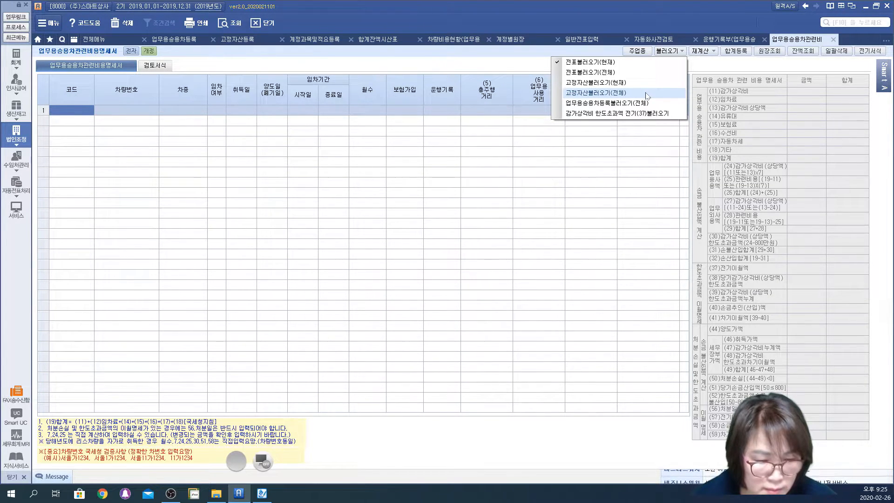
pyautogui.click(645, 96)
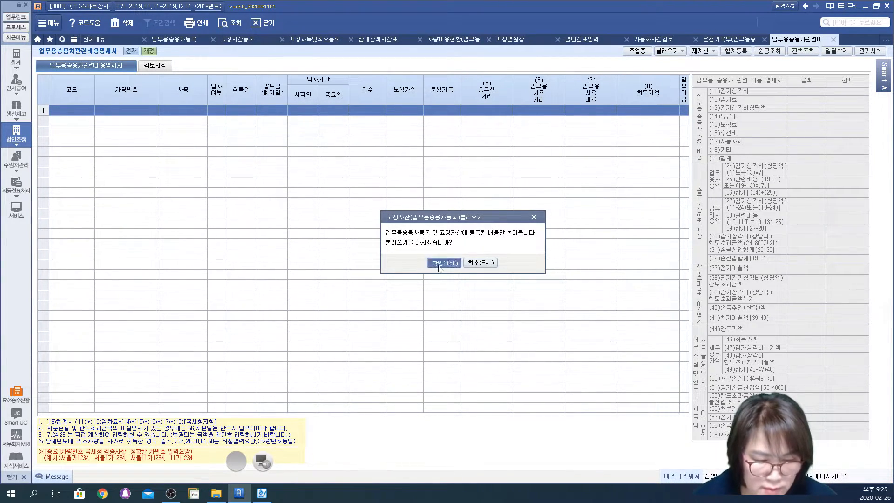
pyautogui.click(440, 263)
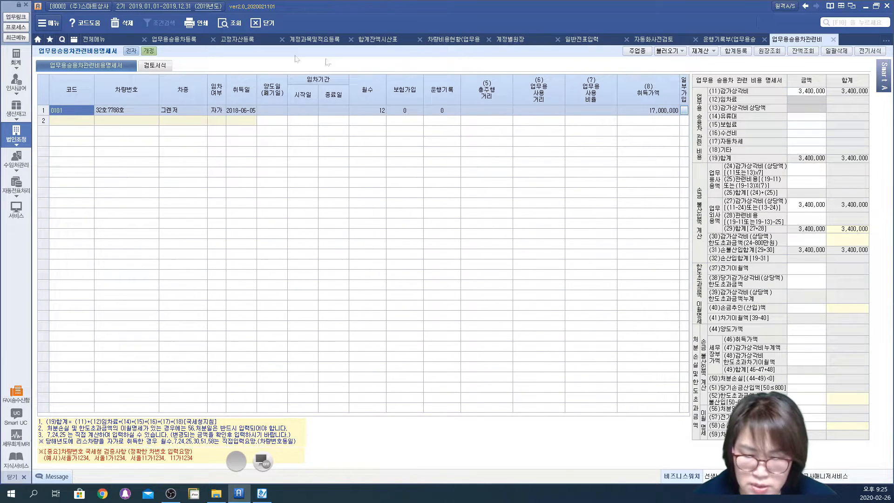
# - Reload the statement with 업무용승용차등록불러오기(전체) so that it holds only the vehicle registration data, running the load twice
pyautogui.click(682, 52)
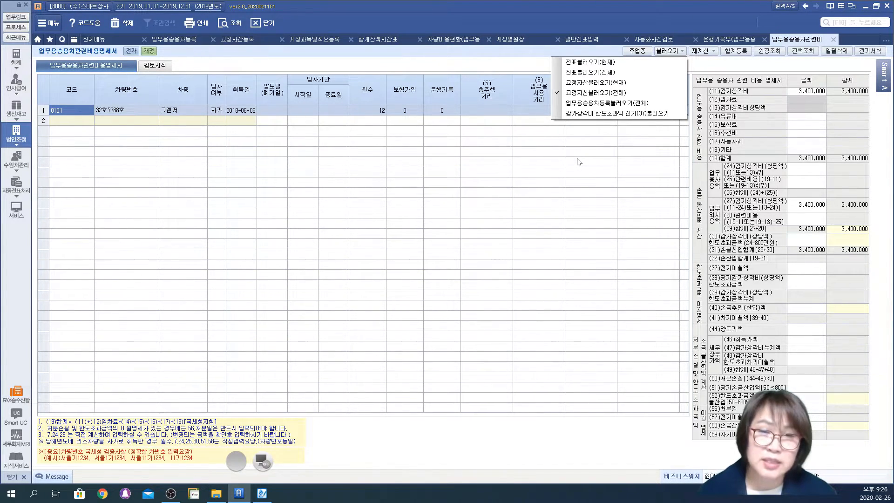
pyautogui.click(574, 103)
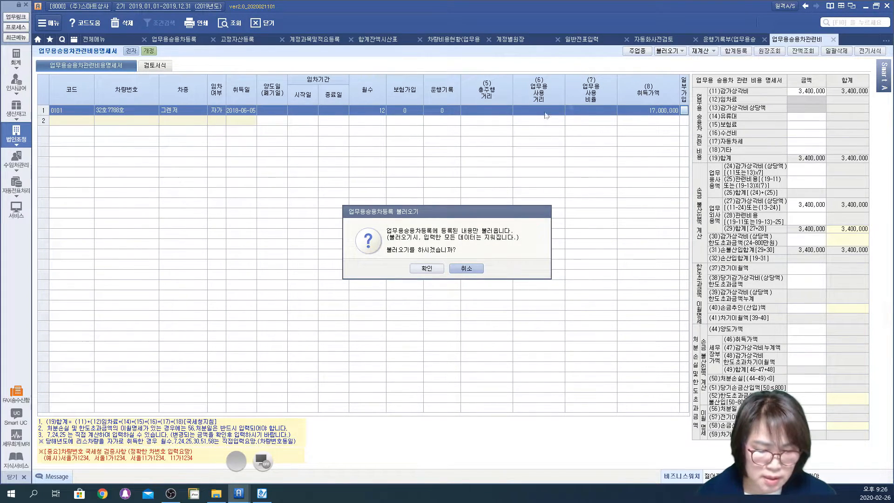
pyautogui.click(435, 269)
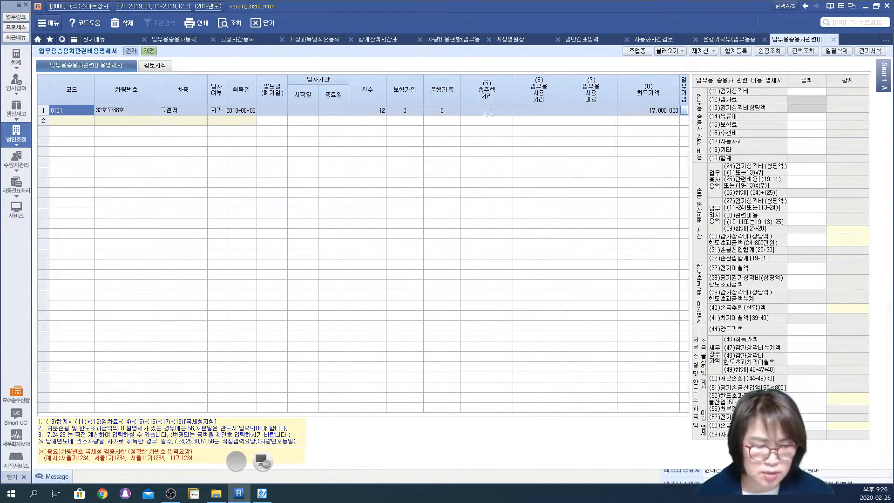
pyautogui.click(681, 51)
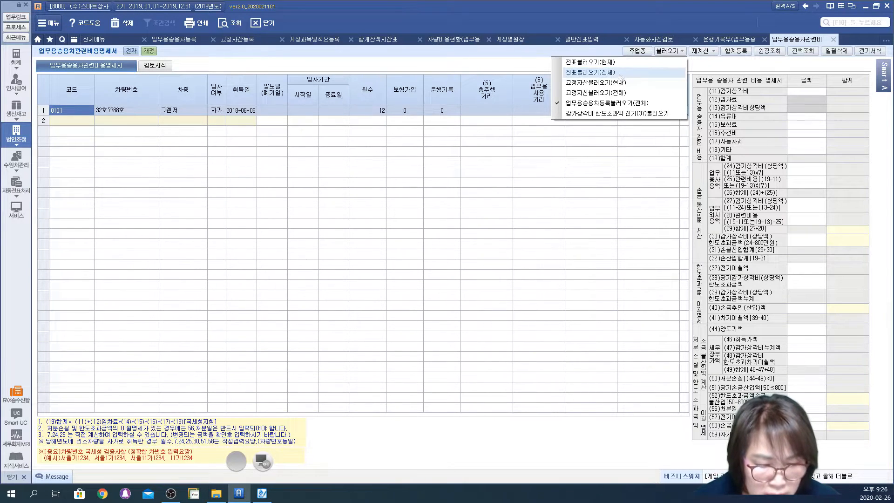
pyautogui.click(569, 103)
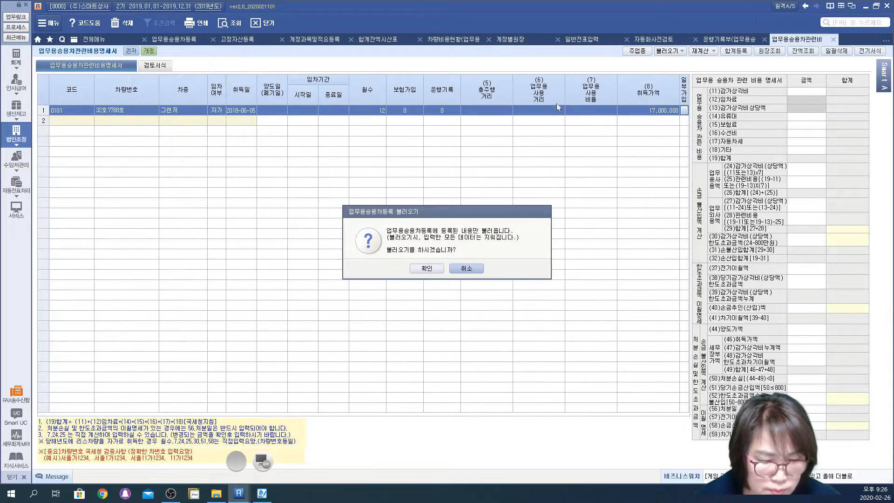
pyautogui.click(425, 268)
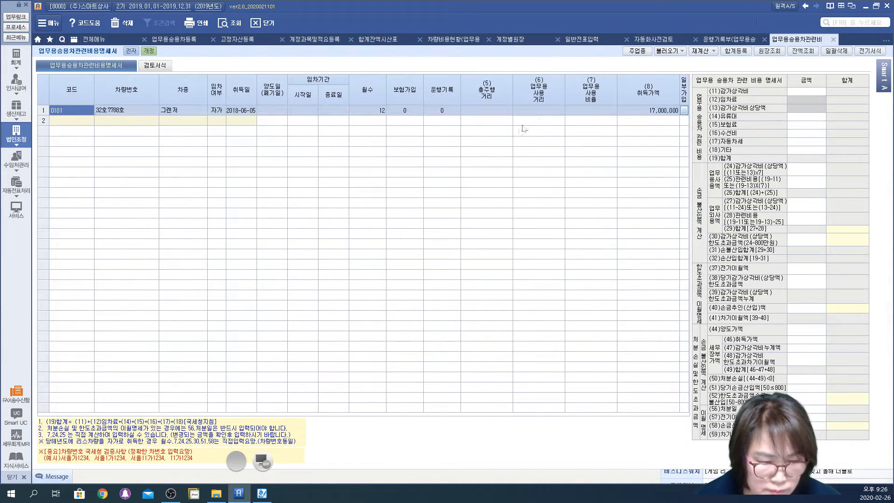
# - Load the car's expenses into the statement with 전표불러오기(전체), using the 구분으로 불러오기 condition
pyautogui.click(569, 112)
pyautogui.click(682, 52)
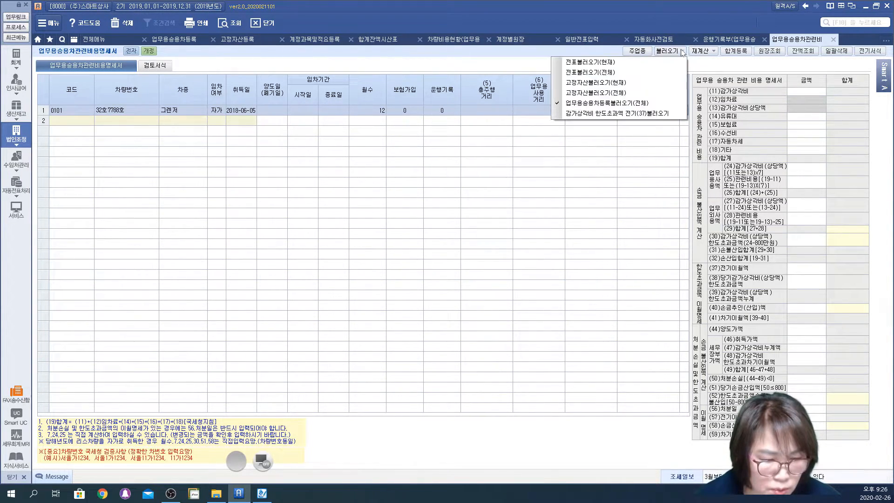
pyautogui.click(557, 73)
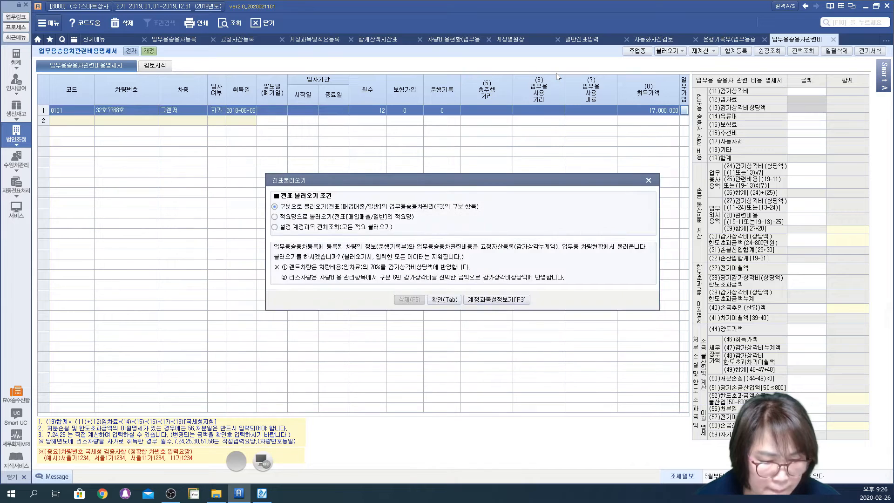
pyautogui.click(447, 301)
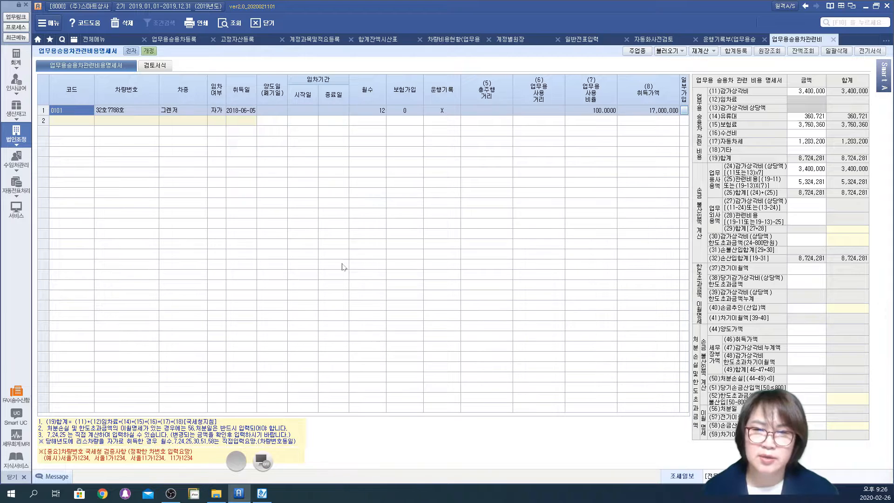
# - Mark up the 감가상각비, 유류대, 보험료 and 자동차세 amounts with the screen pen, handwrite a circled figure linked to 손금불산입 계산, and clear the markings
pyautogui.click(266, 464)
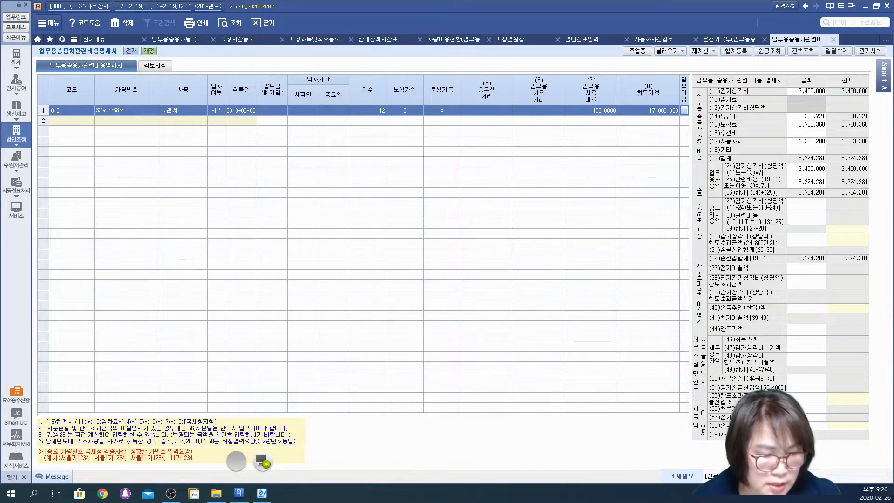
pyautogui.moveTo(810, 102)
pyautogui.mouseDown()
pyautogui.moveTo(766, 91)
pyautogui.moveTo(836, 81)
pyautogui.mouseUp()
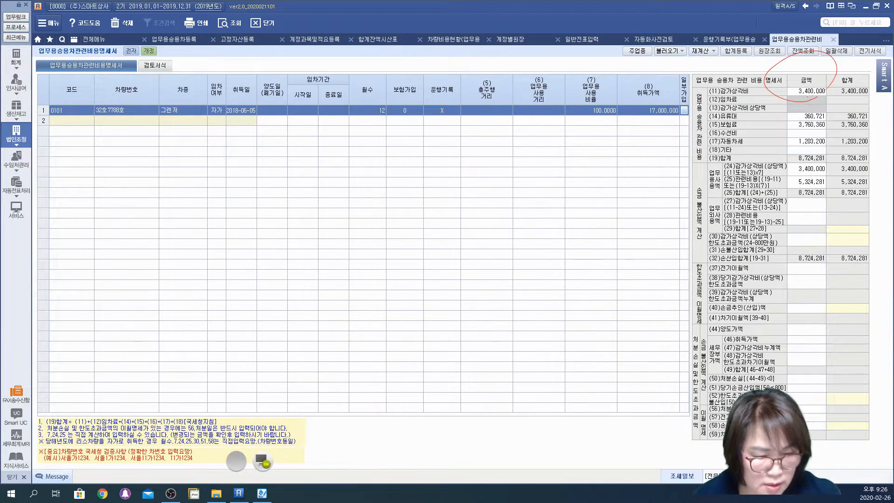
pyautogui.moveTo(752, 119)
pyautogui.mouseDown()
pyautogui.moveTo(826, 116)
pyautogui.moveTo(787, 127)
pyautogui.moveTo(820, 126)
pyautogui.mouseUp()
pyautogui.moveTo(720, 144); pyautogui.dragTo(868, 145)
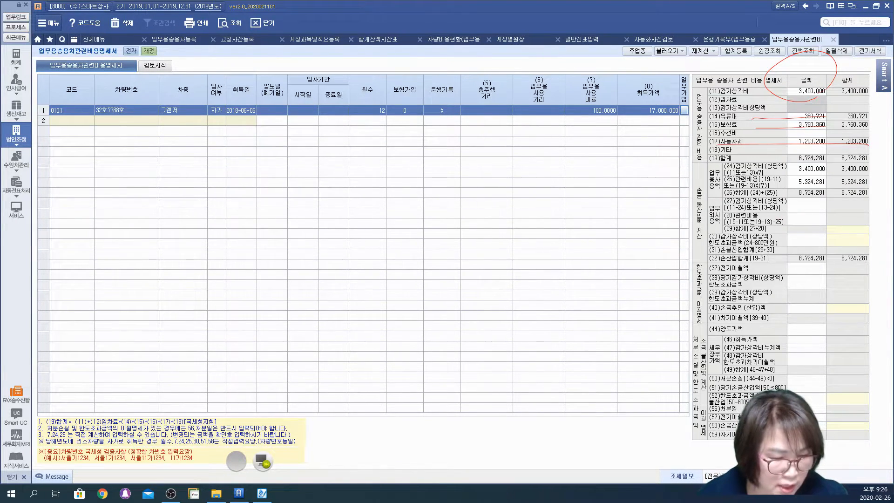
pyautogui.moveTo(710, 82); pyautogui.dragTo(680, 149)
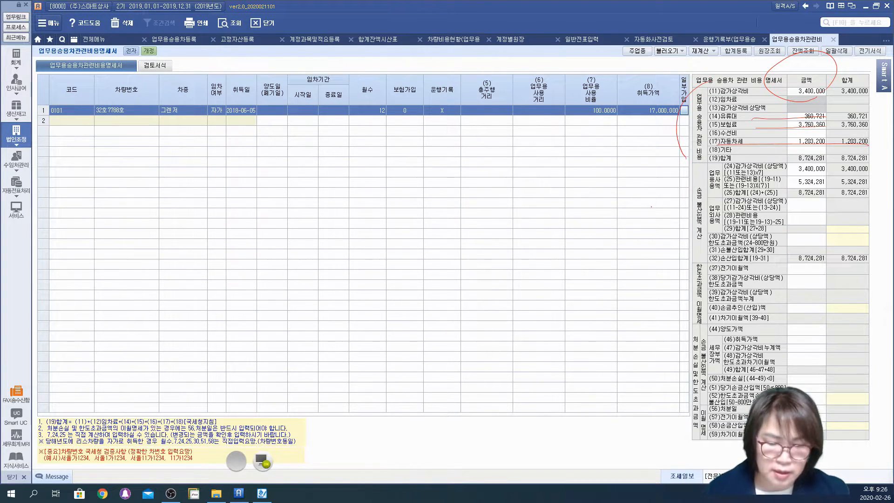
pyautogui.moveTo(510, 188)
pyautogui.mouseDown()
pyautogui.moveTo(508, 217)
pyautogui.moveTo(562, 207)
pyautogui.mouseUp()
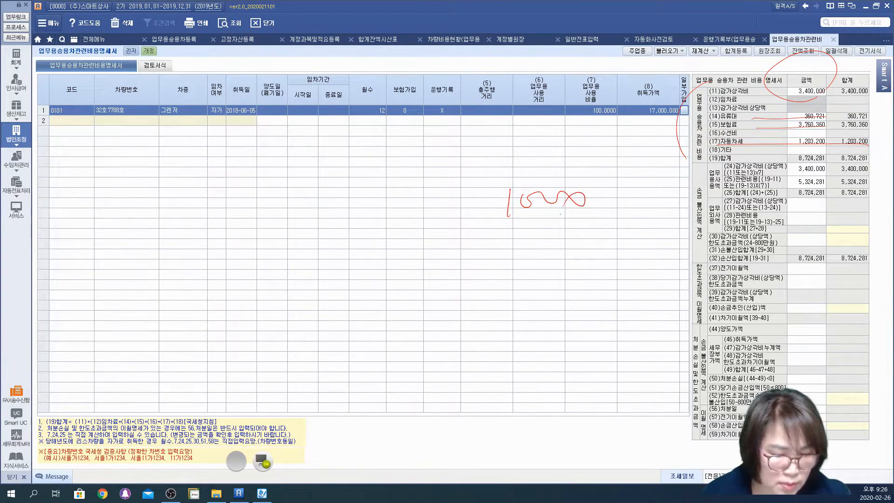
pyautogui.moveTo(599, 235)
pyautogui.mouseDown()
pyautogui.moveTo(512, 241)
pyautogui.moveTo(572, 164)
pyautogui.moveTo(707, 217)
pyautogui.mouseUp()
pyautogui.moveTo(782, 243); pyautogui.dragTo(766, 269)
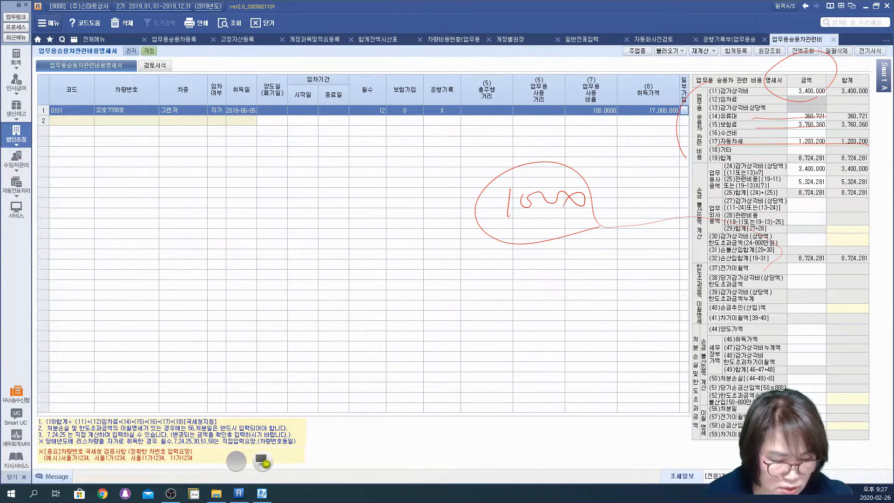
pyautogui.click(265, 462)
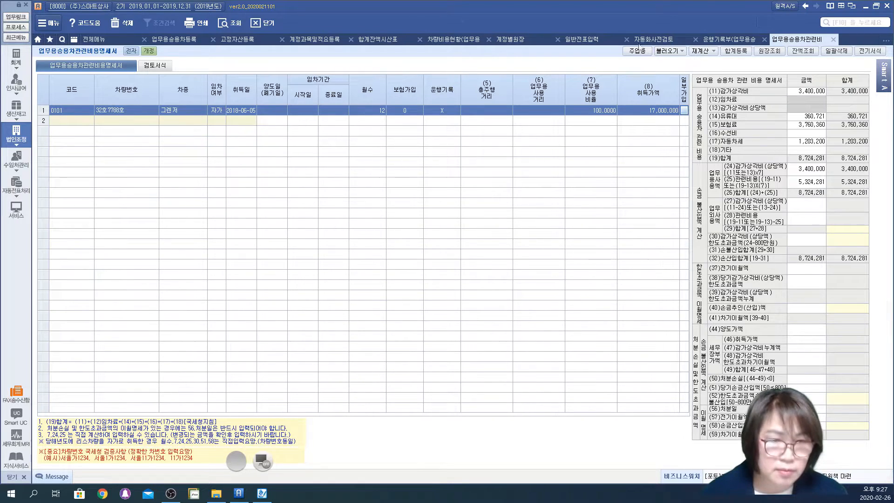
# - Enter 5,000,000 as the (16)수선비 amount for car 0101
pyautogui.click(797, 135)
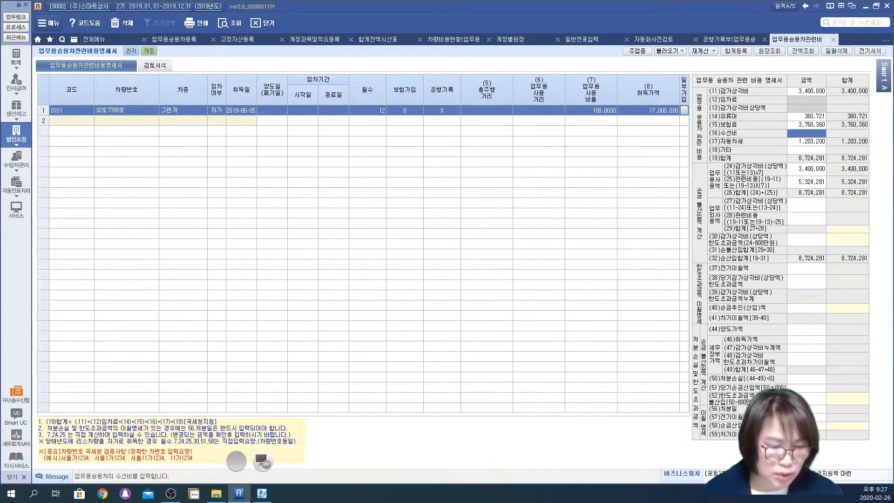
pyautogui.write('5000000')
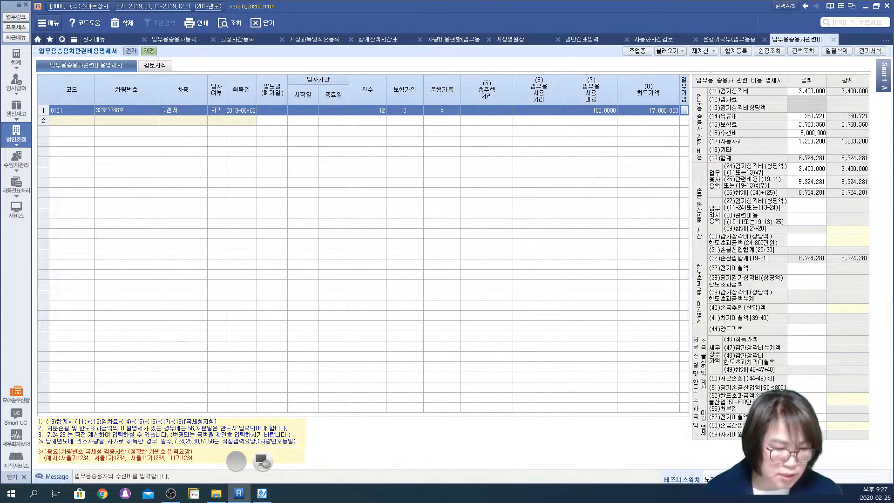
pyautogui.press('Return')
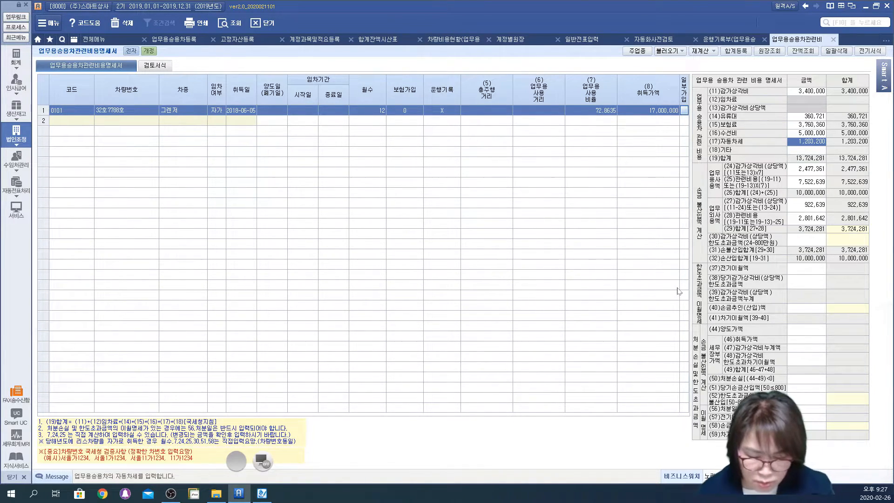
# - Mark the (31)손불산입합계 and (32)손산입합계 rows and the 운행기록, 총주행거리, 업무용 사용거리 and 사용비율 columns with the screen pen, then clear the markings
pyautogui.click(263, 461)
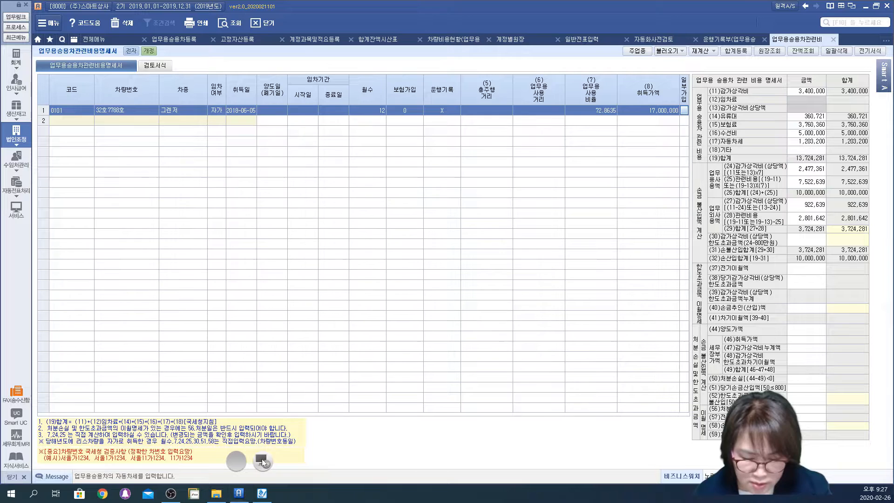
pyautogui.click(809, 270)
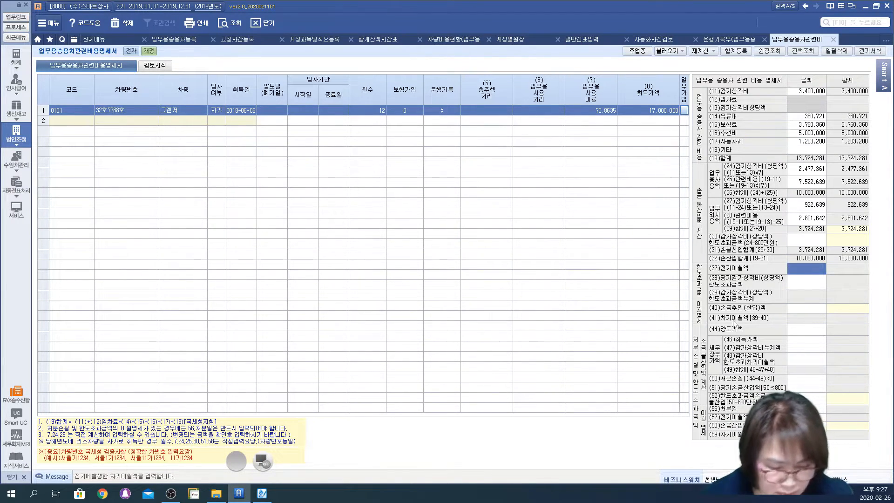
pyautogui.click(265, 459)
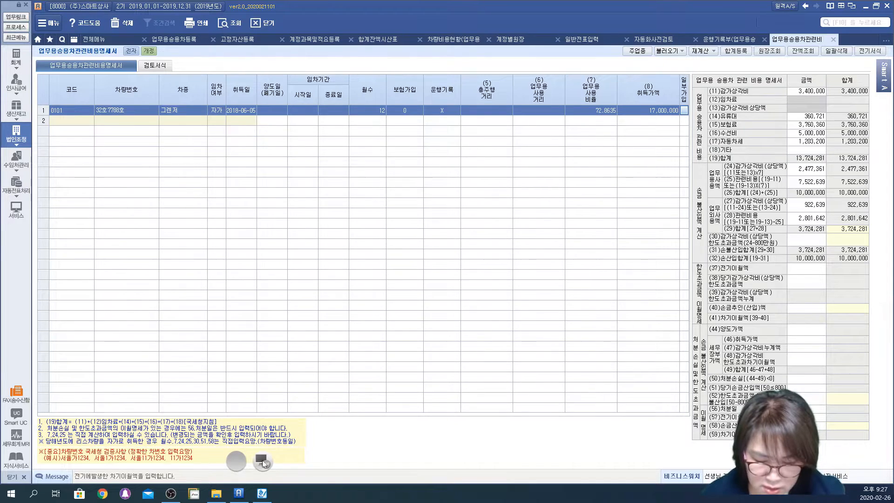
pyautogui.moveTo(830, 266)
pyautogui.mouseDown()
pyautogui.moveTo(794, 273)
pyautogui.moveTo(824, 281)
pyautogui.mouseUp()
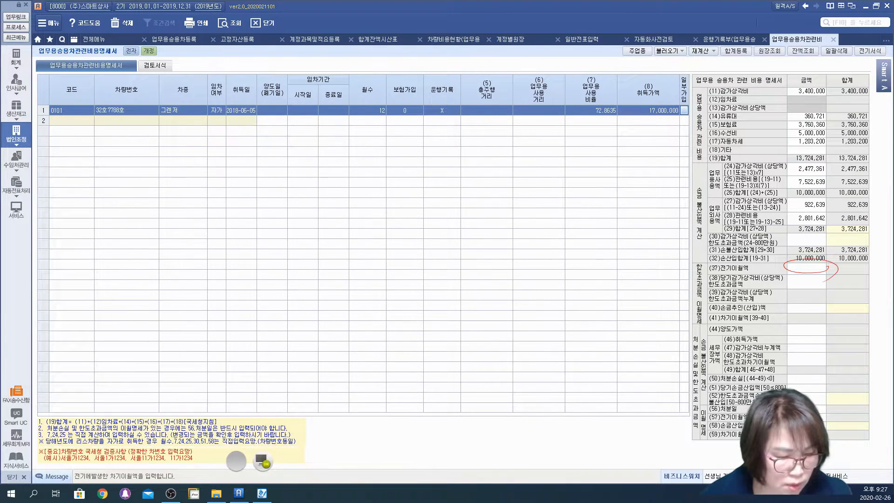
pyautogui.moveTo(707, 257)
pyautogui.mouseDown()
pyautogui.moveTo(819, 257)
pyautogui.moveTo(775, 241)
pyautogui.mouseUp()
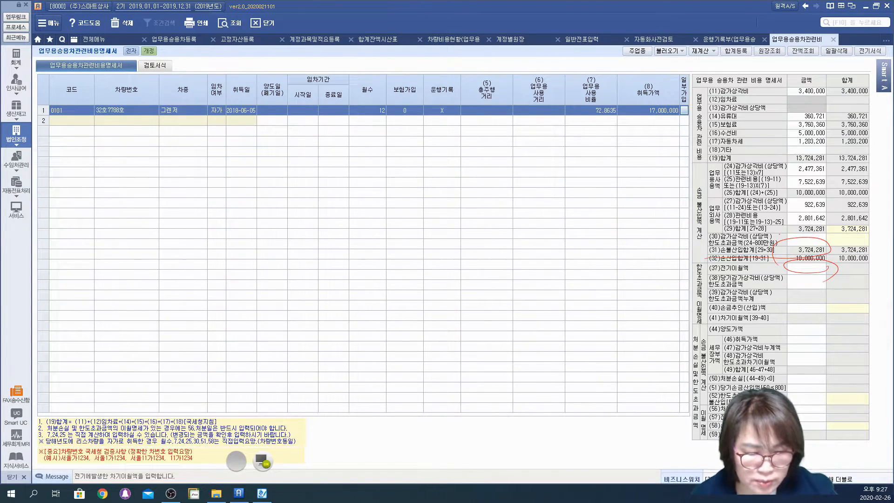
pyautogui.moveTo(508, 127)
pyautogui.mouseDown()
pyautogui.moveTo(453, 86)
pyautogui.moveTo(487, 135)
pyautogui.moveTo(421, 79)
pyautogui.moveTo(446, 156)
pyautogui.moveTo(449, 78)
pyautogui.moveTo(499, 136)
pyautogui.moveTo(538, 65)
pyautogui.moveTo(554, 135)
pyautogui.moveTo(633, 120)
pyautogui.mouseUp()
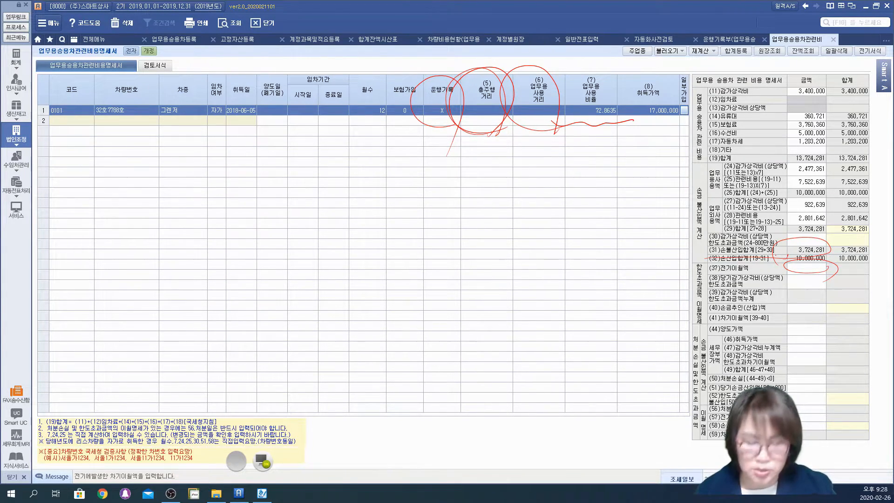
pyautogui.click(259, 460)
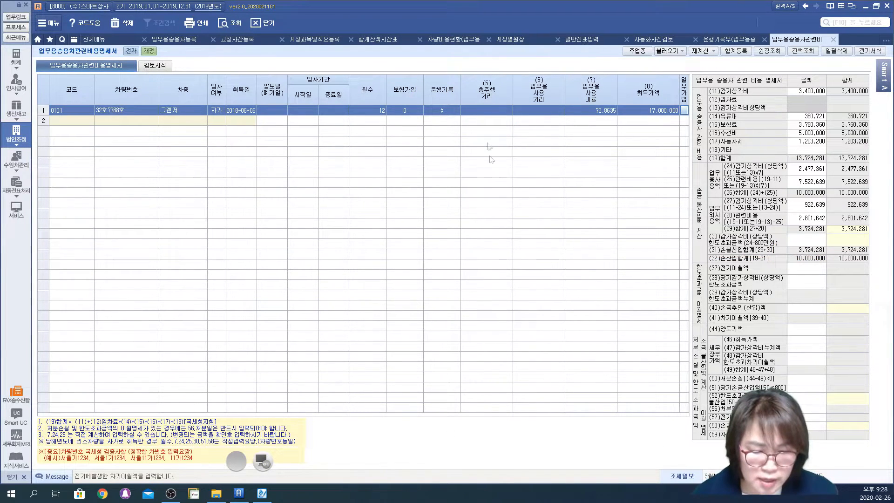
# - Try to enter 30,000 as the 총주행거리 of car 0101
pyautogui.click(468, 112)
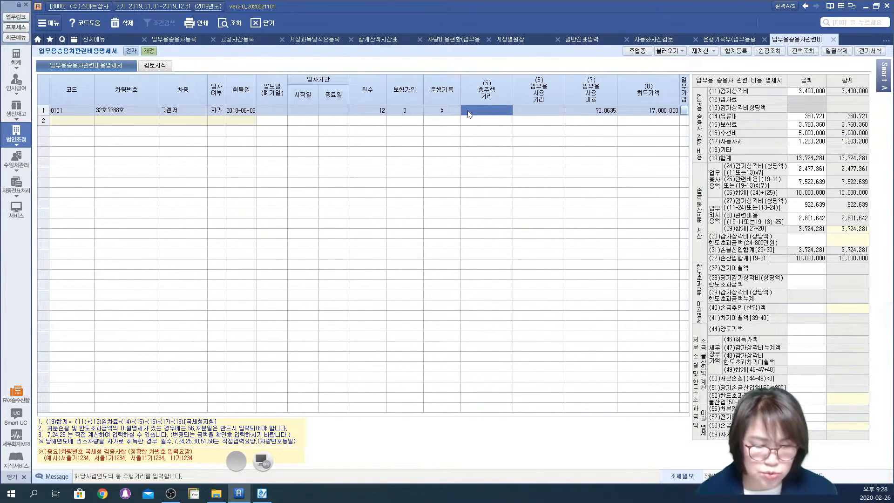
pyautogui.write('300000')
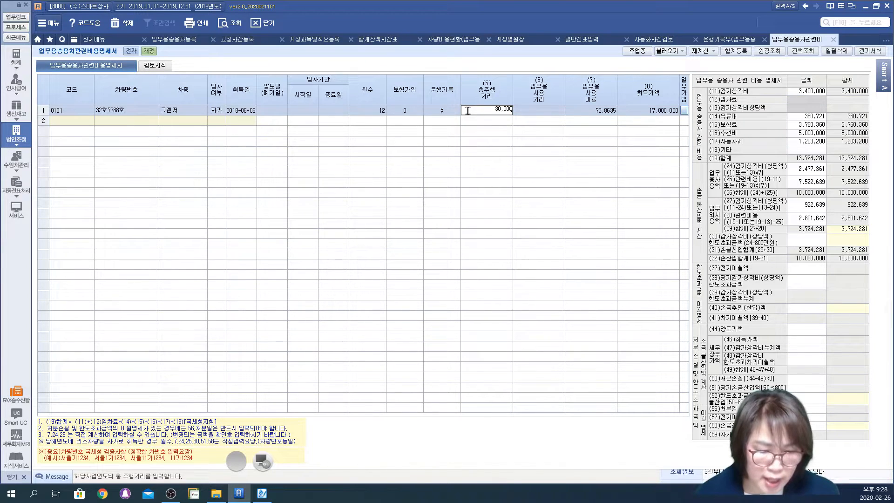
pyautogui.press('Return')
# - Change the 운행기록 setting of car 0101 to 0.여
pyautogui.click(468, 113)
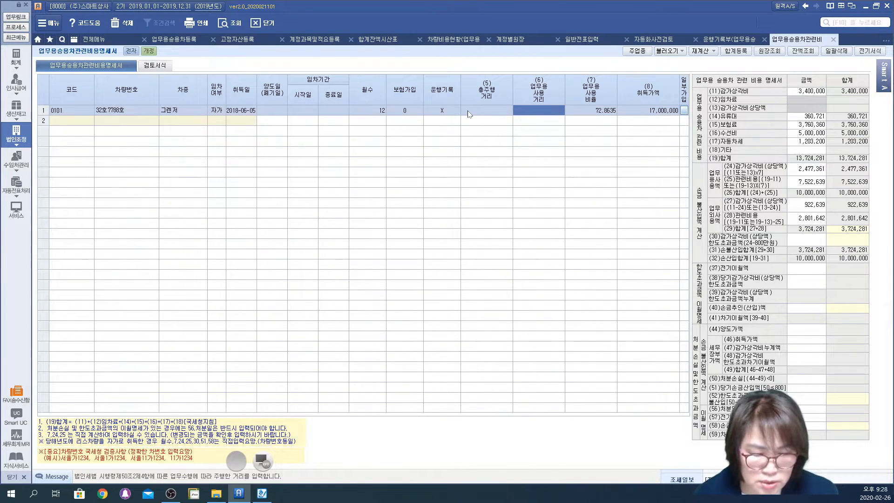
pyautogui.press('Left')
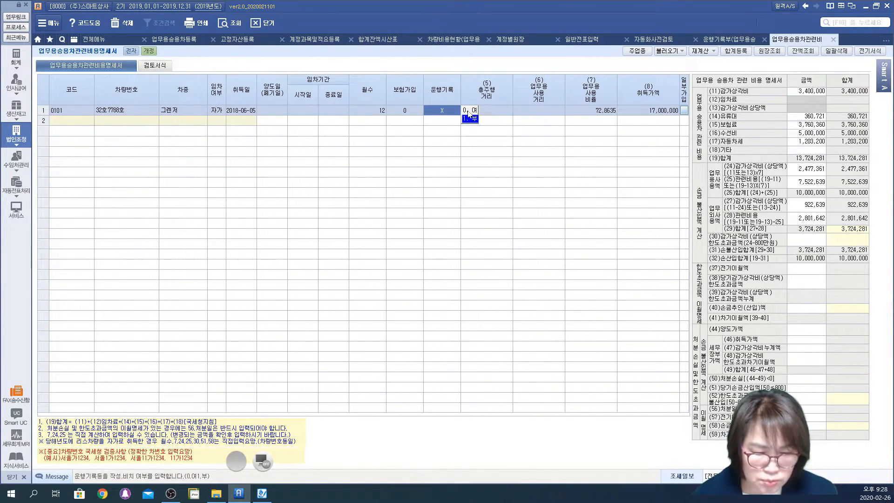
pyautogui.click(468, 111)
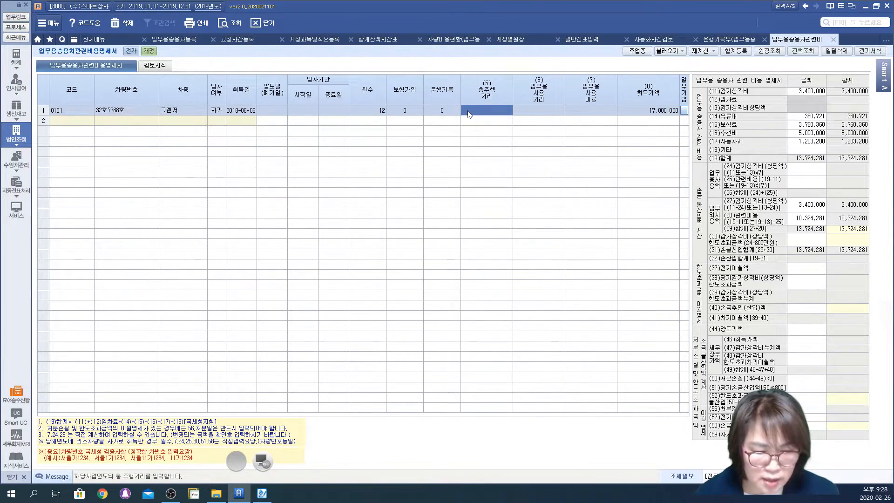
# - Enter 30,000 for both the 총주행거리 and the 업무용 사용거리 of car 0101
pyautogui.write('300000')
pyautogui.press('Return')
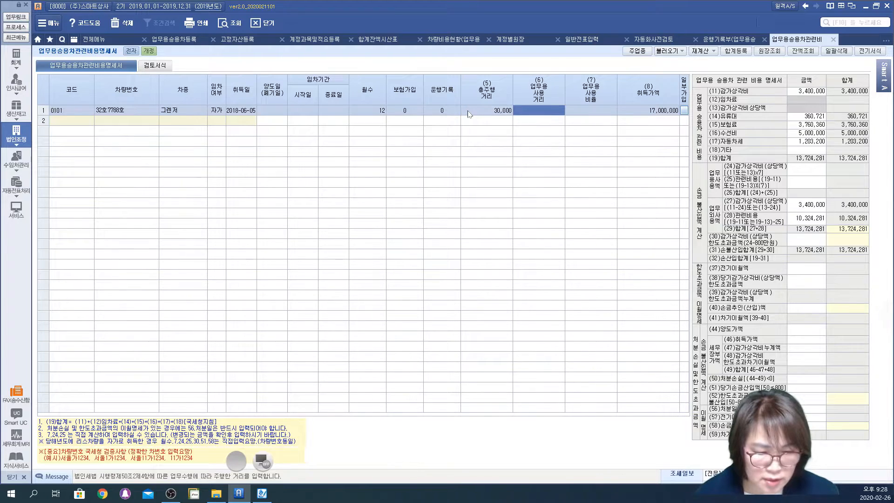
pyautogui.write('30,000')
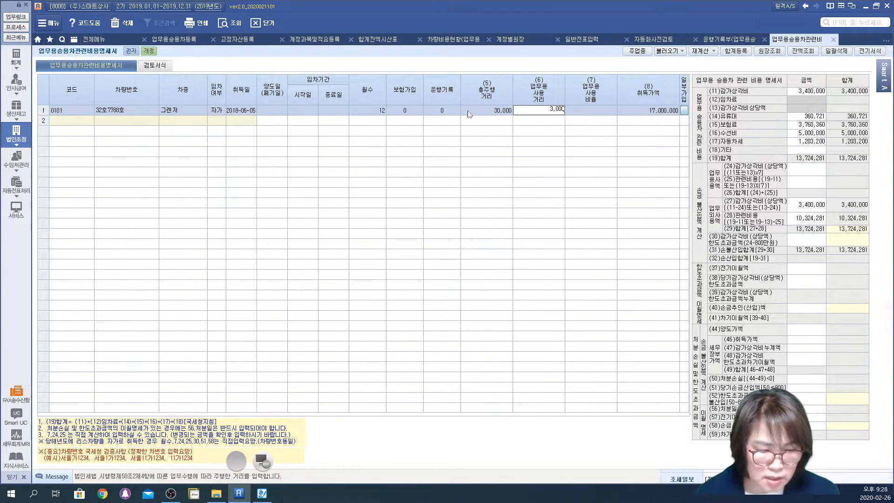
pyautogui.press('Return')
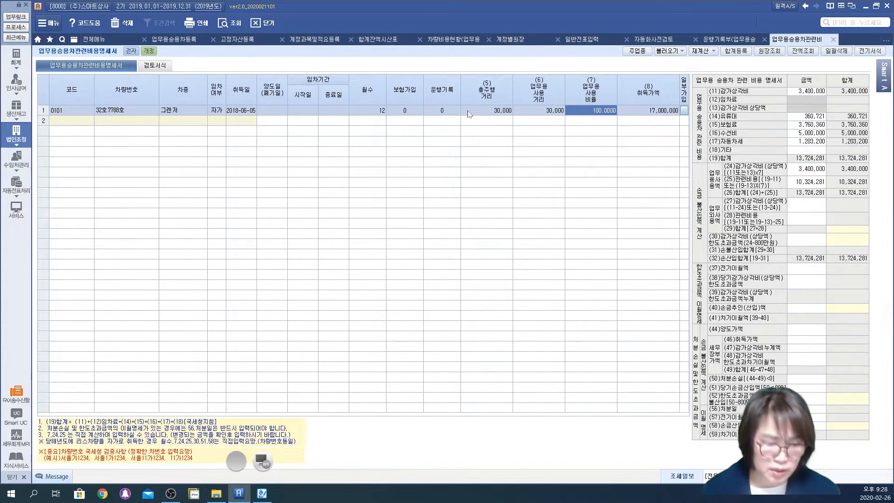
# - Underline and circle the (32)손산입합계 amount with the screen pen, and clear the markings
pyautogui.click(267, 457)
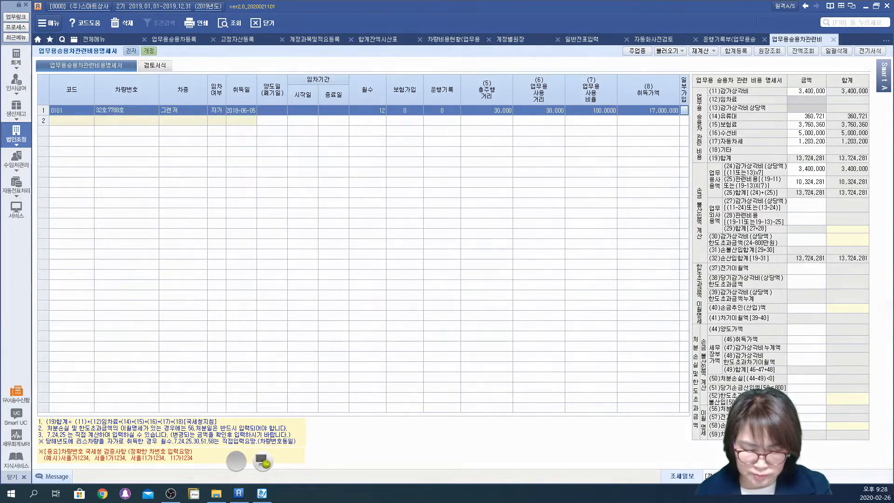
pyautogui.moveTo(689, 257)
pyautogui.mouseDown()
pyautogui.moveTo(838, 248)
pyautogui.moveTo(787, 282)
pyautogui.moveTo(794, 240)
pyautogui.mouseUp()
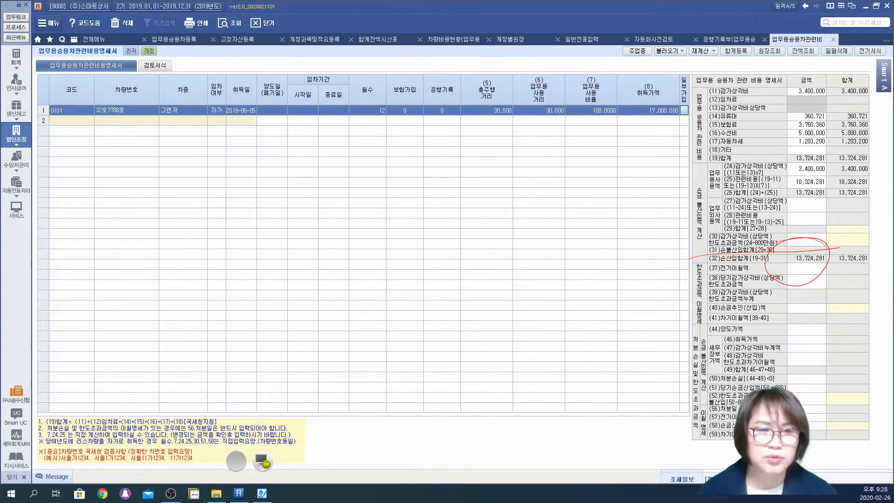
pyautogui.click(262, 457)
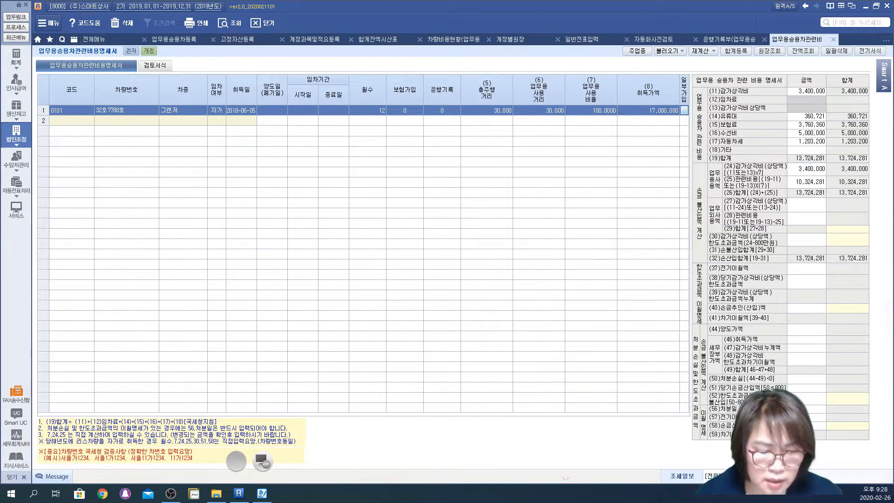
# - Set the 업무용 사용거리 of car 0101 to 25,000
pyautogui.click(528, 114)
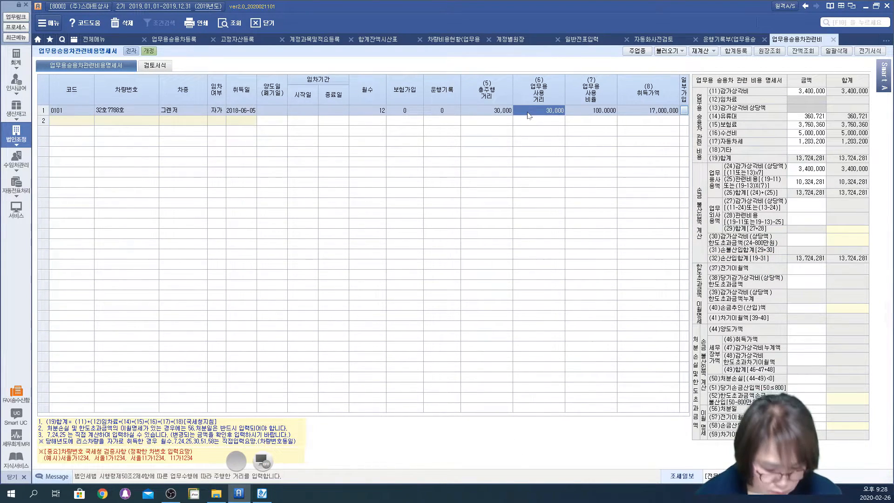
pyautogui.write('25000')
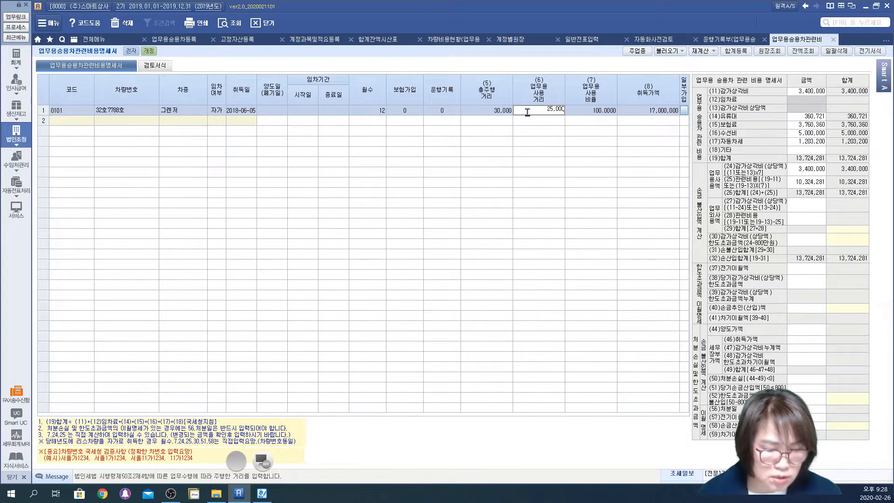
pyautogui.press('Return')
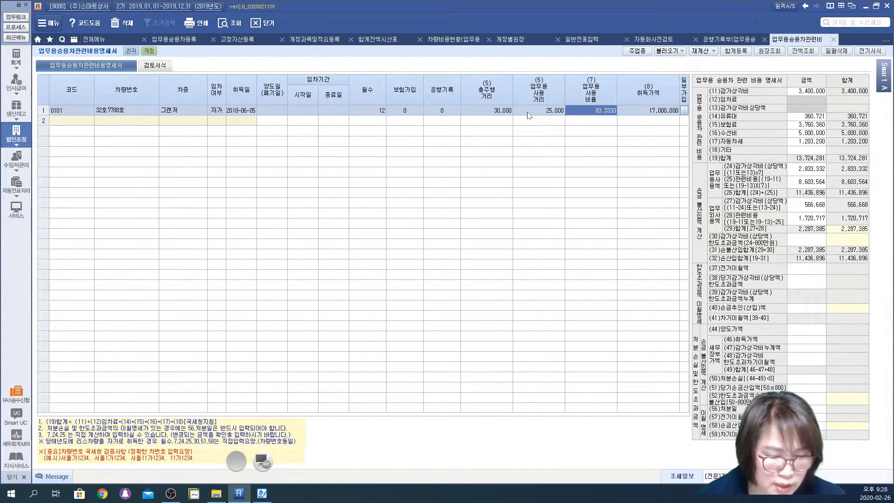
# - Circle the 업무용 사용비율 and mark the (31)손불산입합계 and (32)손산입합계 amounts with the screen pen, and clear the markings
pyautogui.click(261, 464)
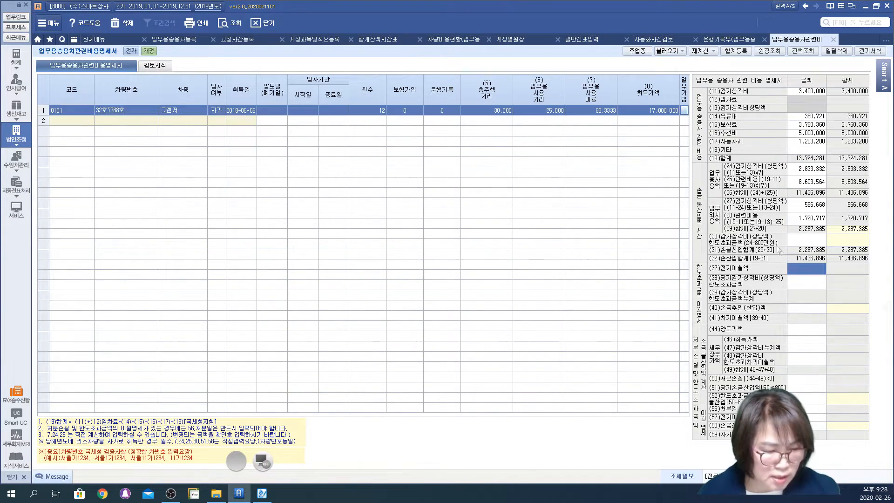
pyautogui.click(262, 464)
pyautogui.moveTo(608, 140)
pyautogui.mouseDown()
pyautogui.moveTo(569, 127)
pyautogui.moveTo(567, 186)
pyautogui.mouseUp()
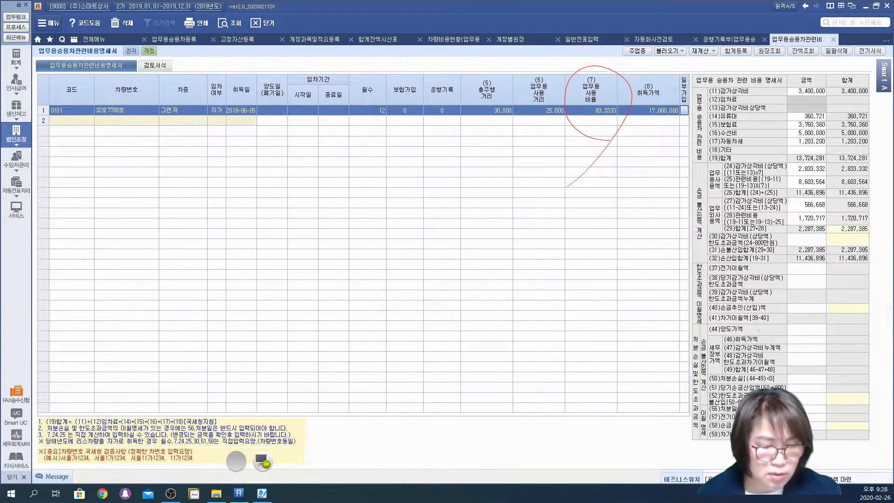
pyautogui.moveTo(759, 328); pyautogui.dragTo(757, 332)
pyautogui.moveTo(700, 257)
pyautogui.mouseDown()
pyautogui.moveTo(838, 239)
pyautogui.moveTo(787, 253)
pyautogui.moveTo(813, 281)
pyautogui.moveTo(782, 256)
pyautogui.mouseUp()
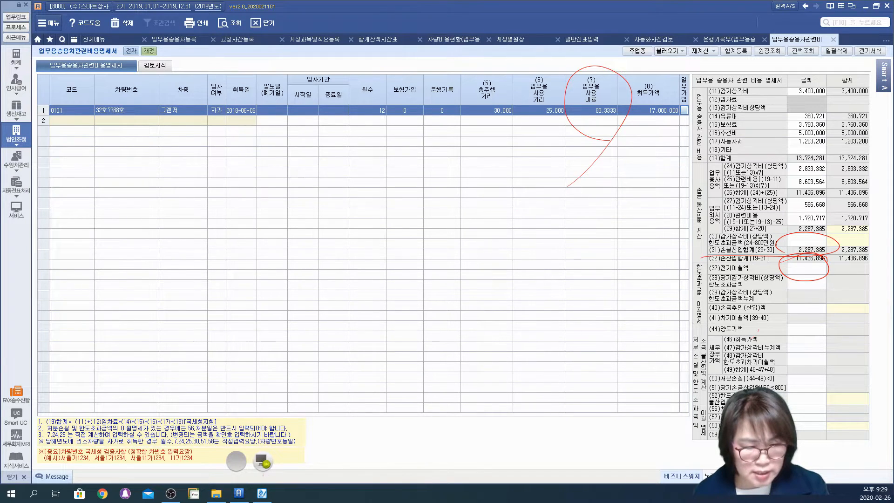
pyautogui.click(264, 462)
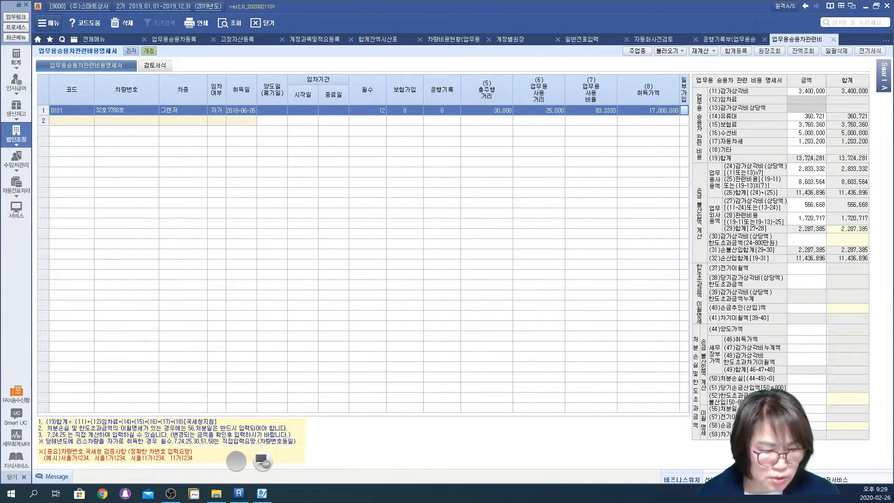
# - Open 합계등록 and add 업무용승용차사적사용비용 as the third 과목 under 익금산입 및 손금불산입
pyautogui.click(735, 52)
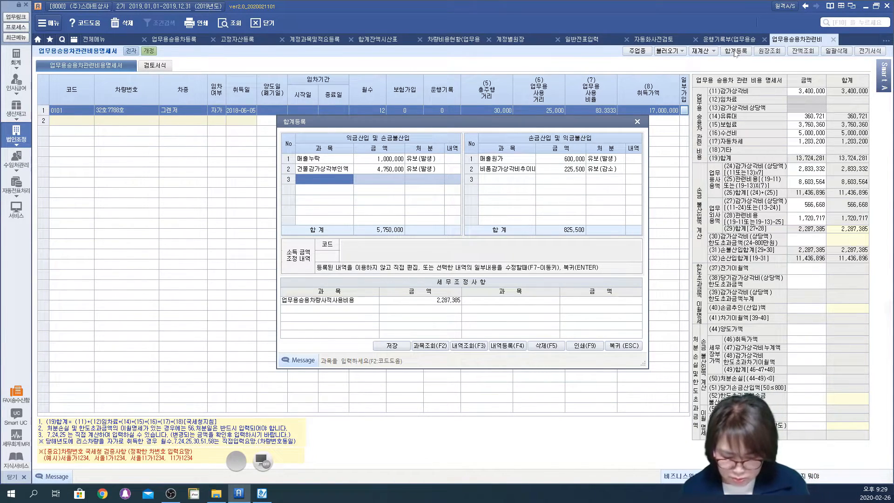
pyautogui.write('업무용')
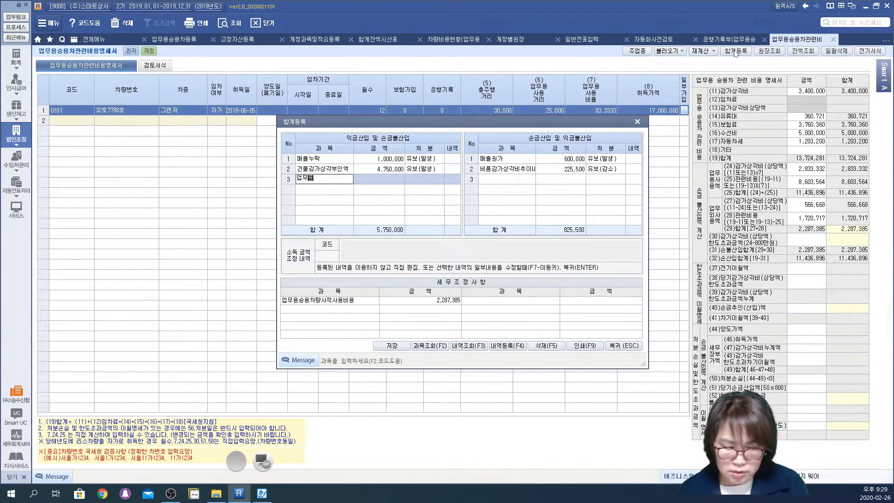
pyautogui.write('승용차')
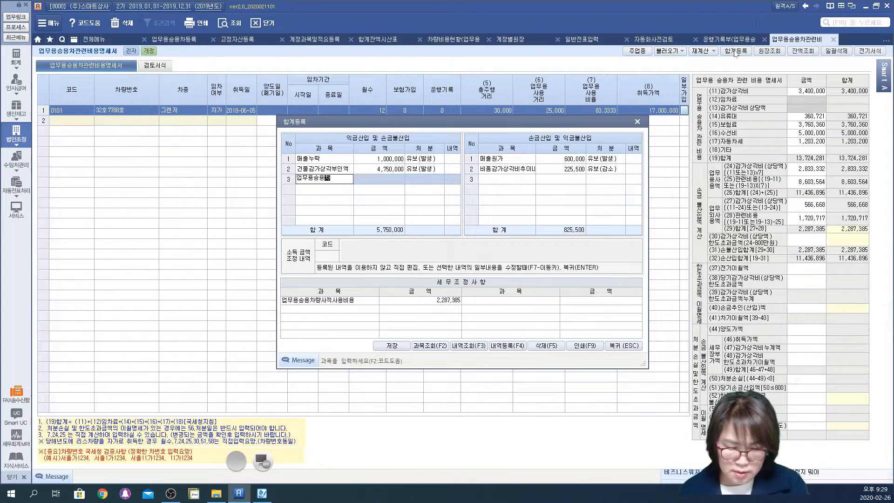
pyautogui.write('사적사')
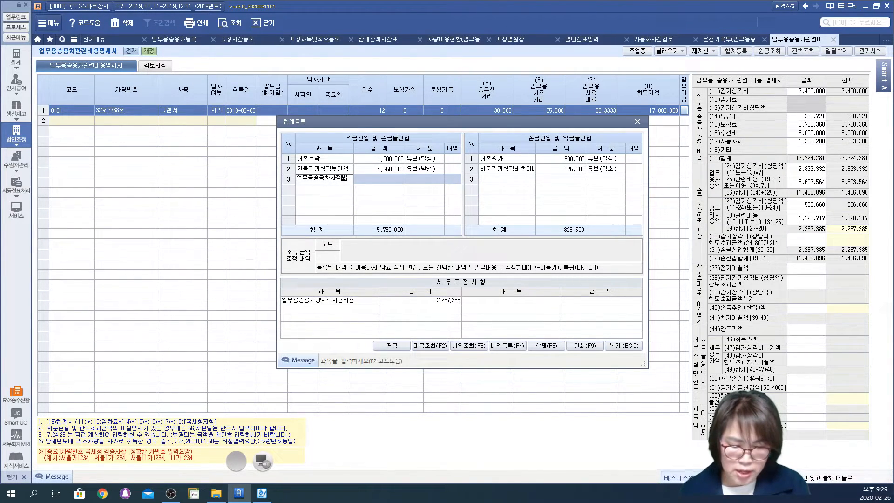
pyautogui.write('용비용')
pyautogui.press('Return')
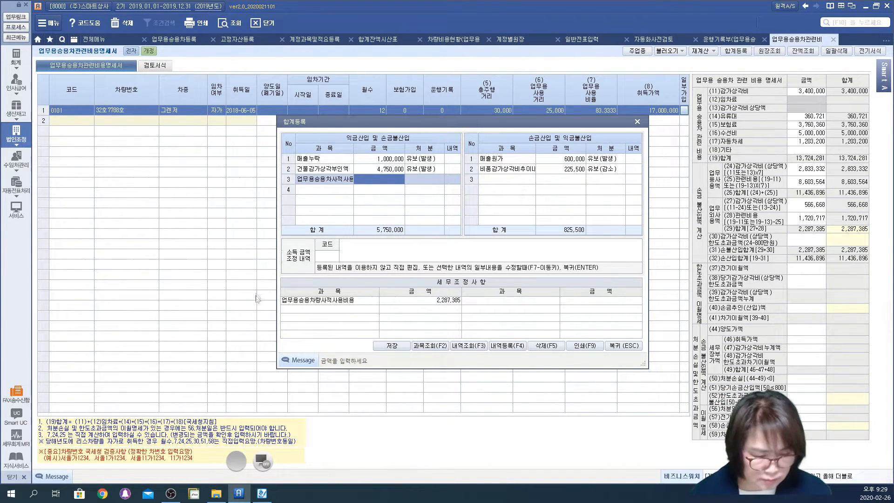
# - Set the 업무용승용차사적사용비용 entry's 금액 to 2,287,385 and its 처분 to 상여
pyautogui.click(405, 308)
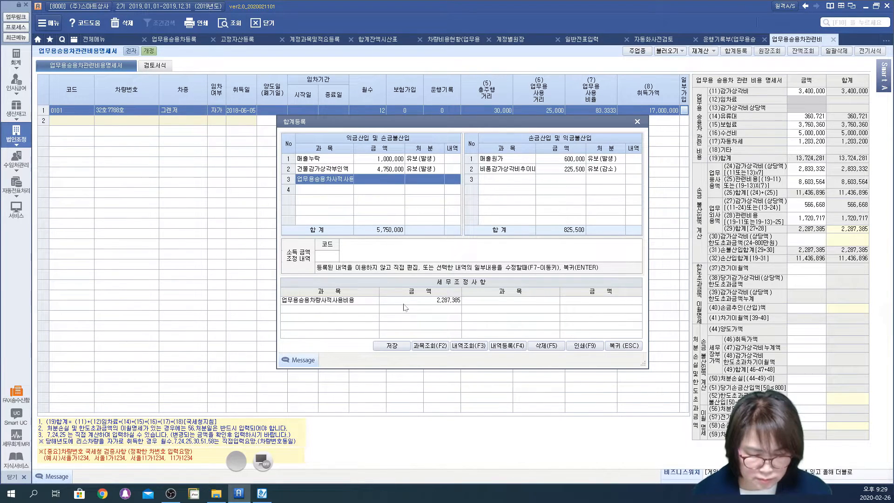
pyautogui.click(374, 180)
pyautogui.write('228,7')
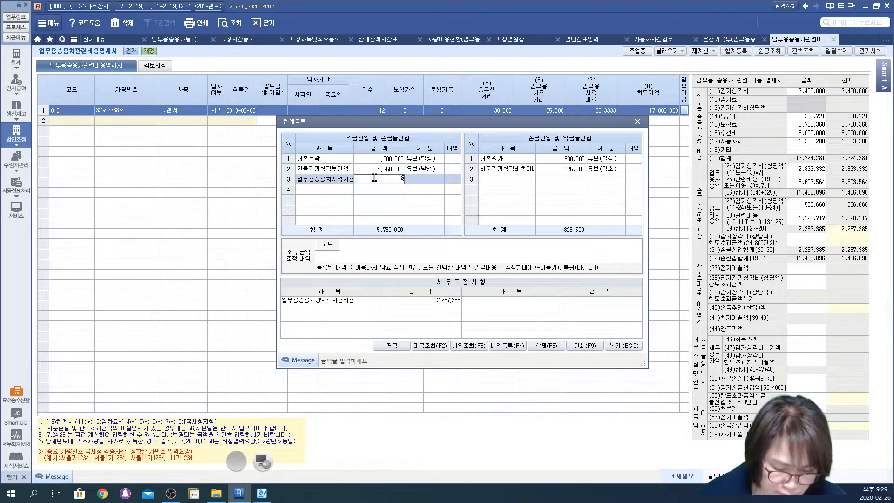
pyautogui.write('385')
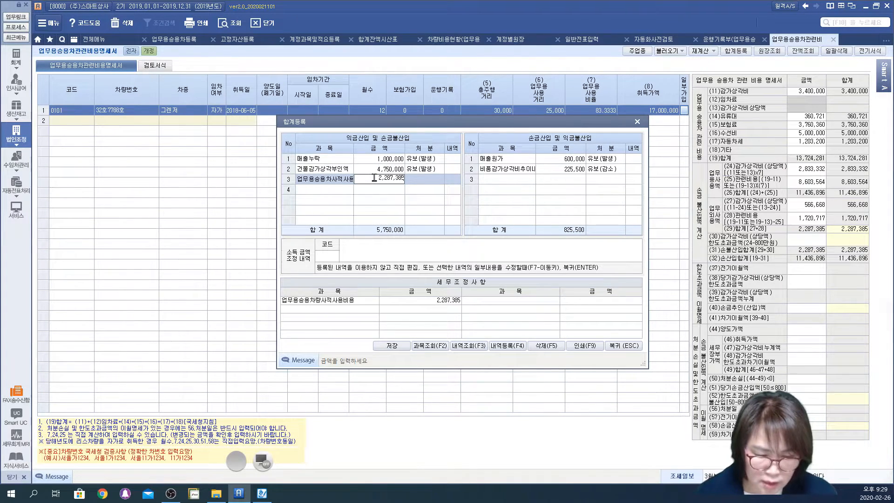
pyautogui.press('Return')
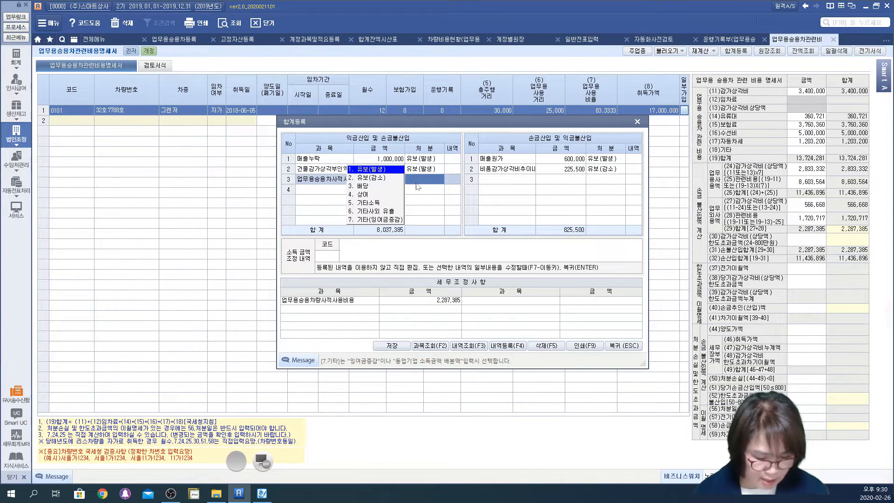
pyautogui.press('4')
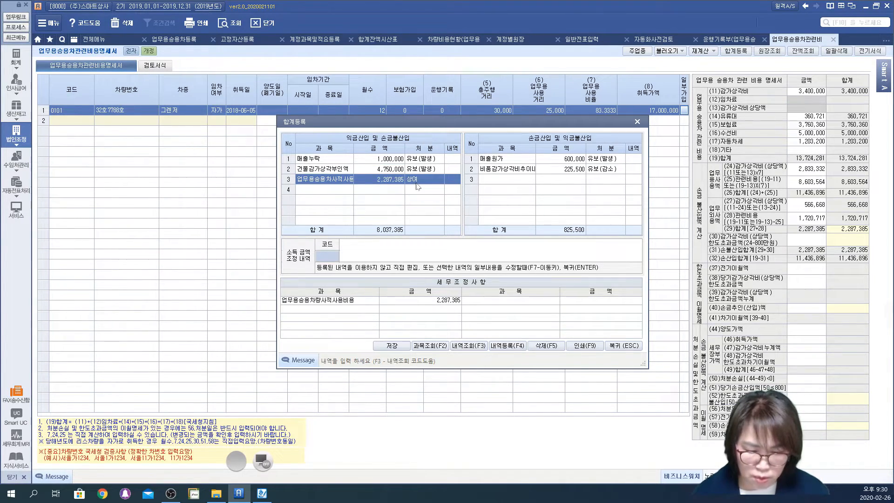
# - Start the entry's 소득금액조정내역 description with "대표이사 사용 업무용승용차"
pyautogui.click(359, 249)
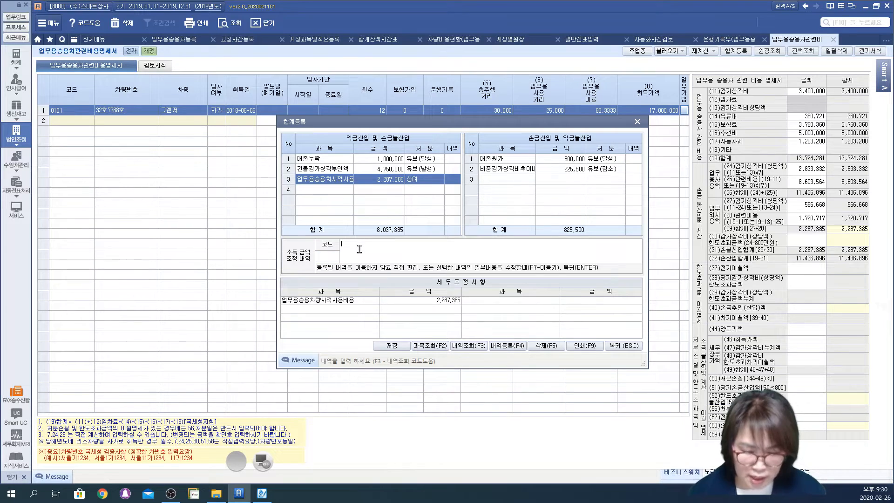
pyautogui.write('업')
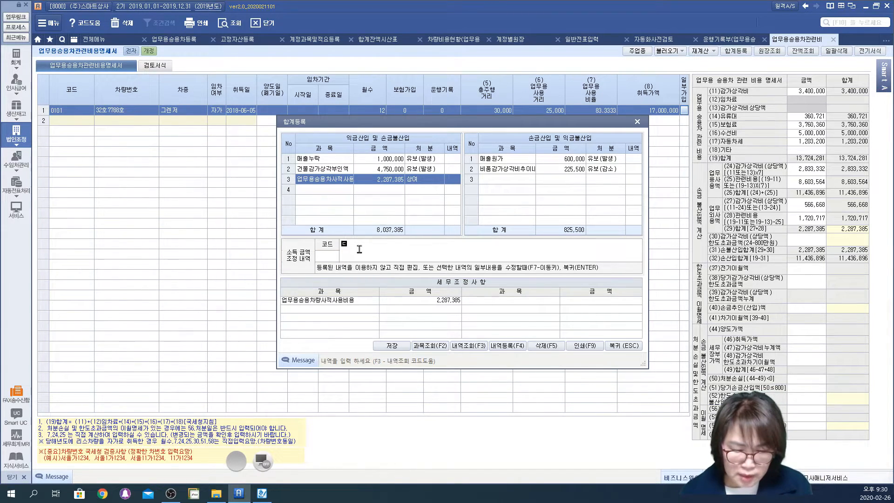
pyautogui.write('표이')
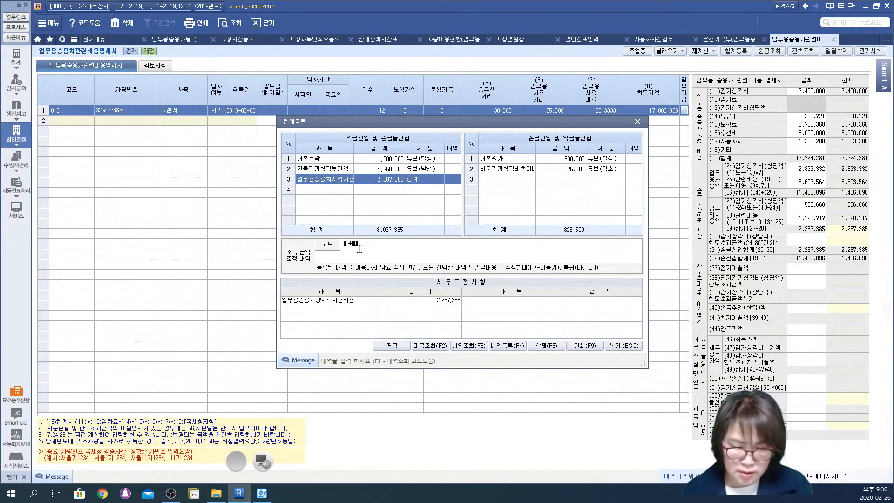
pyautogui.write('사')
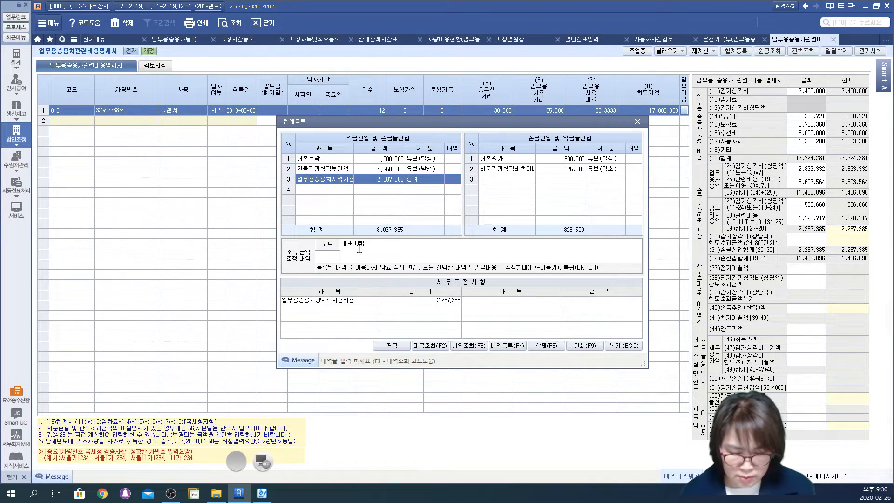
pyautogui.write('사용')
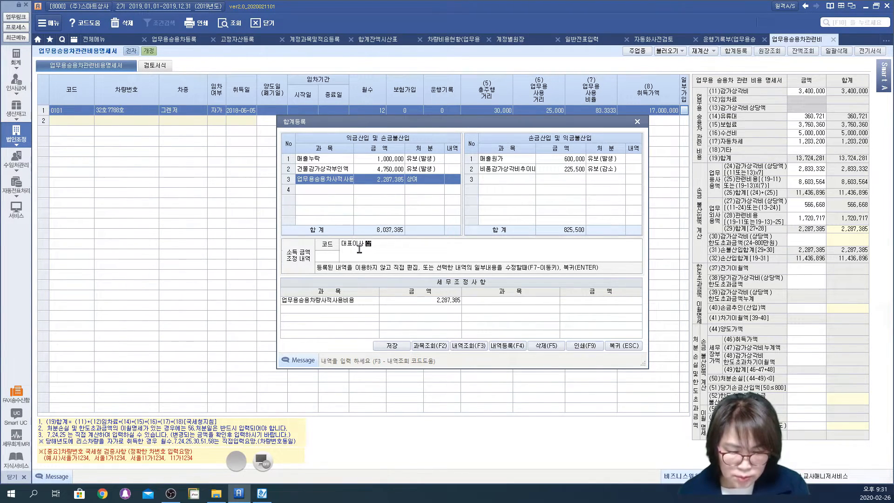
pyautogui.write(' 업무용')
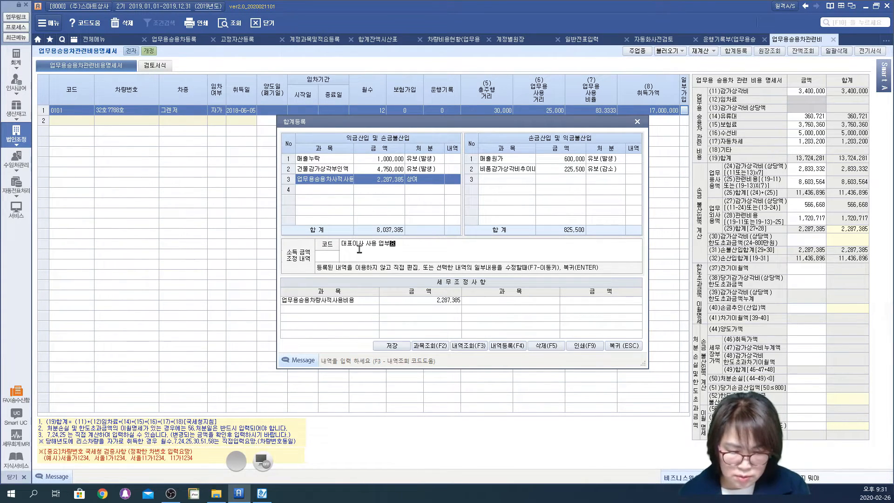
pyautogui.press('BackSpace')
pyautogui.press('BackSpace')
pyautogui.write('무용승용차')
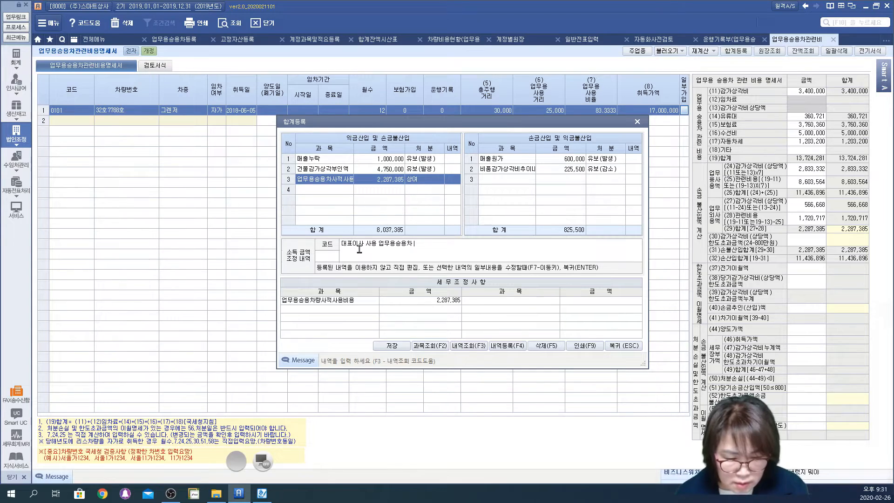
# - Replace "사용" after "대표이사" in the description with "운행중인"
pyautogui.click(379, 242)
pyautogui.click(365, 244)
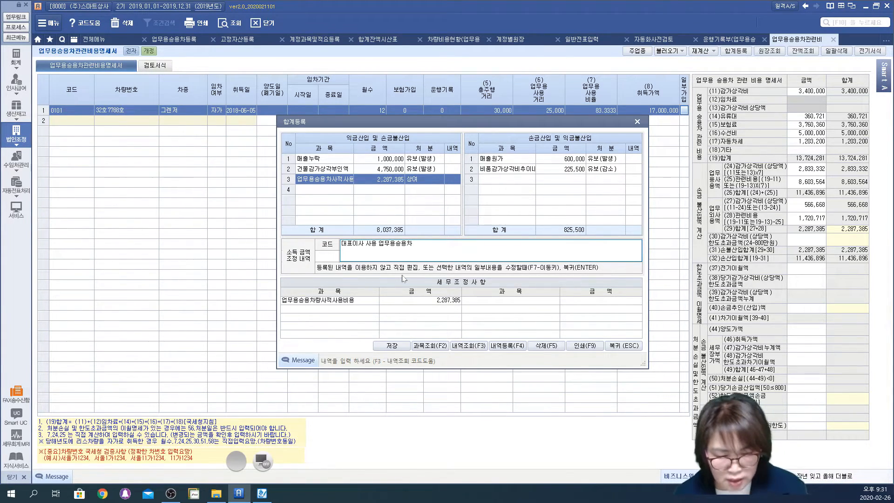
pyautogui.click(363, 244)
pyautogui.write('운행중인')
pyautogui.press('Delete')
pyautogui.press('Delete')
pyautogui.press('Delete')
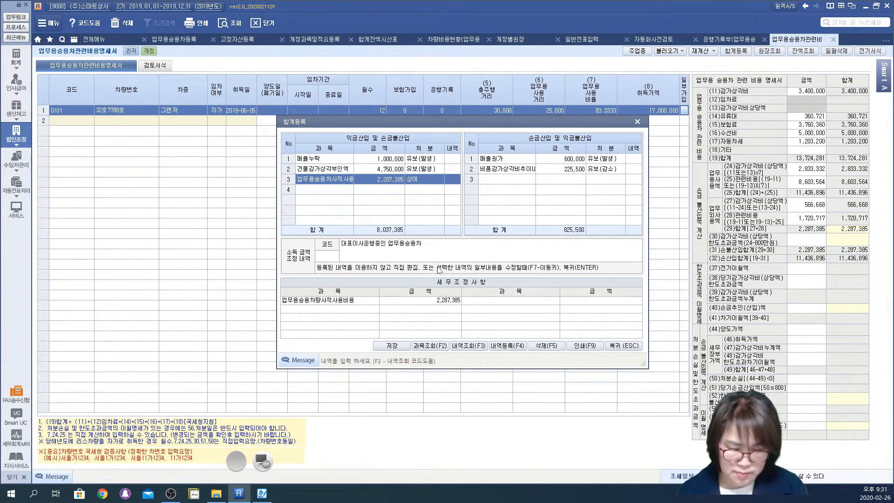
# - Complete the description after "업무용승용차" with "에 대한 사적사용비용 손금불산입하고 대표자에 대한 상여로 처분함"
pyautogui.write('에 대한')
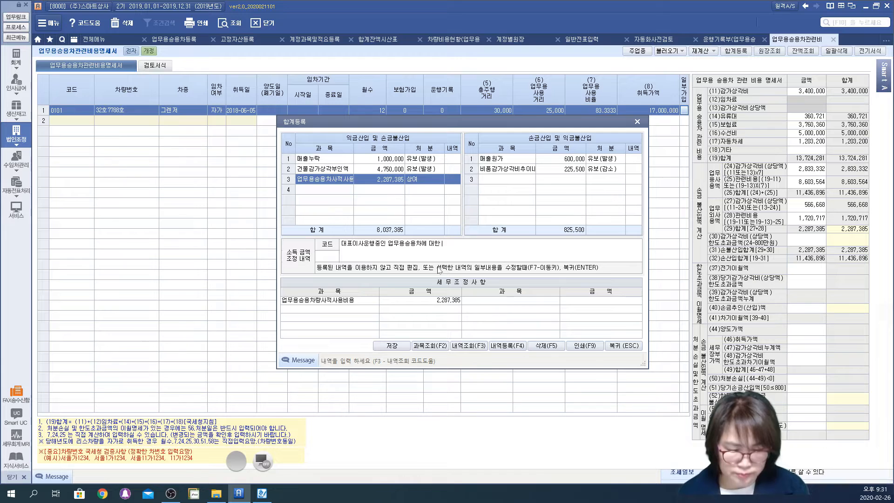
pyautogui.write('사')
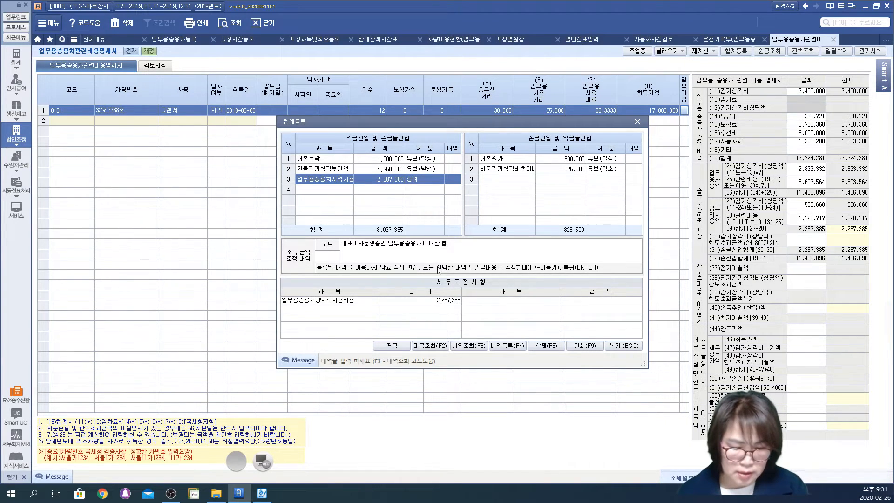
pyautogui.write('적사용ㅂㅣ 용 ㅅㅗㄴ금')
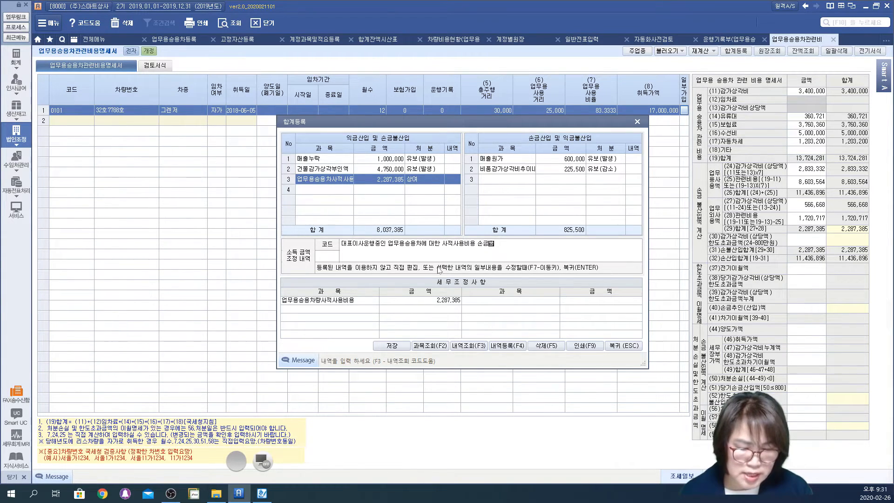
pyautogui.write('불산입하')
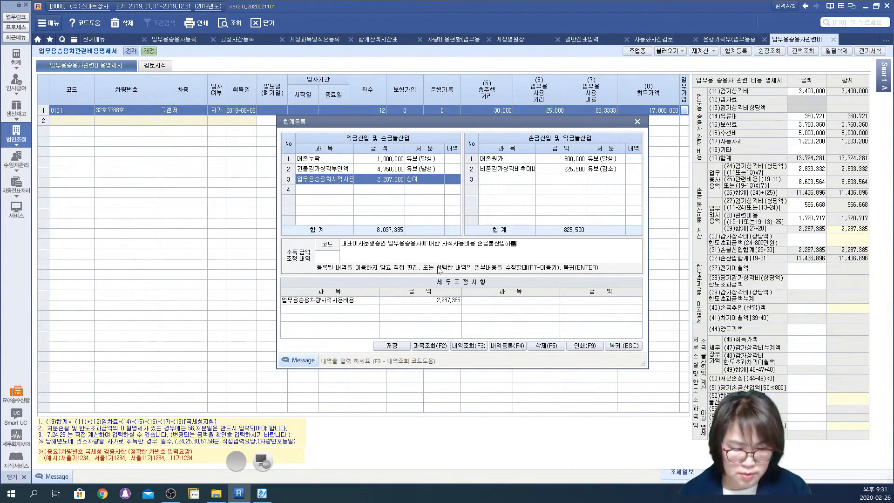
pyautogui.write('고 대')
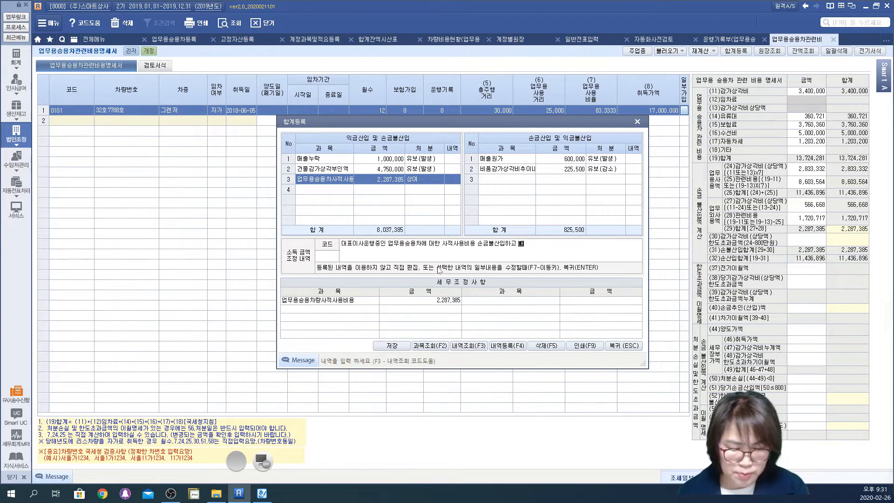
pyautogui.write('ㅍ자')
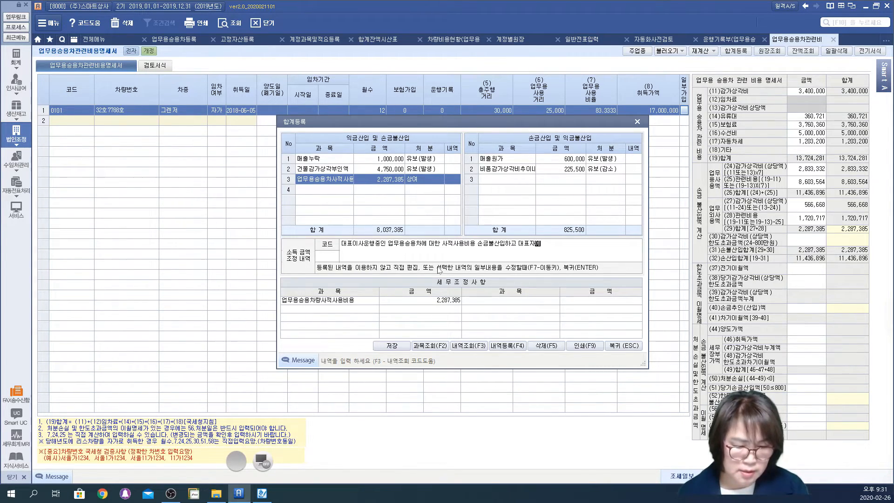
pyautogui.write('에 대한 상여로 처')
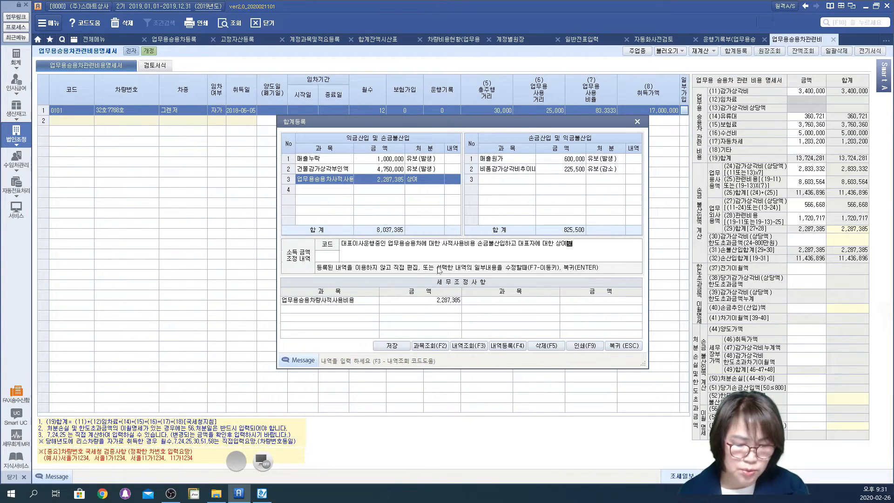
pyautogui.write('분함')
pyautogui.press('Return')
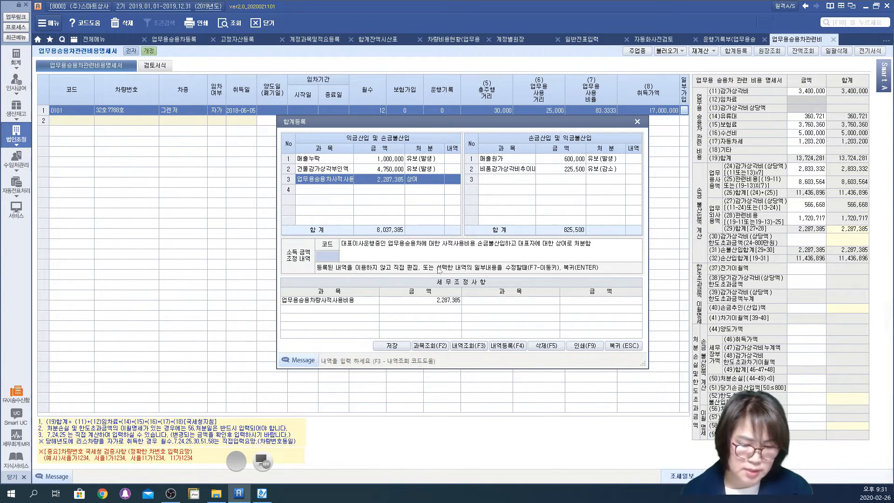
# - Review the 업무용승용차사적사용비용 entry against the 세무조정사항 list and close the 합계등록 window
pyautogui.click(329, 182)
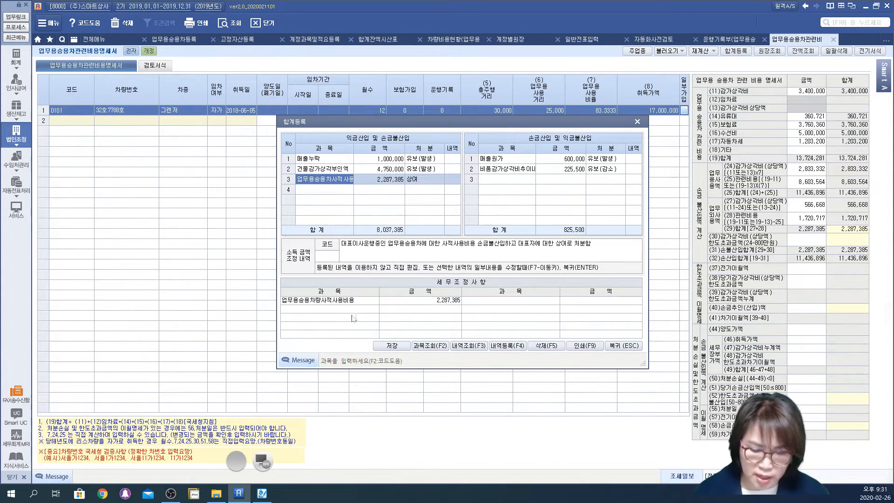
pyautogui.click(404, 307)
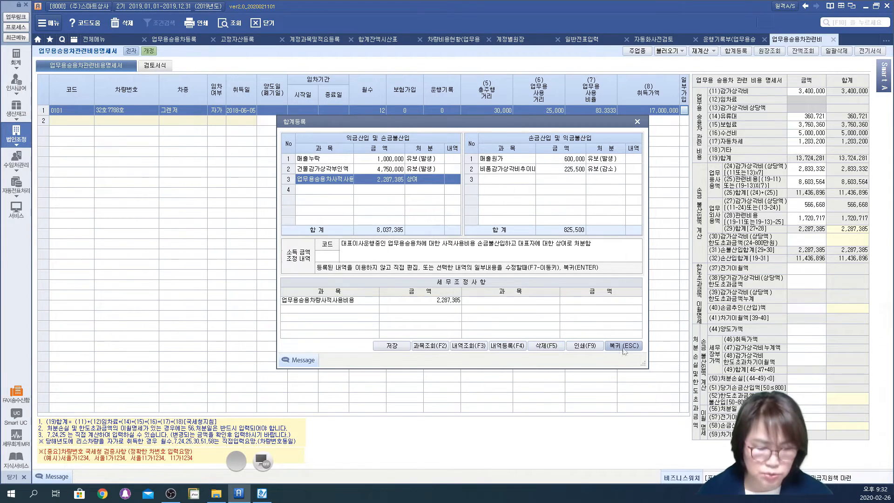
pyautogui.click(334, 182)
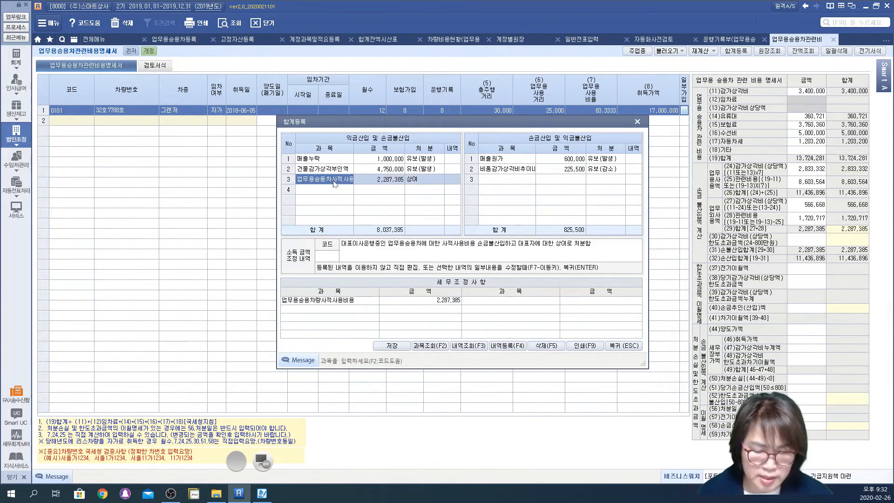
pyautogui.click(637, 122)
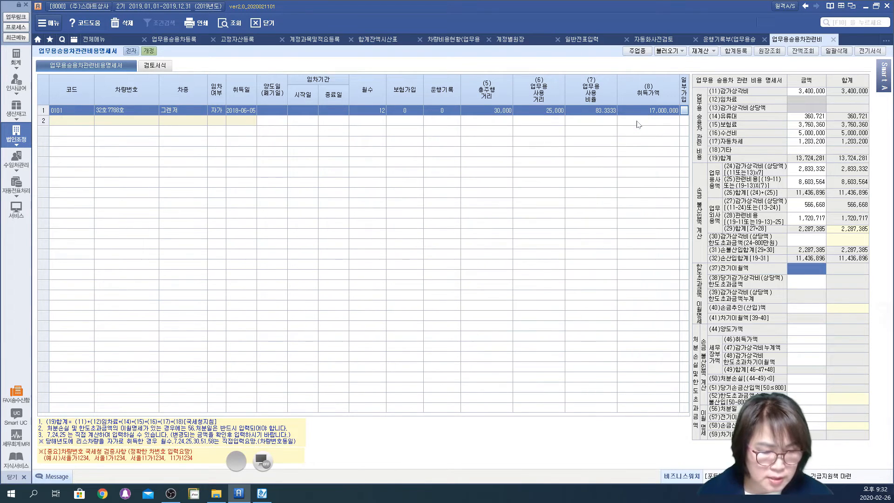
# - Set the (11)감가상각비 amount of car 0101 to 9,000,000
pyautogui.click(792, 92)
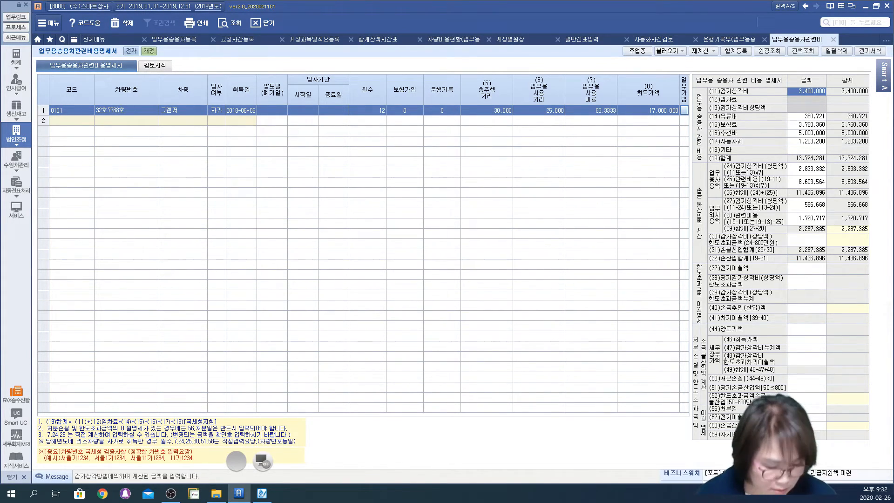
pyautogui.write('9000000')
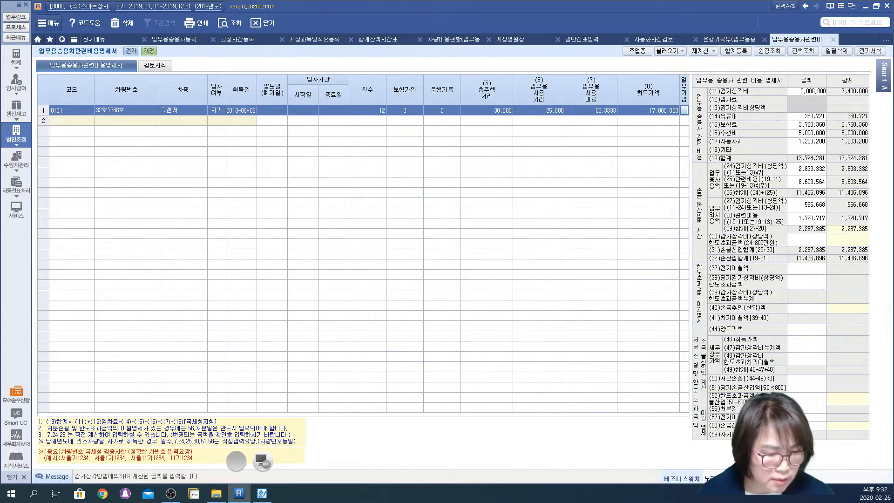
pyautogui.press('Return')
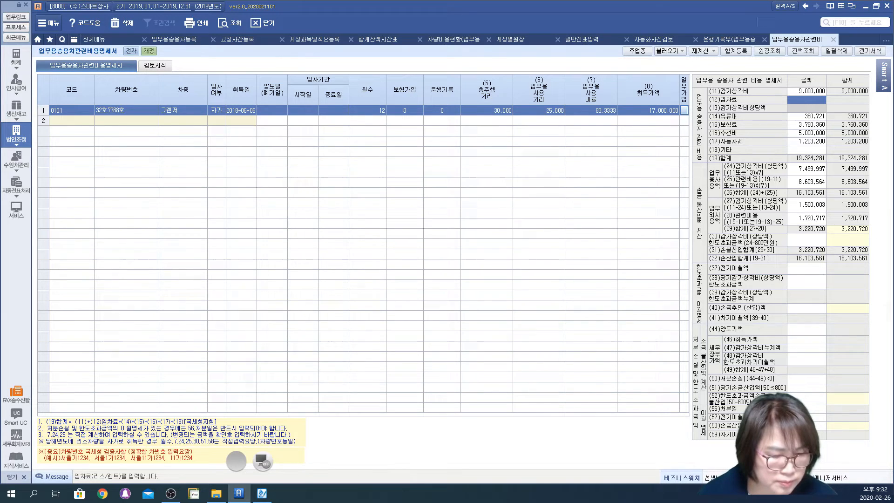
# - Set the (11)감가상각비 of car 0101 to 12,000,000 and check the (30)한도초과금액, (12)임차료 and (13)감가상각비상당액 fields
pyautogui.click(791, 91)
pyautogui.write('12000000')
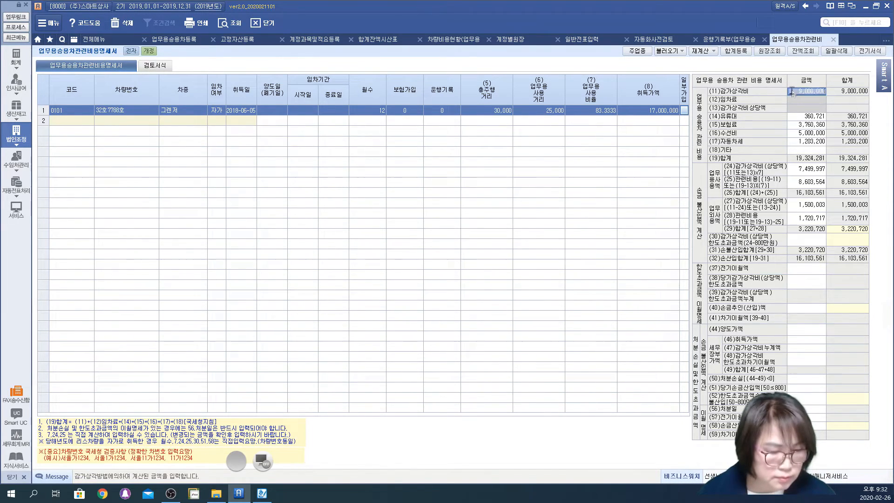
pyautogui.press('Return')
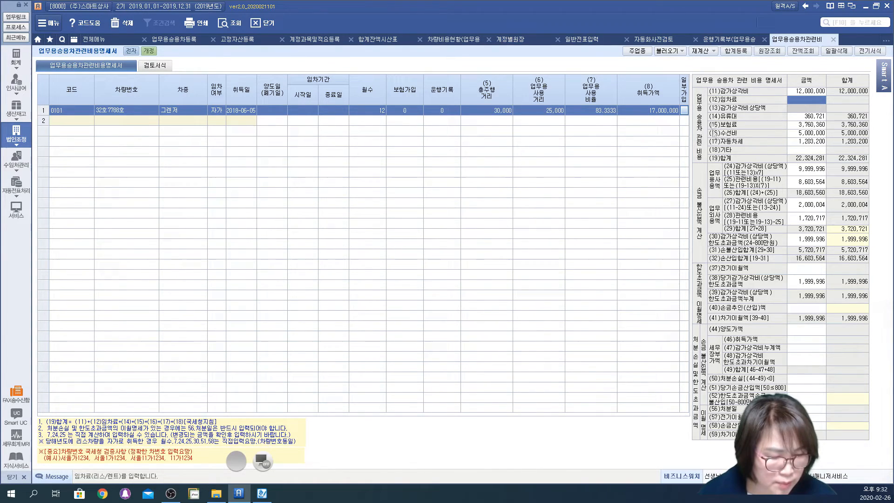
pyautogui.click(792, 244)
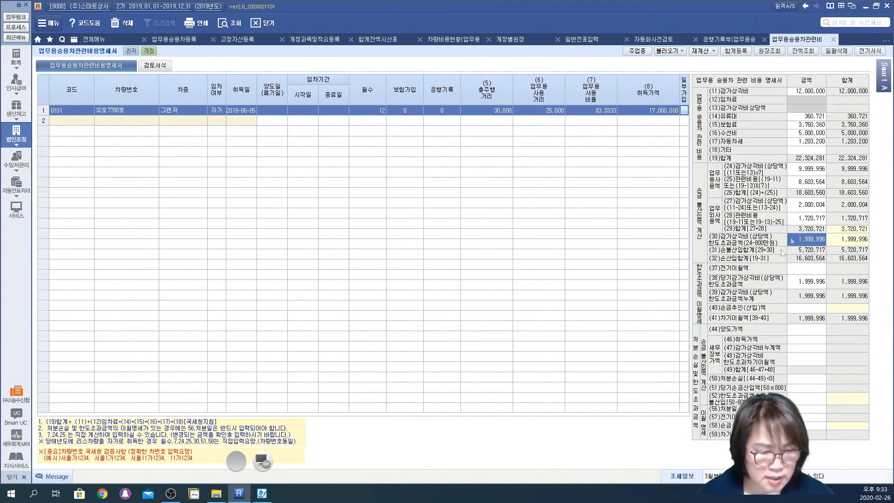
pyautogui.click(798, 98)
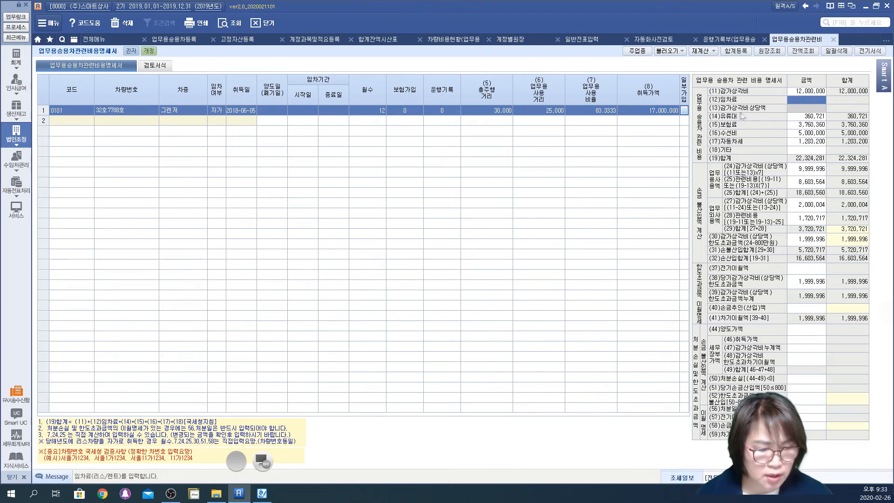
pyautogui.click(801, 110)
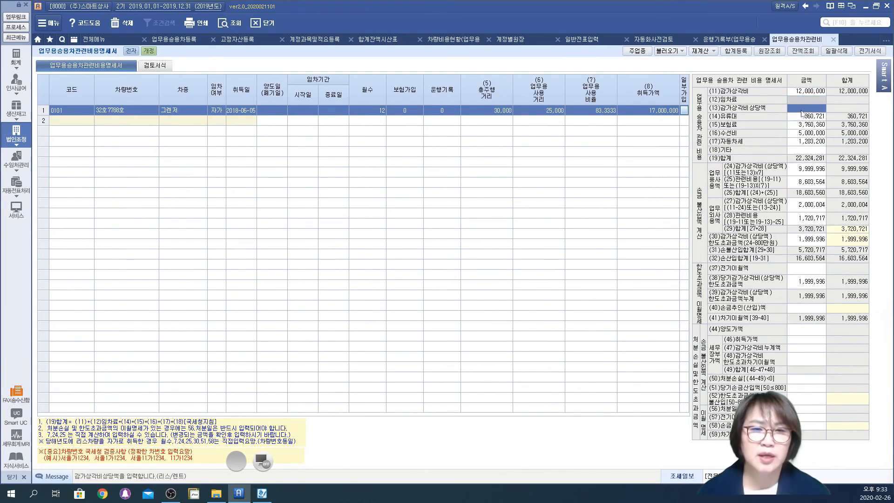